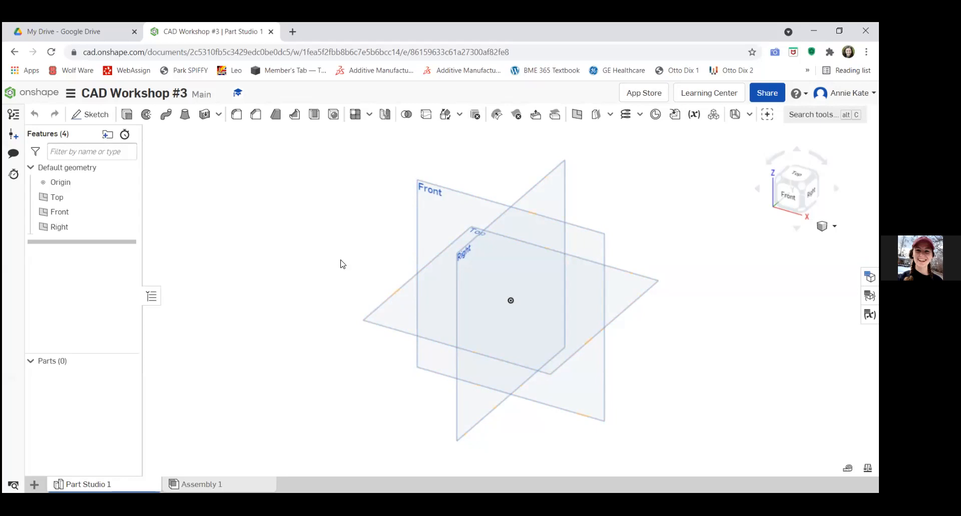
# Examine the default planes up close and from farther away, and reposition them in the view.
pyautogui.scroll(5, 341, 263)
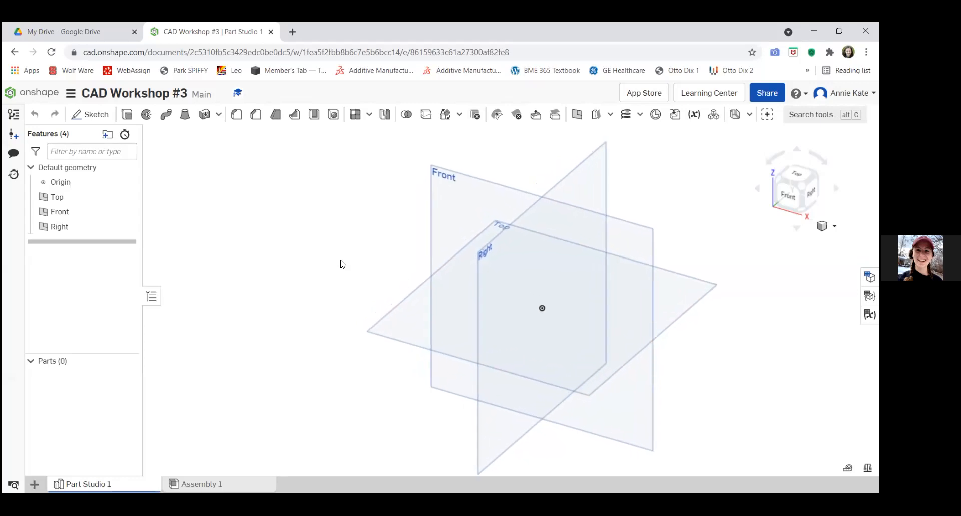
pyautogui.scroll(3, 341, 264)
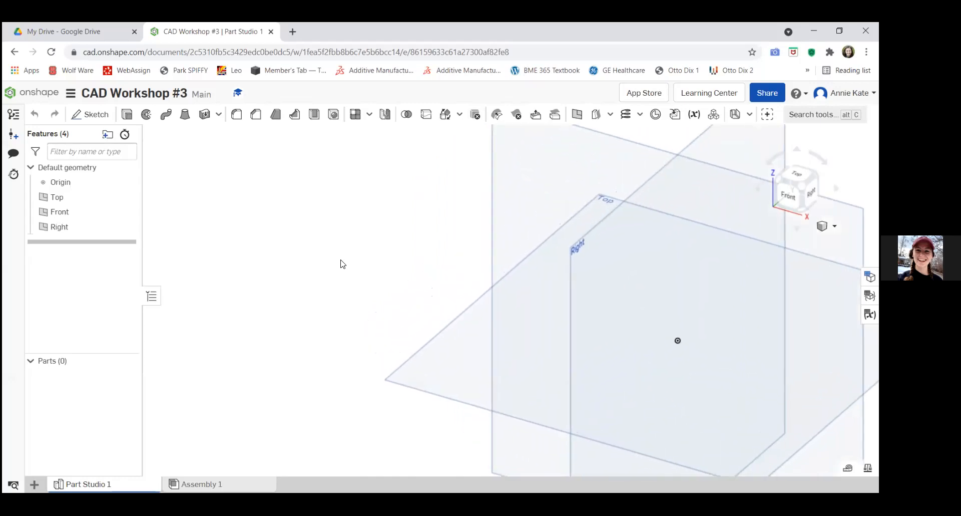
pyautogui.scroll(-3, 341, 263)
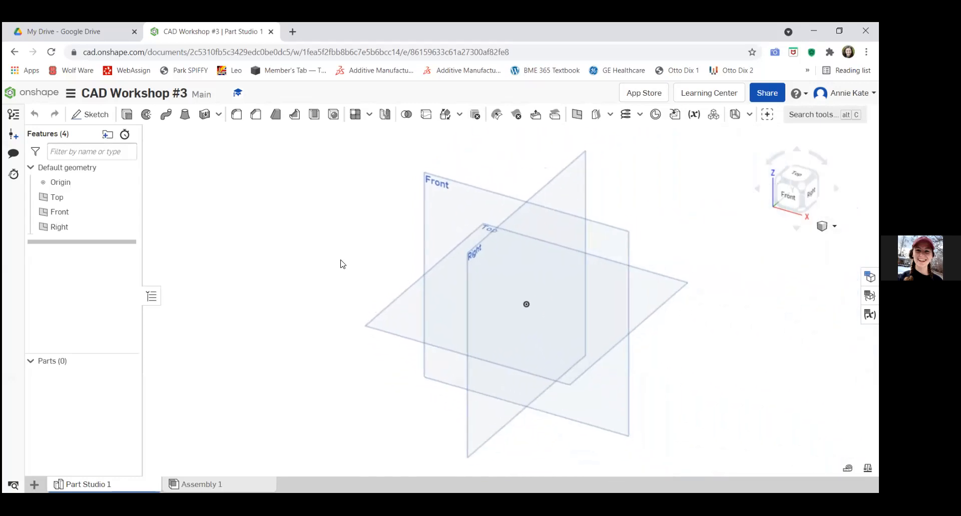
pyautogui.scroll(-1, 341, 263)
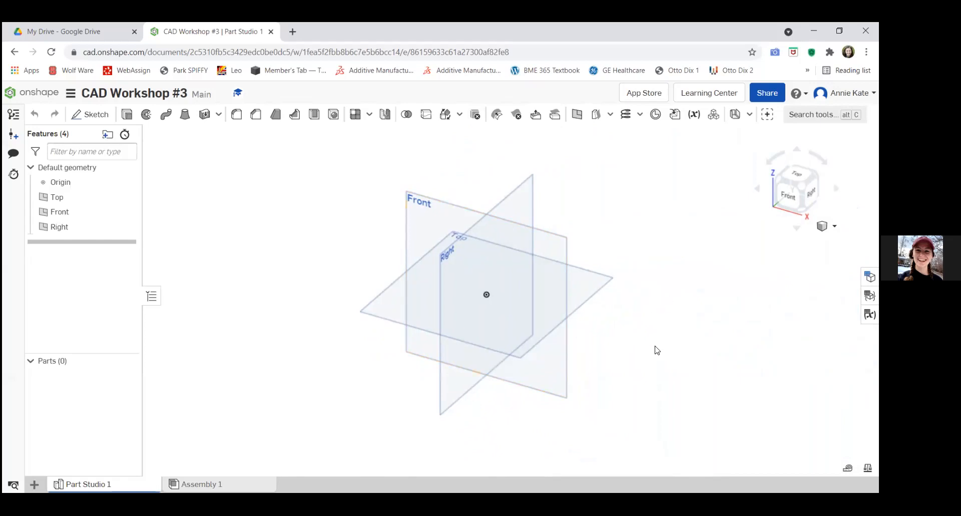
pyautogui.scroll(5, 651, 356)
pyautogui.scroll(1, 647, 359)
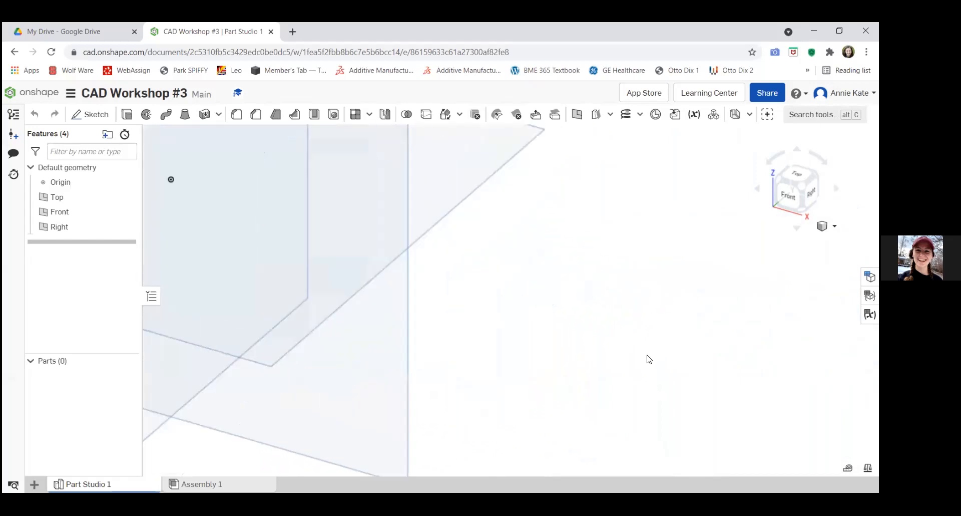
pyautogui.scroll(-5, 416, 258)
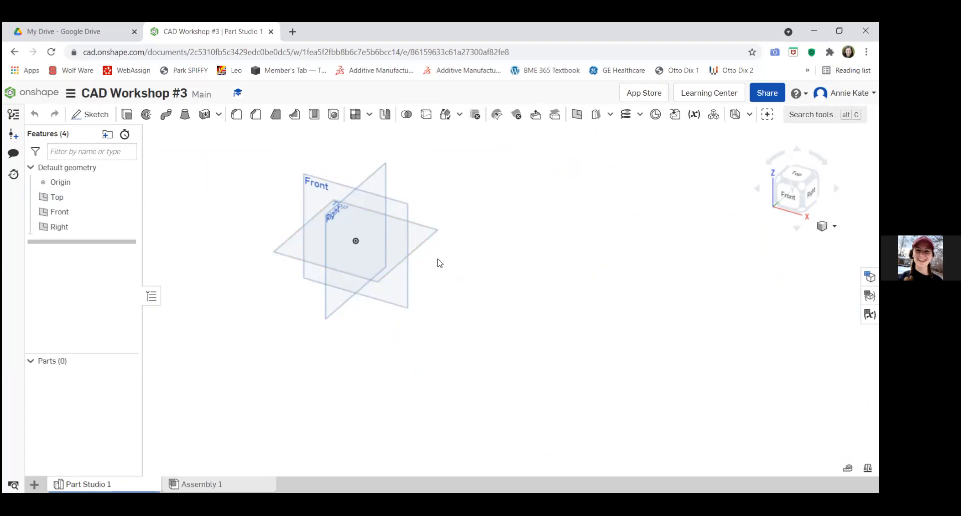
pyautogui.moveTo(466, 272); pyautogui.dragTo(538, 299, button='middle')
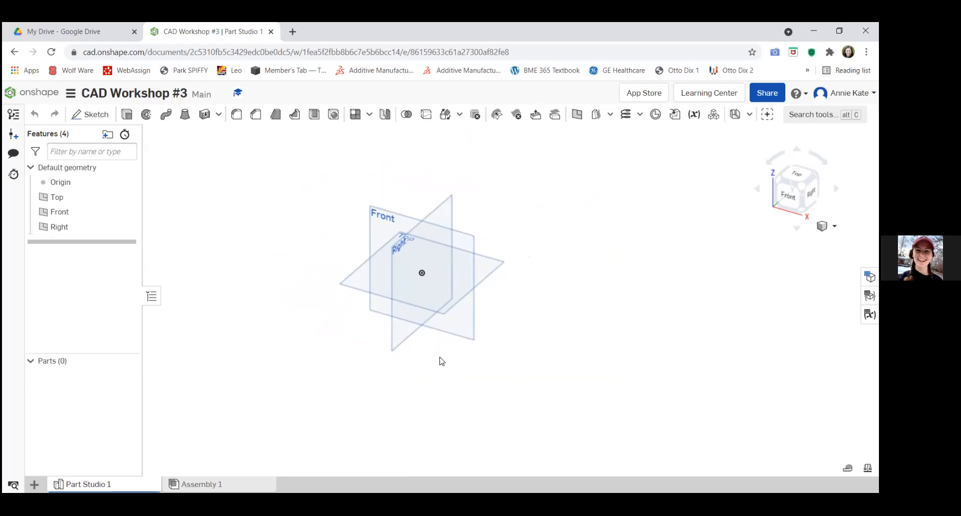
# Rotate around the default planes to inspect them from several sides, and restore the trimetric view.
pyautogui.moveTo(536, 345); pyautogui.dragTo(510, 347, button='right')
pyautogui.press('Up')
pyautogui.press('Up')
pyautogui.press('Up')
pyautogui.press('Up')
pyautogui.press('Up')
pyautogui.press('Up')
pyautogui.press('Up')
pyautogui.press('Up')
pyautogui.press('Up')
pyautogui.press('Up')
pyautogui.press('Up')
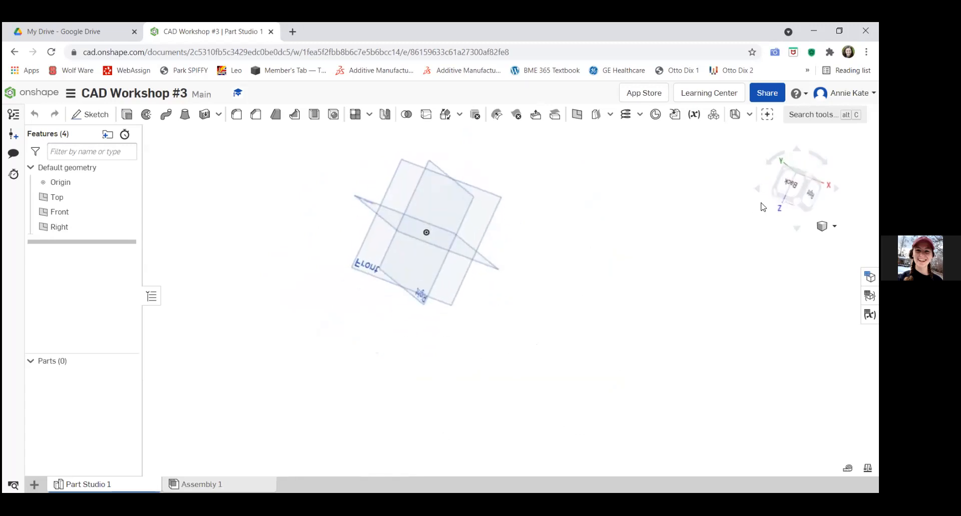
pyautogui.press('Up')
pyautogui.press('Up')
pyautogui.press('Up')
pyautogui.press('Up')
pyautogui.press('Up')
pyautogui.press('Up')
pyautogui.press('Up')
pyautogui.press('Up')
pyautogui.press('Up')
pyautogui.press('Up')
pyautogui.press('Up')
pyautogui.press('Up')
pyautogui.press('Up')
pyautogui.press('Up')
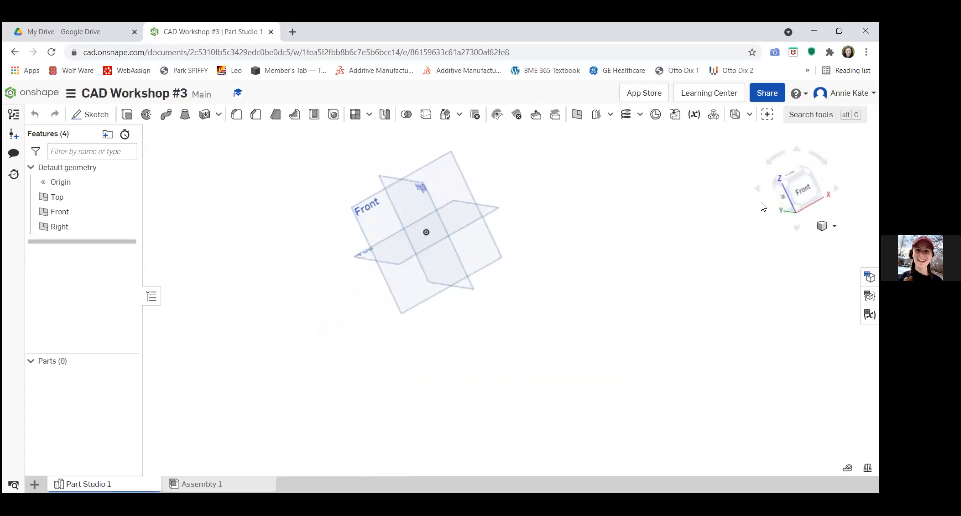
pyautogui.press('Left')
pyautogui.press('Left')
pyautogui.press('Left')
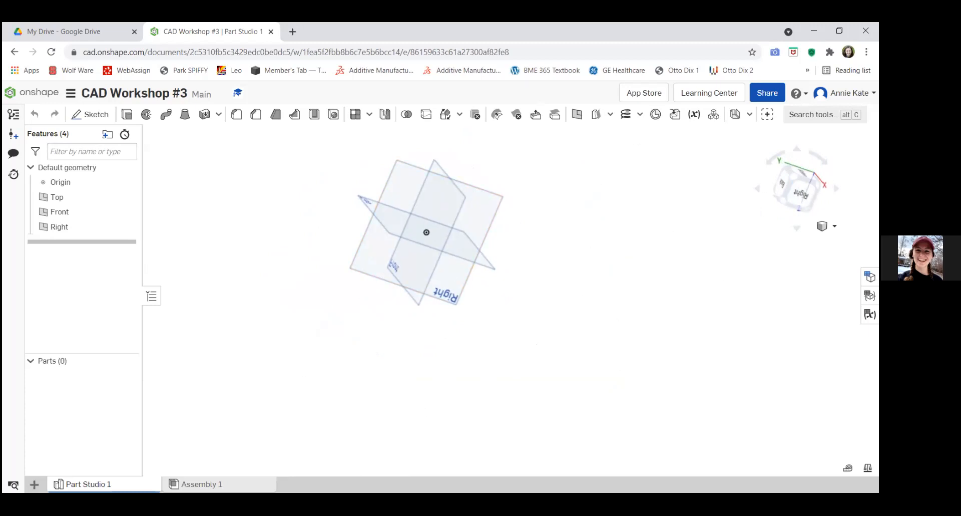
pyautogui.click(825, 226)
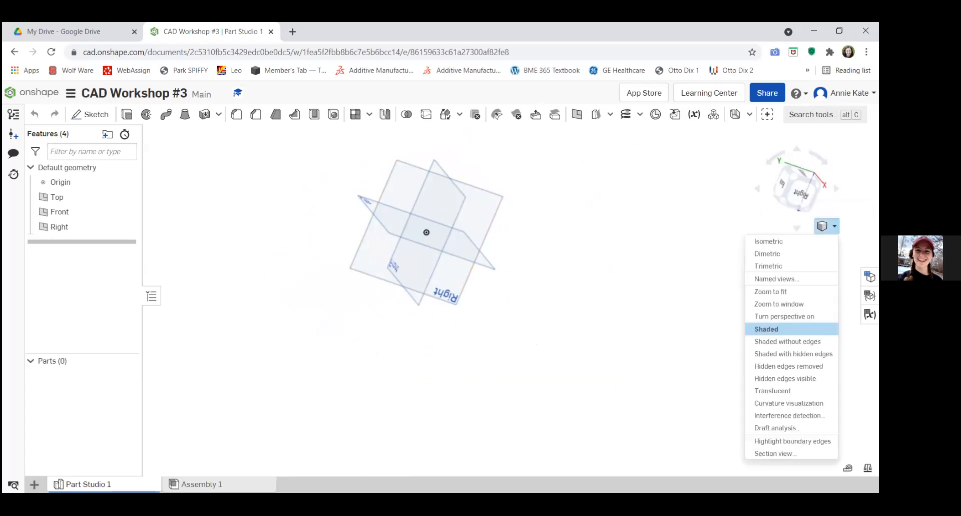
pyautogui.click(769, 265)
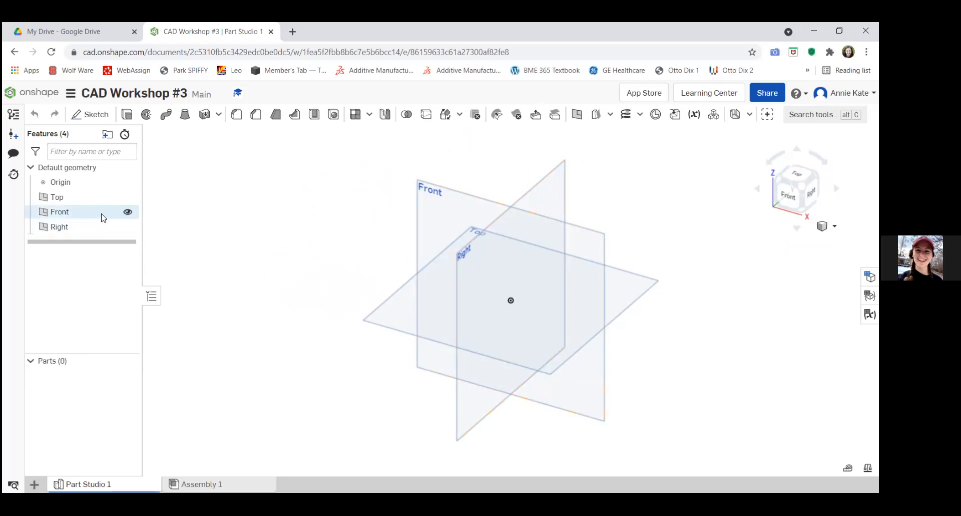
# Hide the Front and Right planes and orient the view face-on to the Top plane.
pyautogui.click(128, 213)
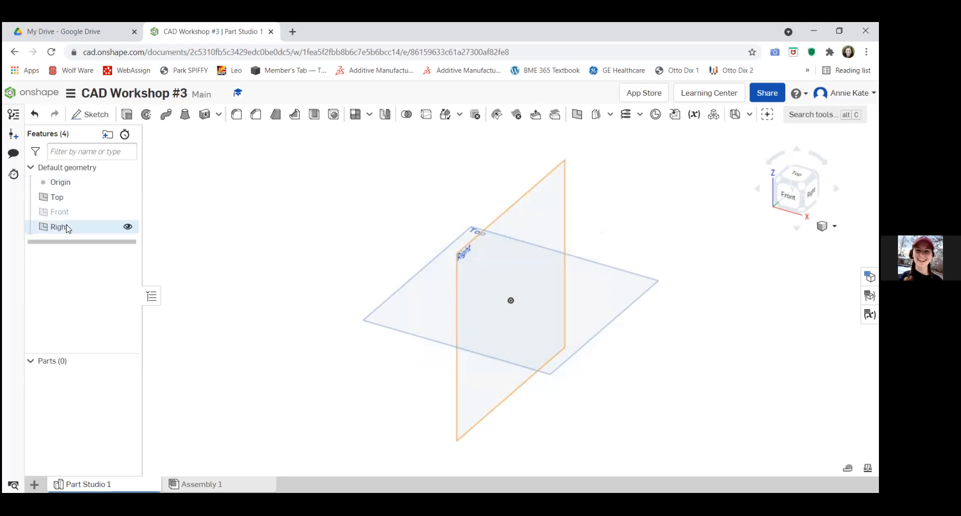
pyautogui.click(127, 227)
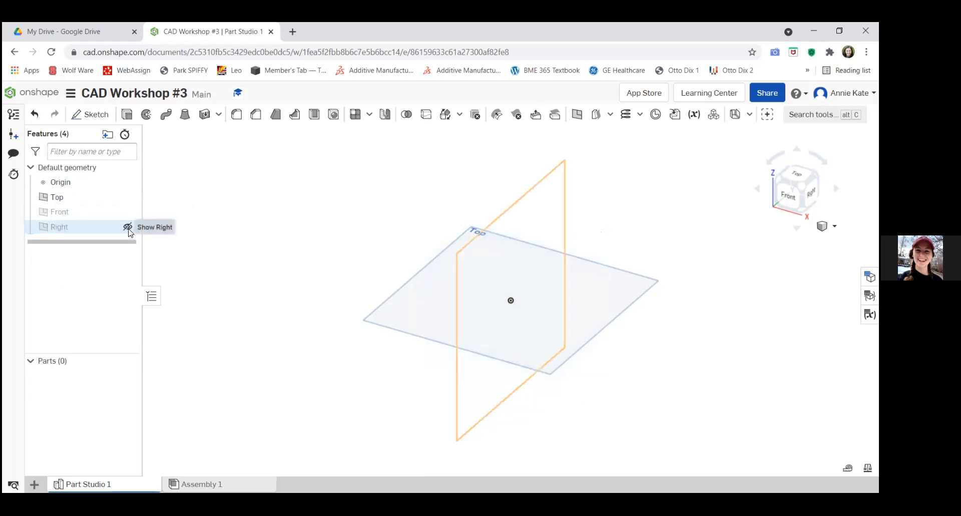
pyautogui.click(796, 173)
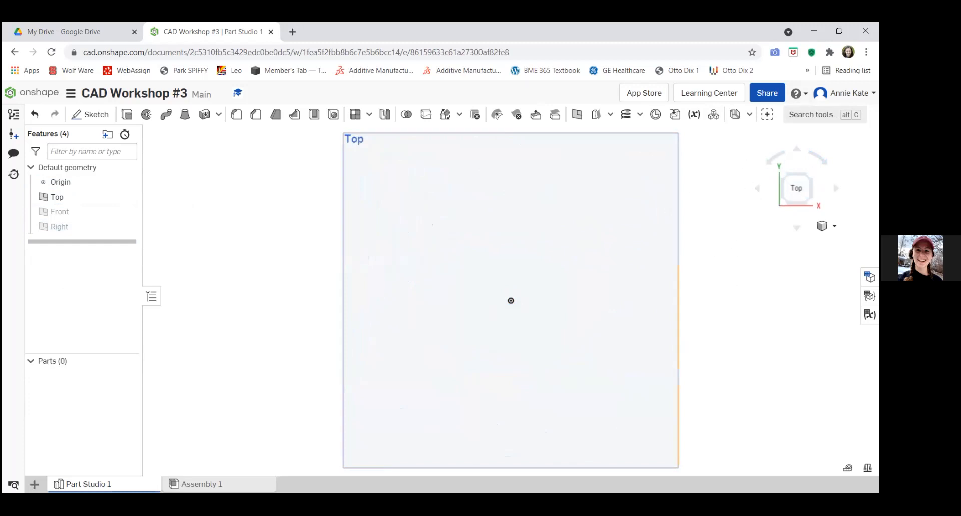
pyautogui.click(809, 176)
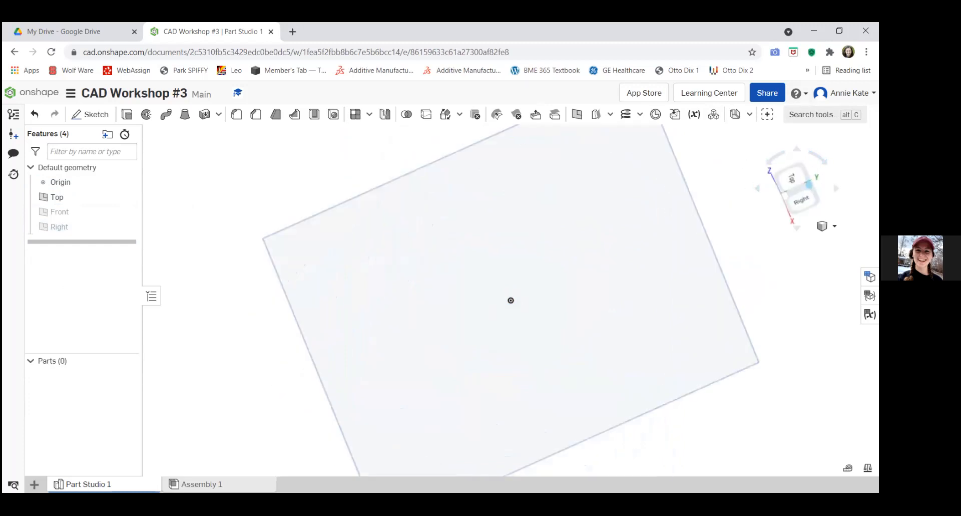
pyautogui.click(788, 195)
pyautogui.click(784, 177)
pyautogui.click(794, 176)
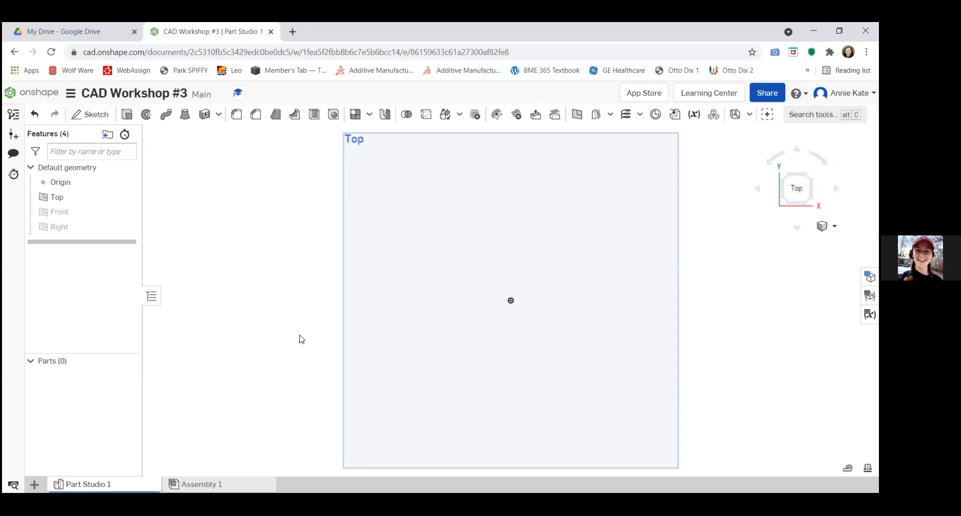
# Start a sketch on the Top plane and draw a corner rectangle about 1.76 by 0.94 in beside the origin.
pyautogui.click(87, 115)
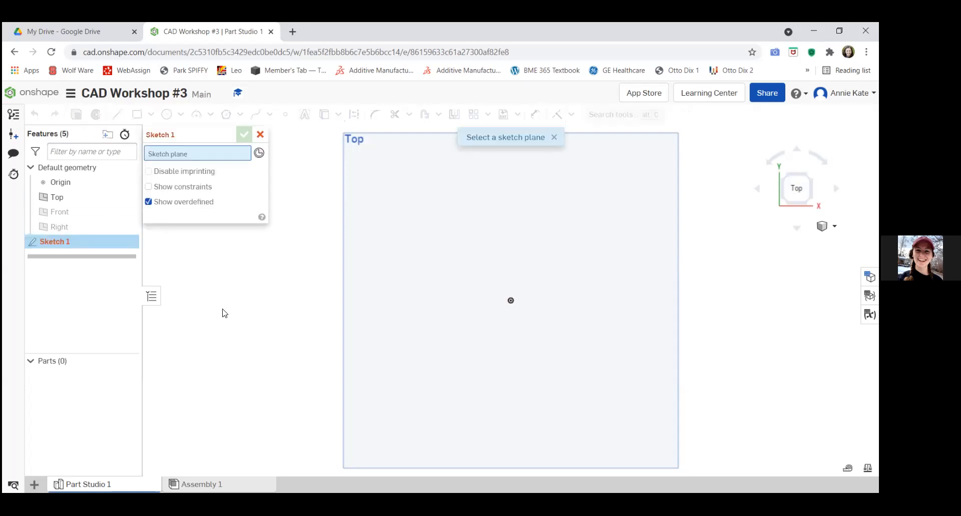
pyautogui.click(420, 172)
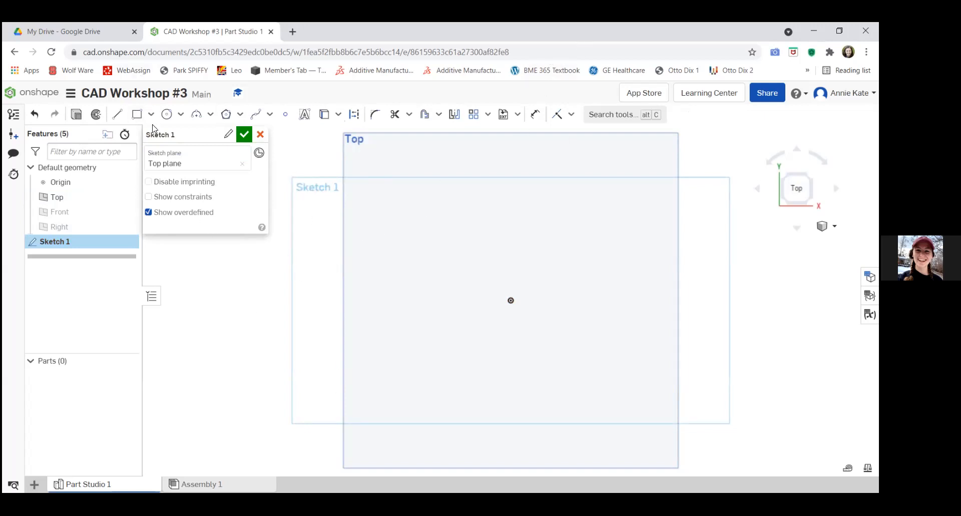
pyautogui.click(138, 115)
pyautogui.click(384, 268)
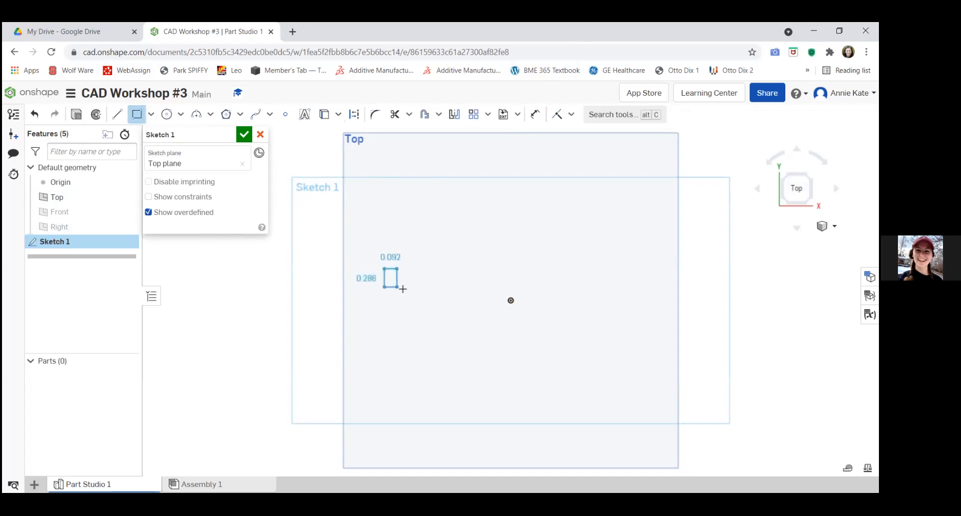
pyautogui.click(483, 321)
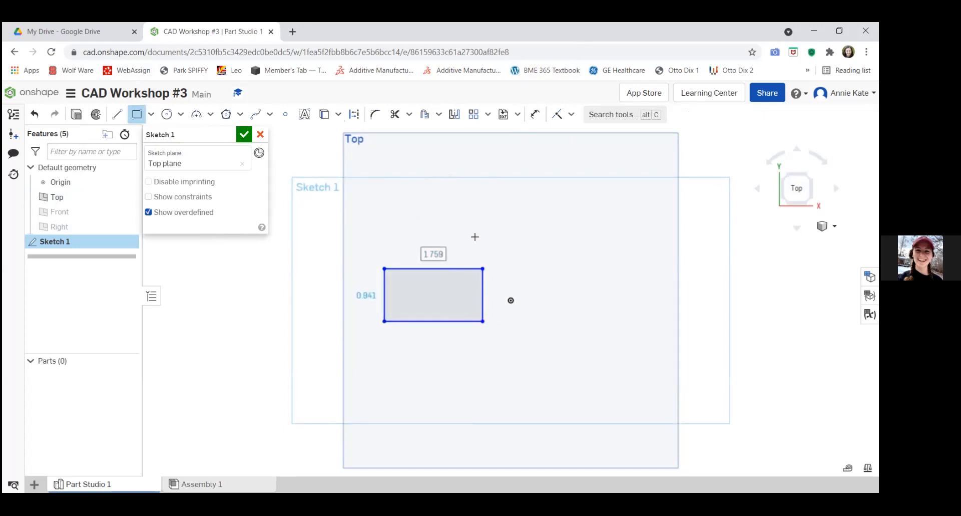
pyautogui.press('Escape')
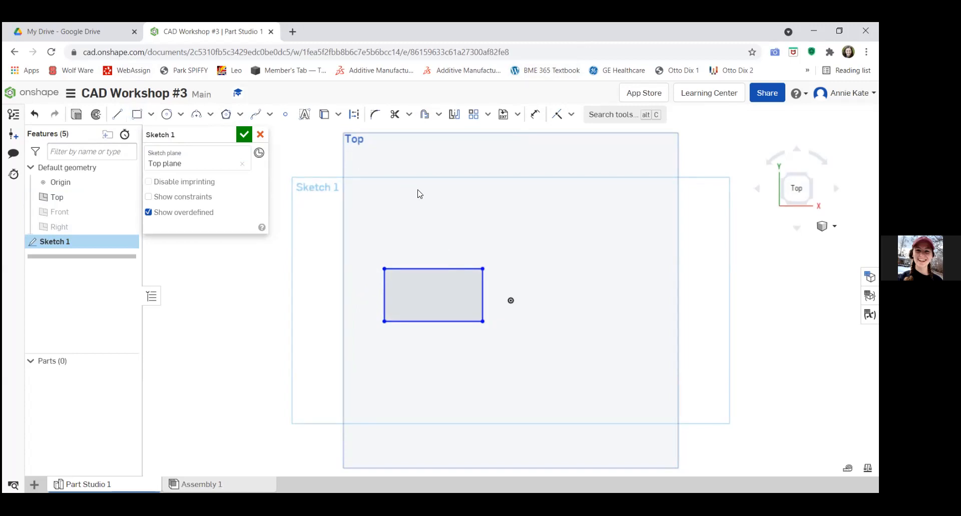
# Dimension the rectangle's upper edge and set its length to 4 in.
pyautogui.press('d')
pyautogui.click(442, 269)
pyautogui.click(438, 234)
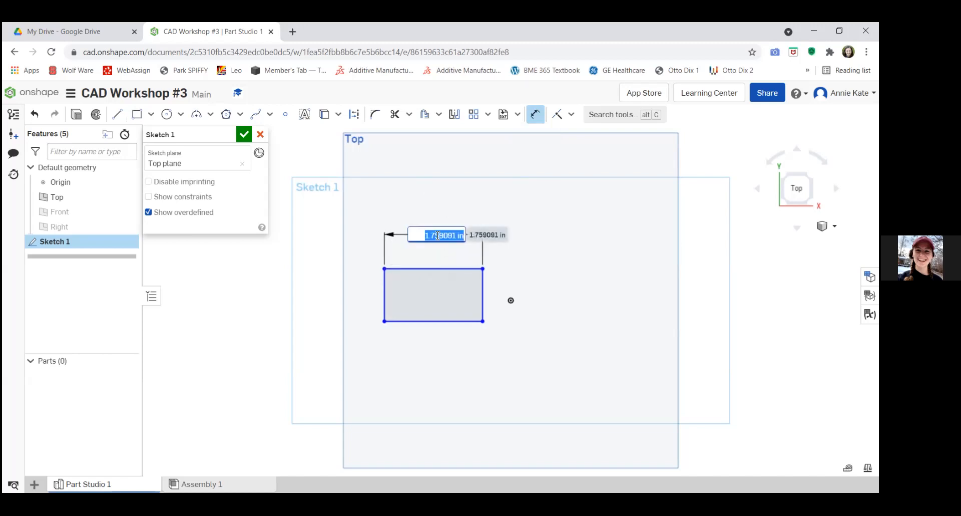
pyautogui.write('4')
pyautogui.press('Return')
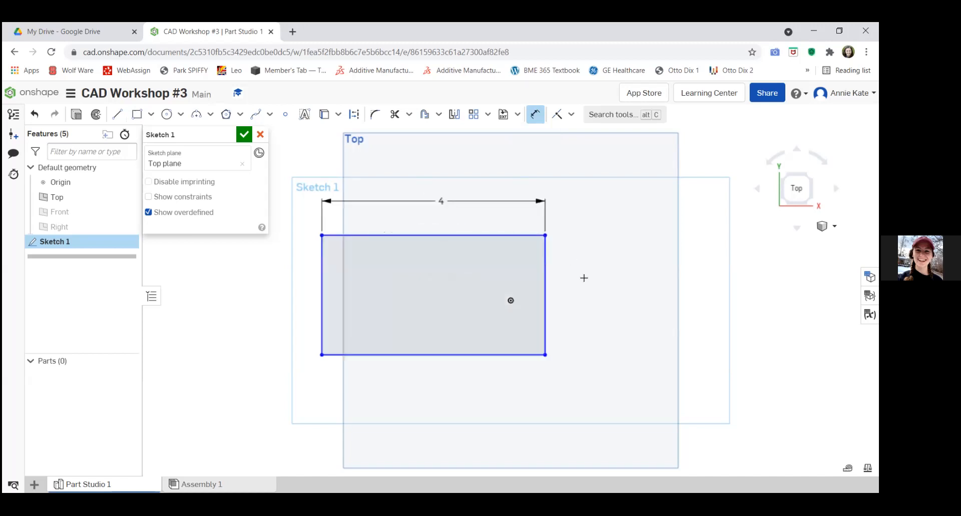
# Change the rectangle's width to 2 in and dimension its vertical side at 2 in.
pyautogui.doubleClick(442, 200)
pyautogui.write('2')
pyautogui.press('Return')
pyautogui.click(490, 306)
pyautogui.click(513, 309)
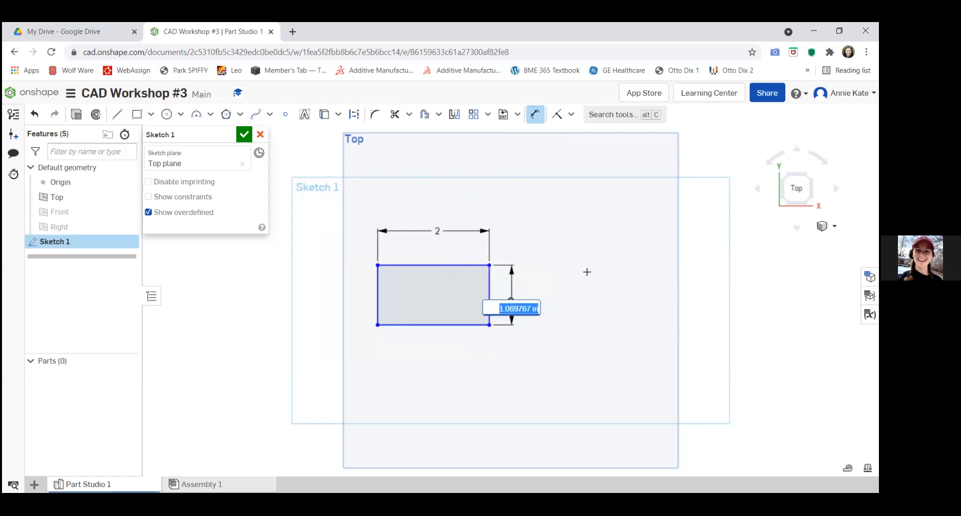
pyautogui.write('2')
pyautogui.press('Return')
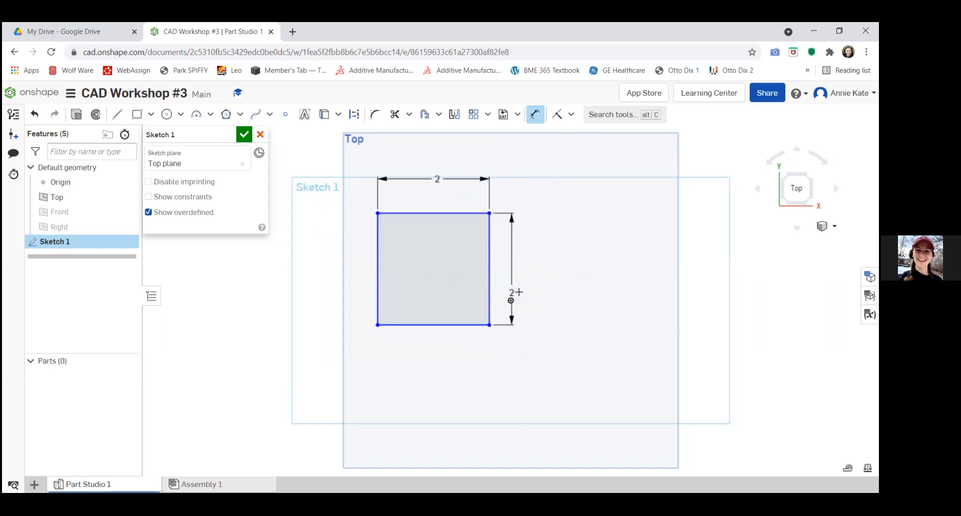
pyautogui.press('Escape')
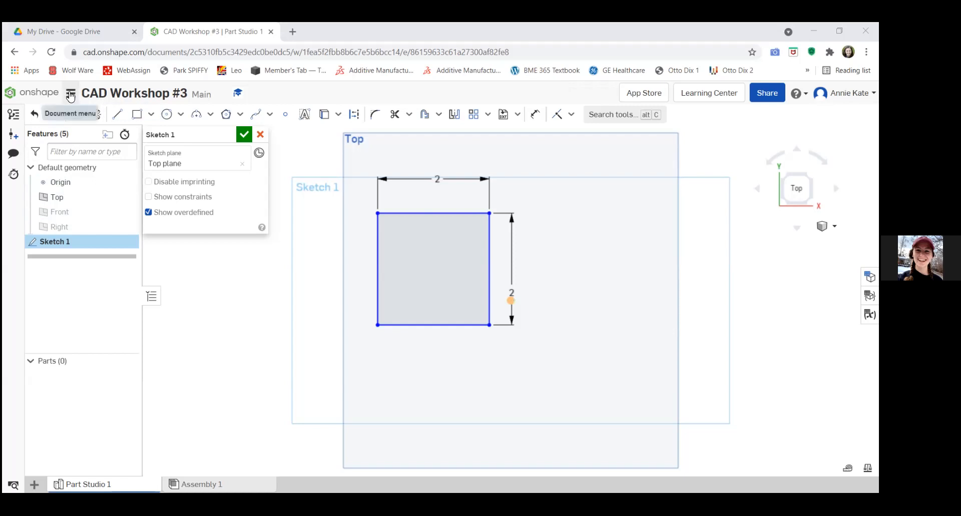
# Change the workspace's default length unit to Centimeter.
pyautogui.click(71, 97)
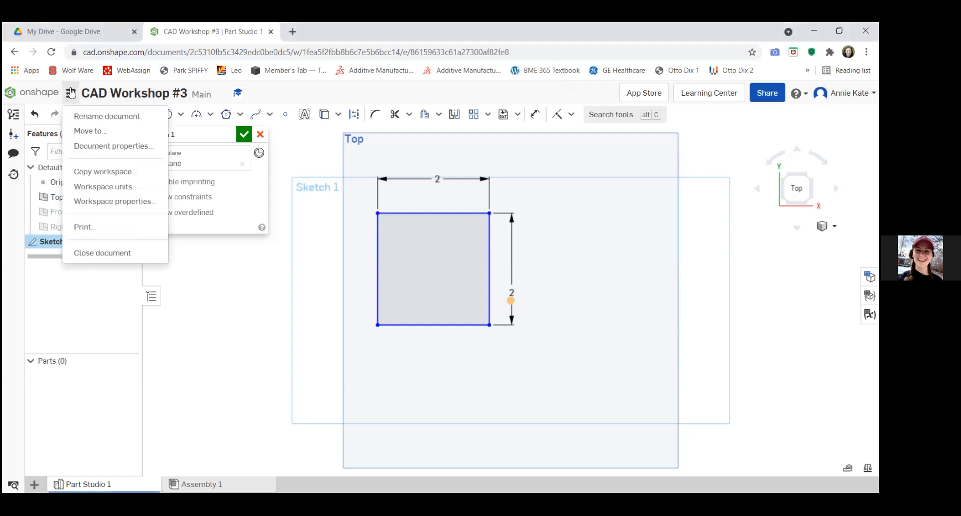
pyautogui.click(111, 186)
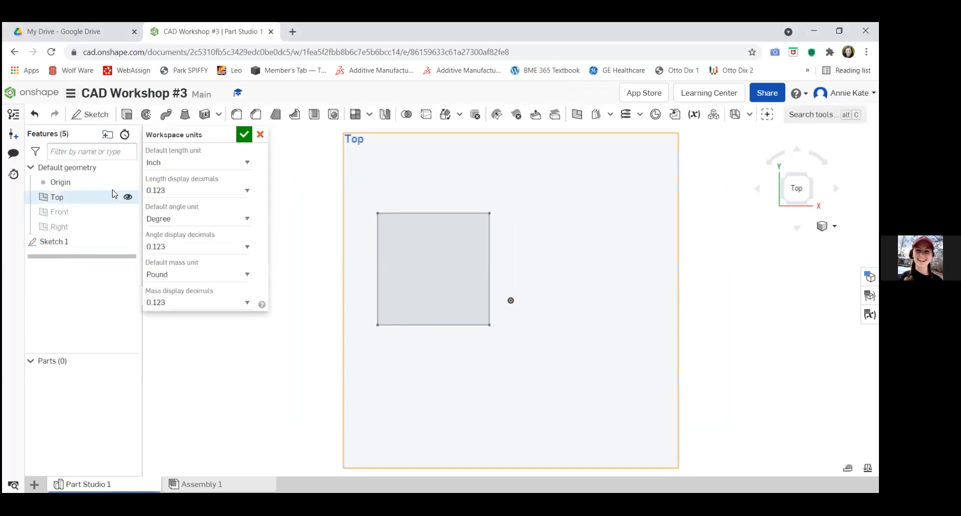
pyautogui.click(247, 162)
pyautogui.click(220, 176)
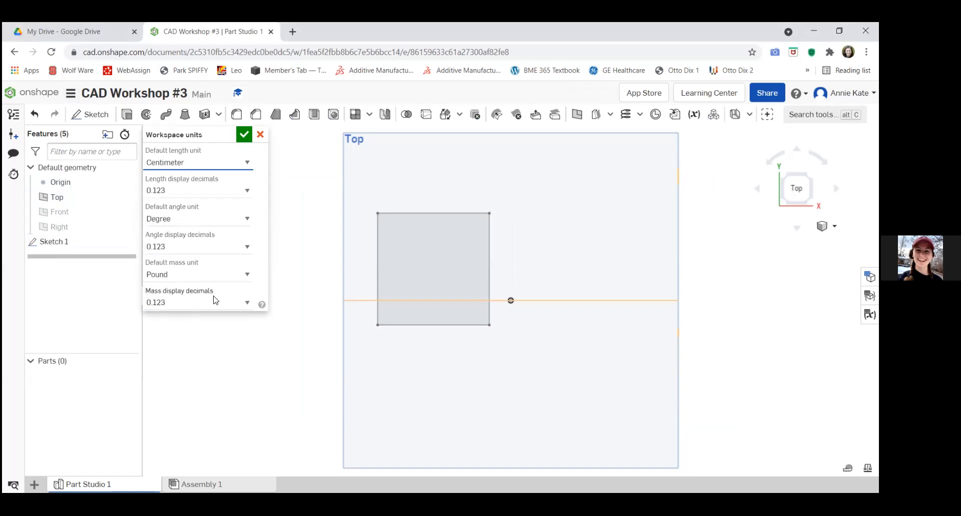
pyautogui.click(244, 137)
pyautogui.click(111, 246)
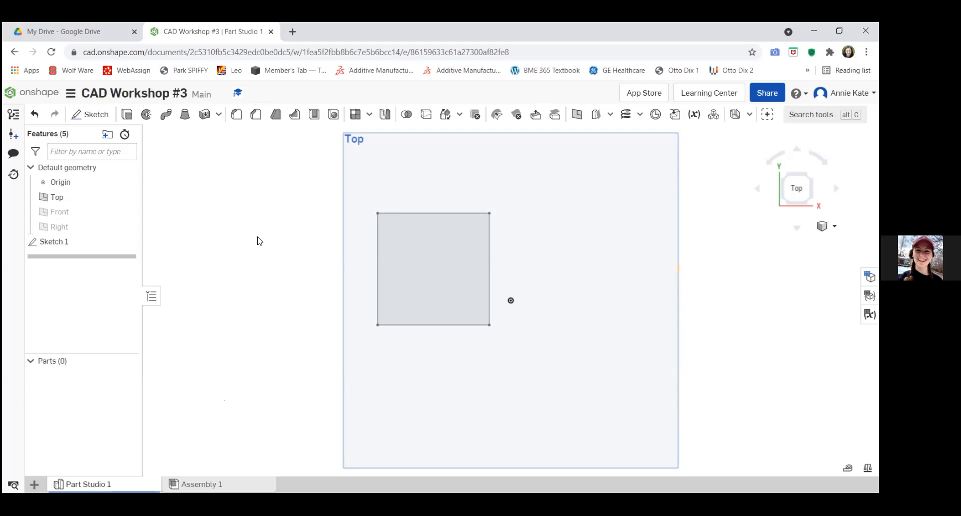
# Start a blind solid extrusion of the square sketch region, flipping its direction and then restoring the original one.
pyautogui.click(127, 115)
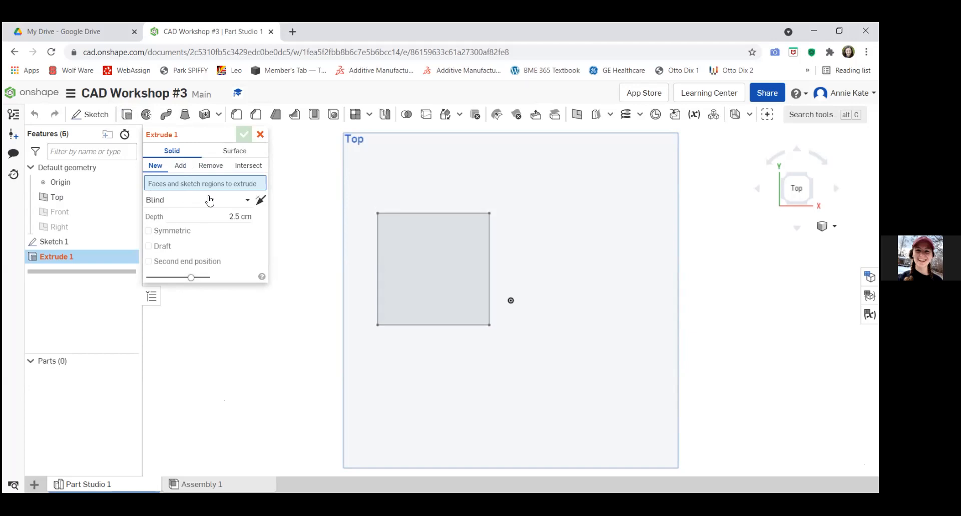
pyautogui.click(427, 263)
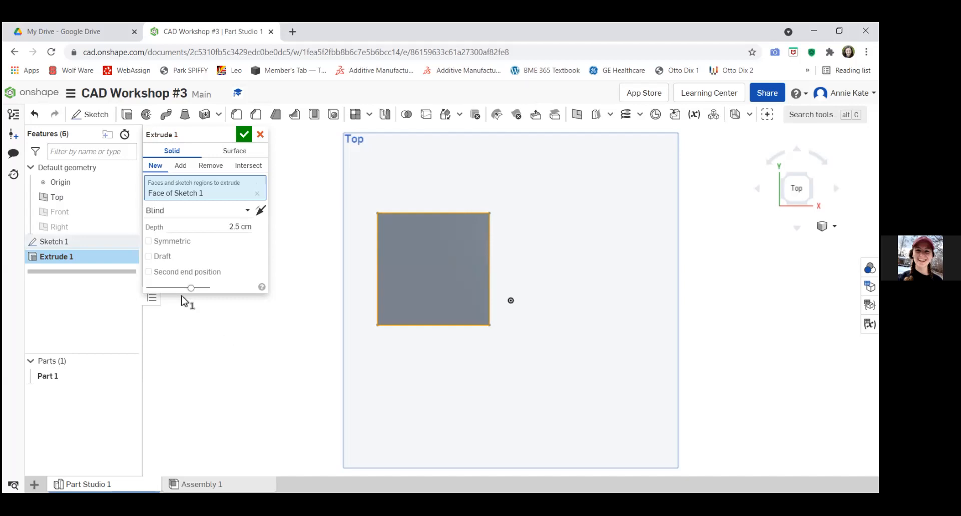
pyautogui.moveTo(290, 354); pyautogui.dragTo(317, 359, button='right')
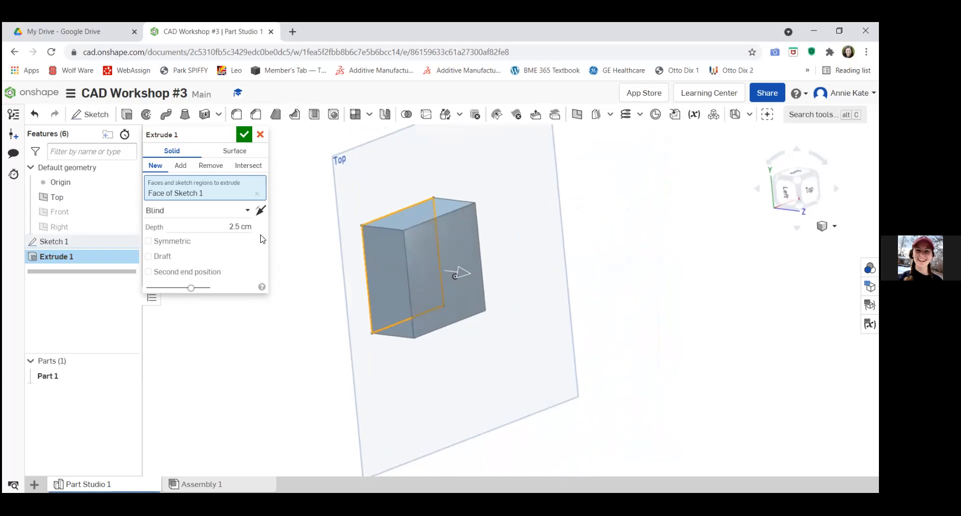
pyautogui.moveTo(294, 356); pyautogui.dragTo(493, 288, button='right')
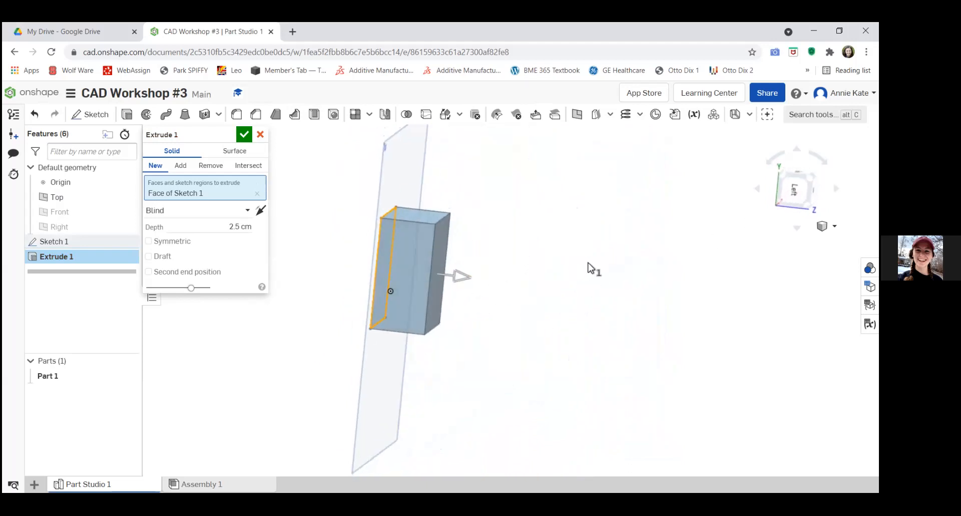
pyautogui.click(261, 212)
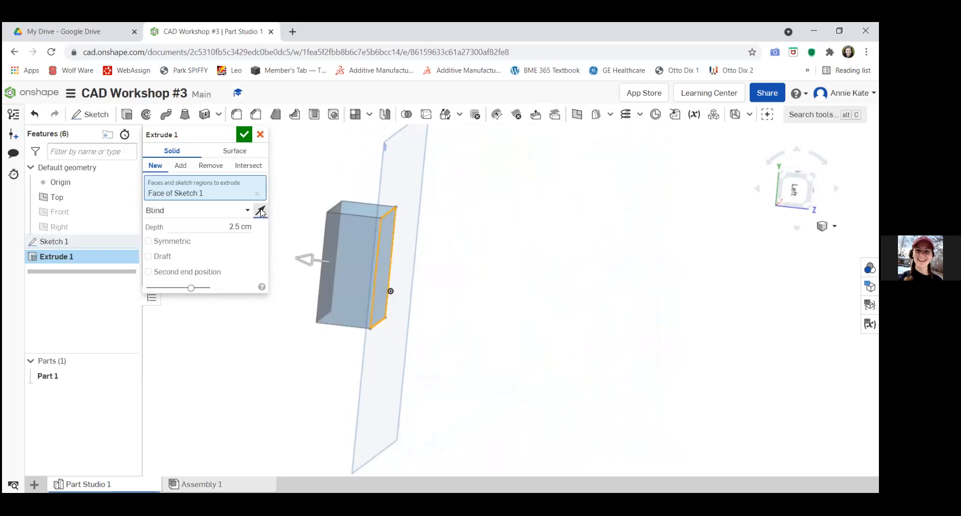
pyautogui.click(261, 211)
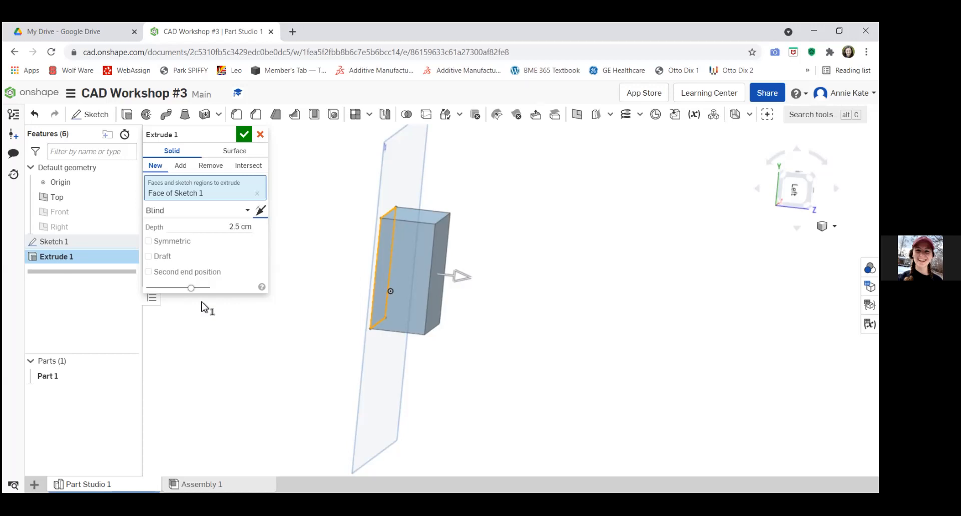
# Set the extrusion depth to 4 cm.
pyautogui.click(249, 226)
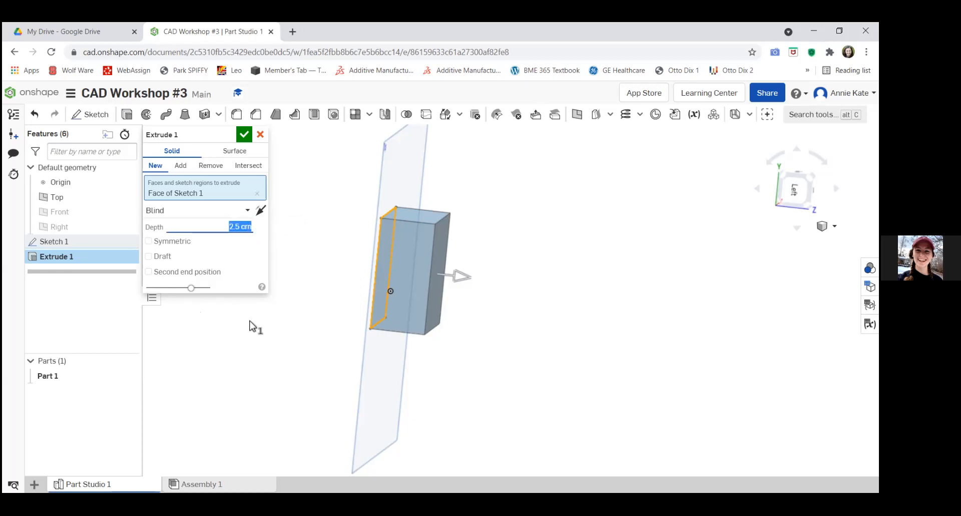
pyautogui.write('4')
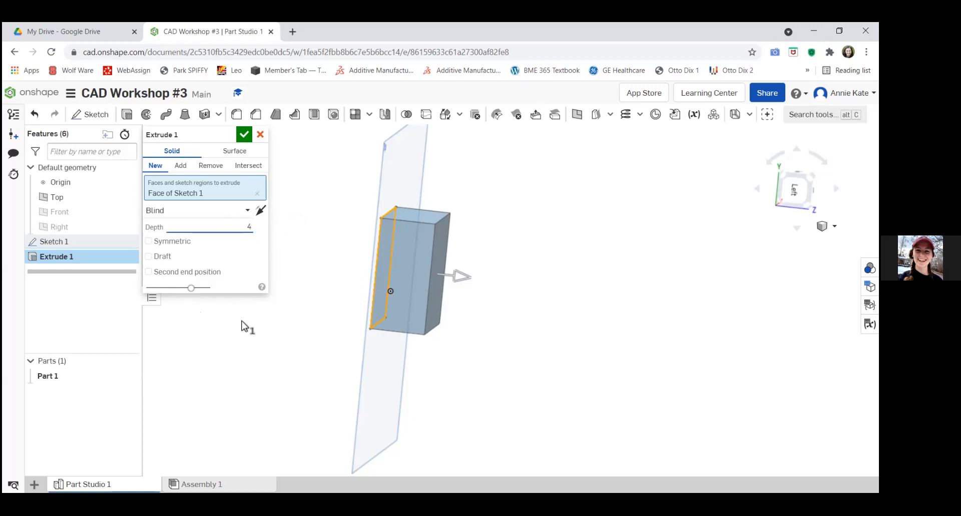
pyautogui.press('Return')
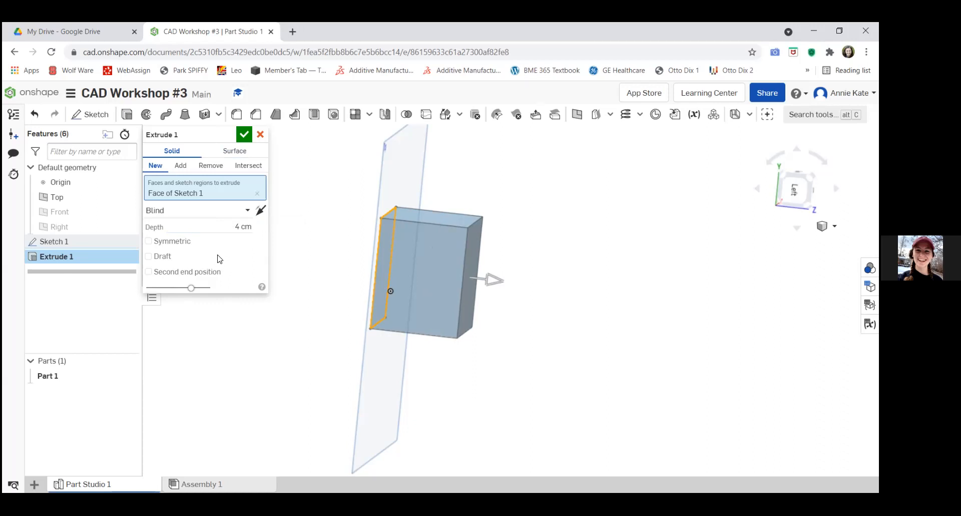
# Try the Symmetric option and the Second end position option on the extrusion, switching each off again.
pyautogui.click(149, 241)
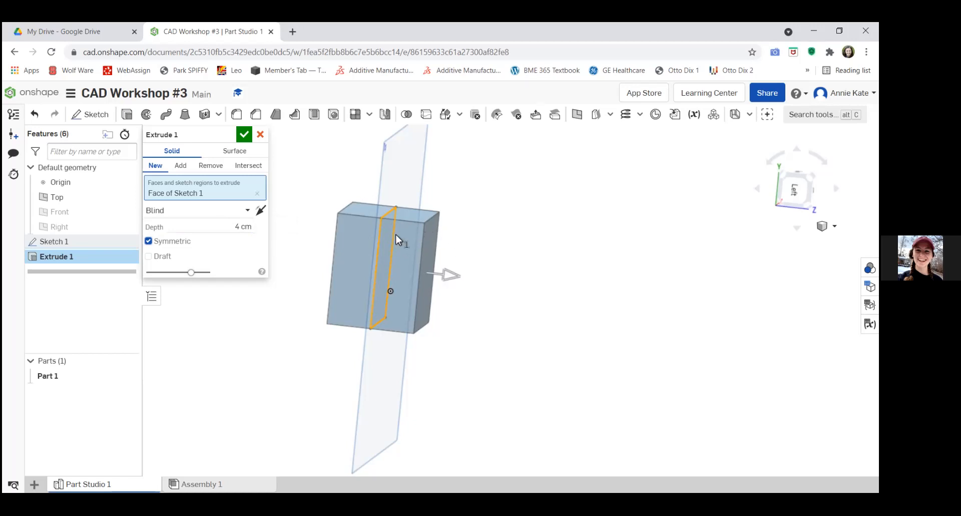
pyautogui.click(148, 241)
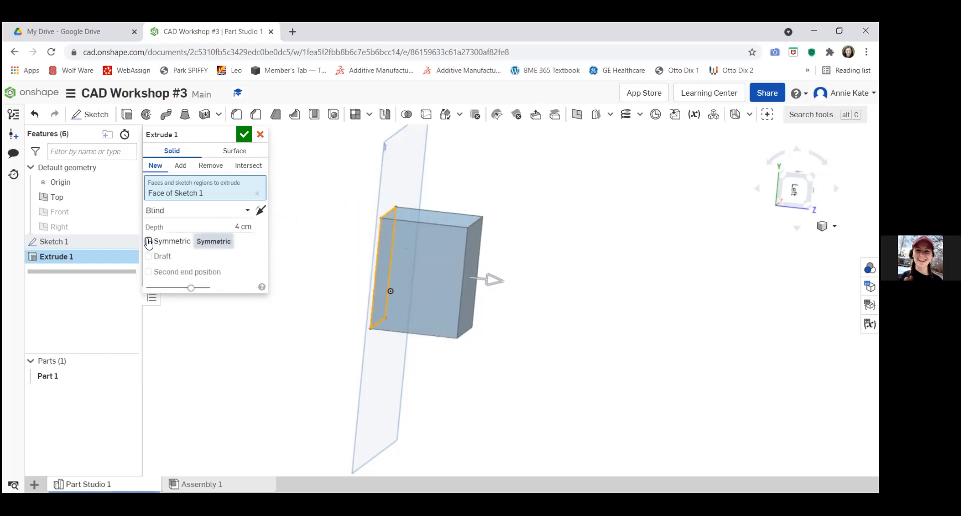
pyautogui.click(148, 272)
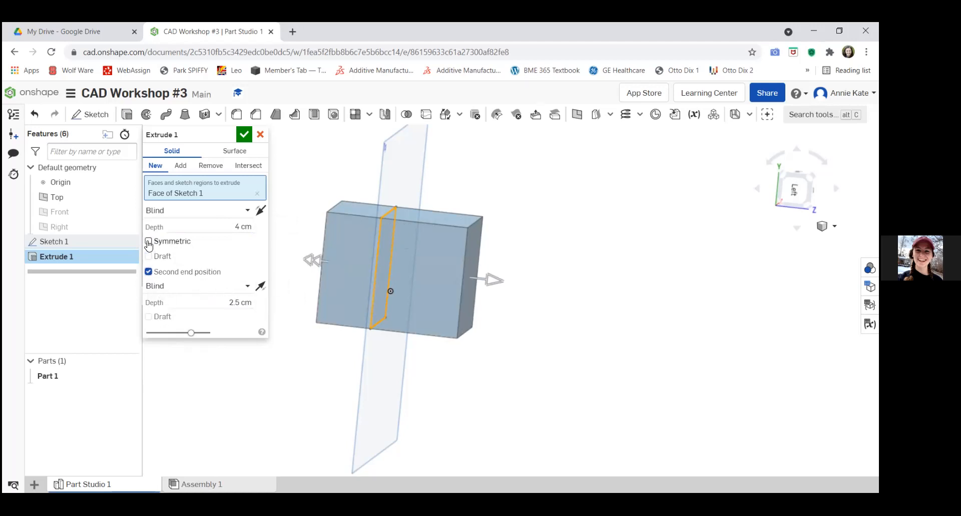
pyautogui.click(149, 271)
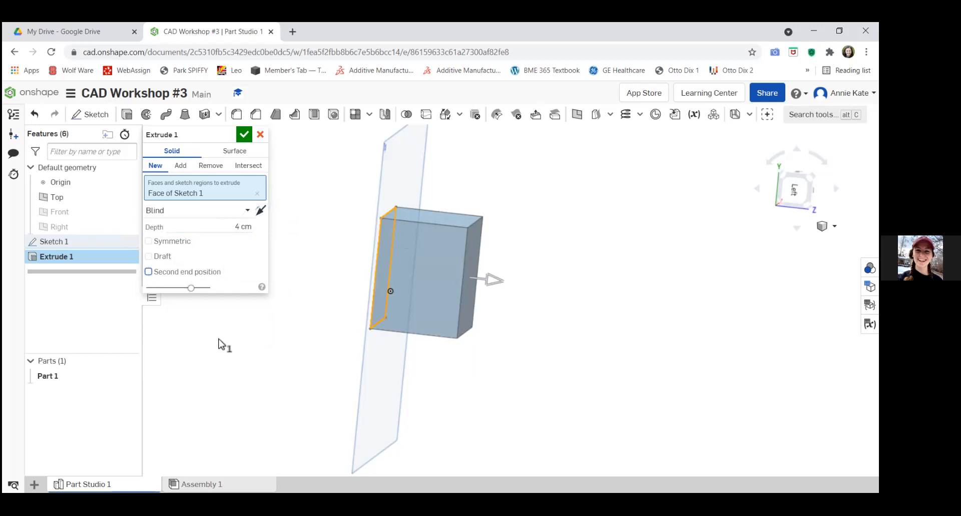
# Accept the extrusion and examine the solid block from several sides.
pyautogui.click(244, 136)
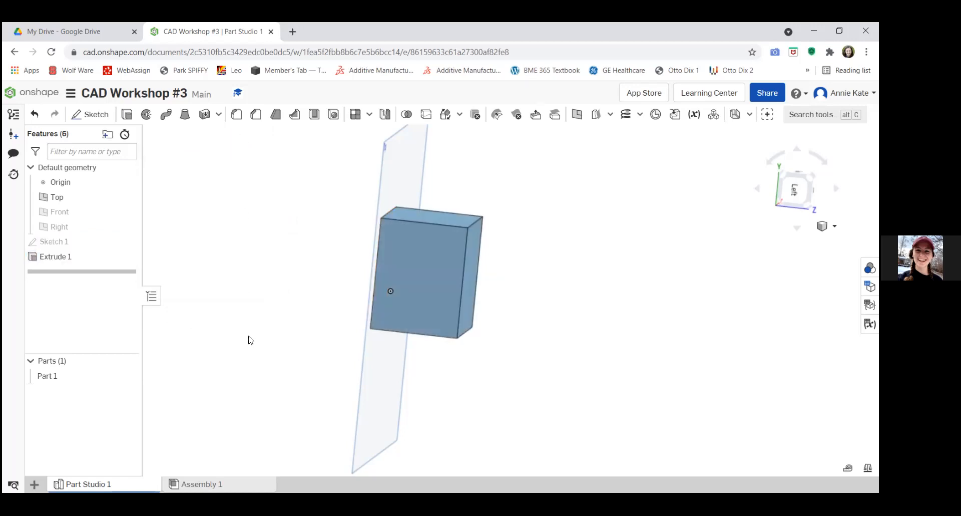
pyautogui.moveTo(281, 286); pyautogui.dragTo(422, 306, button='right')
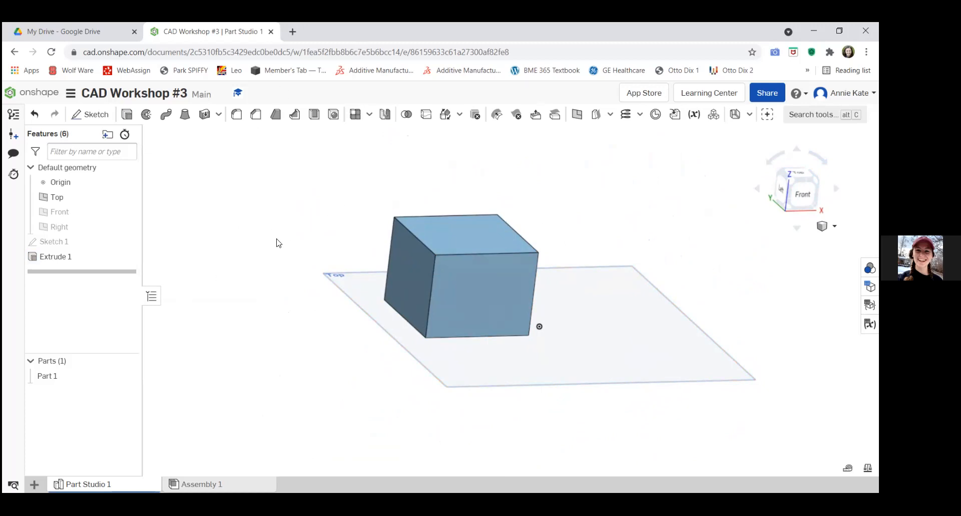
pyautogui.moveTo(620, 188); pyautogui.dragTo(608, 236, button='right')
pyautogui.moveTo(530, 250); pyautogui.dragTo(581, 211, button='right')
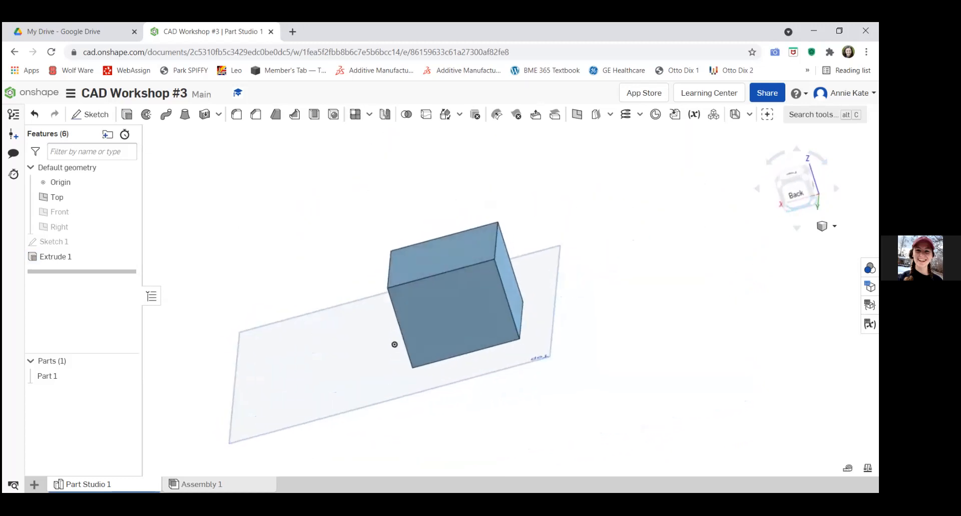
# Start a new sketch on the block's top face, viewed straight on from the Top.
pyautogui.click(792, 174)
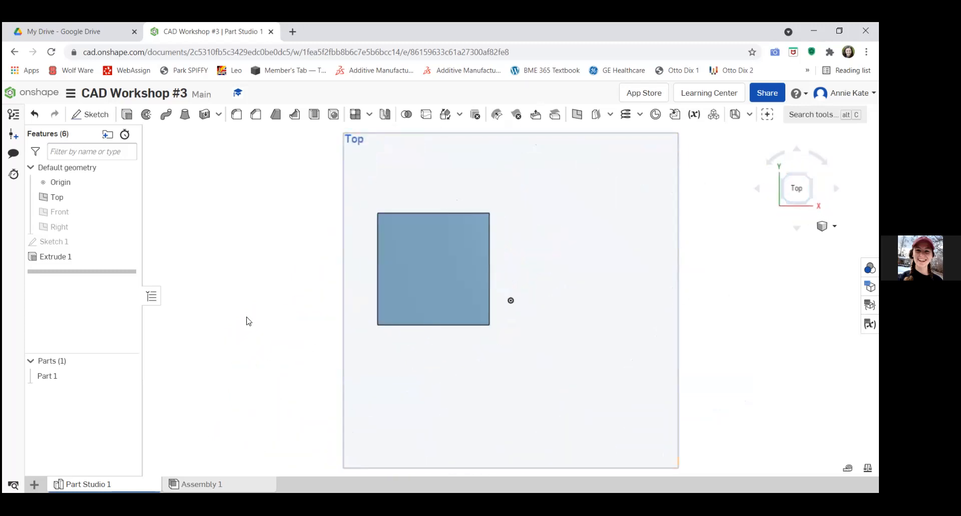
pyautogui.moveTo(279, 309); pyautogui.dragTo(445, 241, button='right')
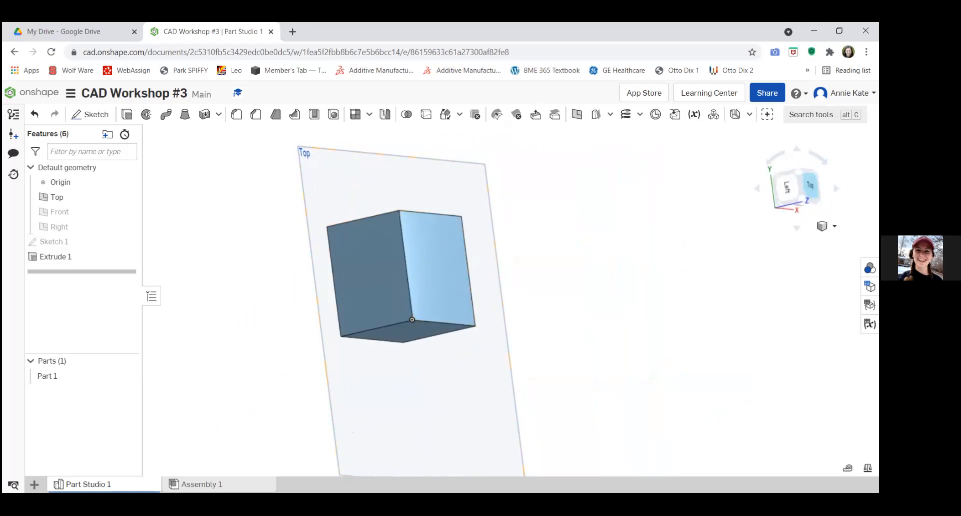
pyautogui.click(809, 188)
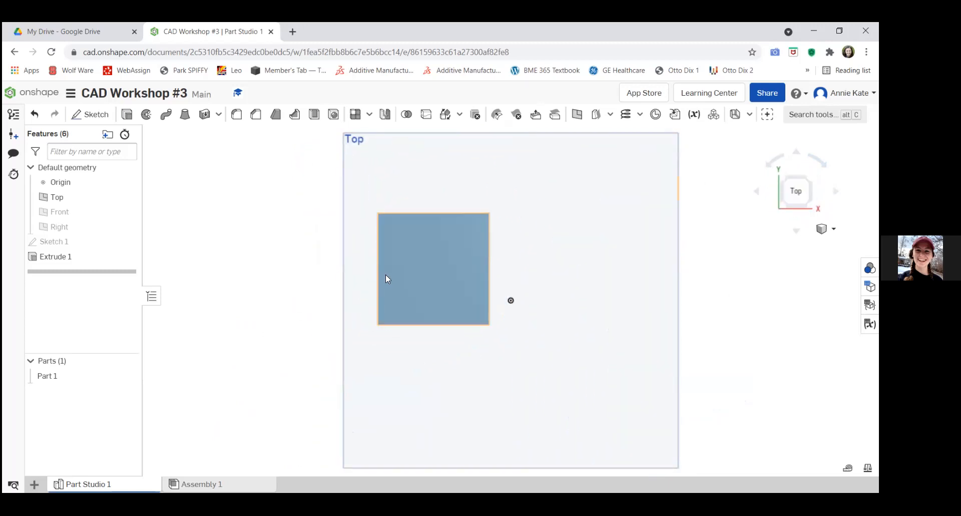
pyautogui.click(423, 273)
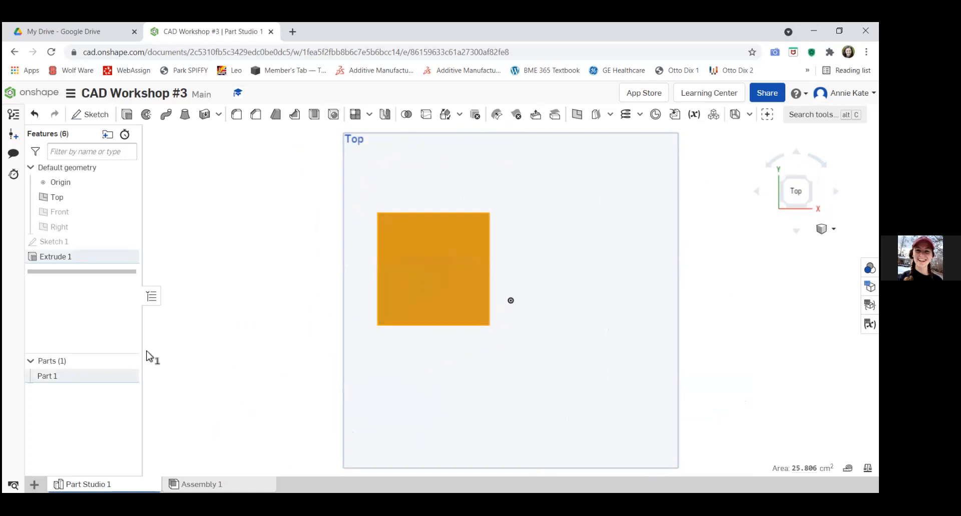
pyautogui.click(110, 117)
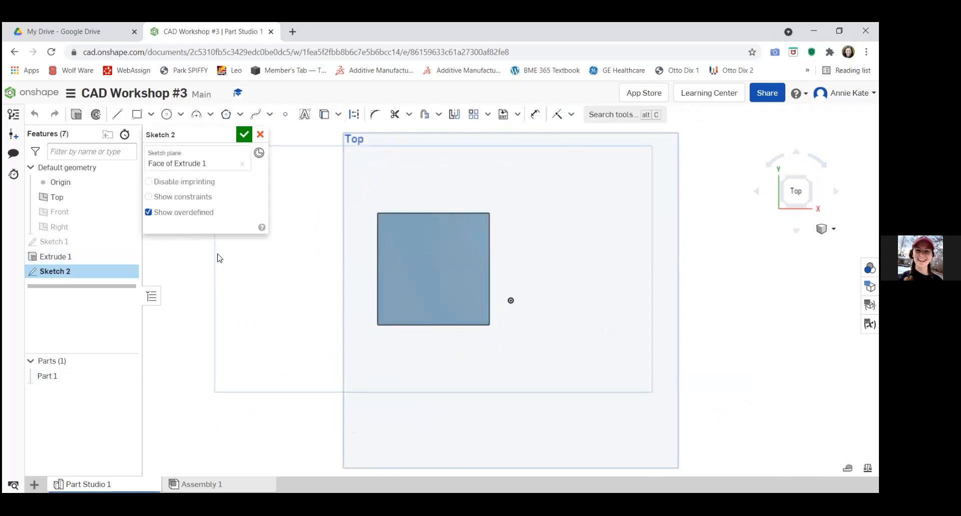
# Draw a vertical construction line across the face between the midpoints of its upper and lower edges.
pyautogui.click(354, 118)
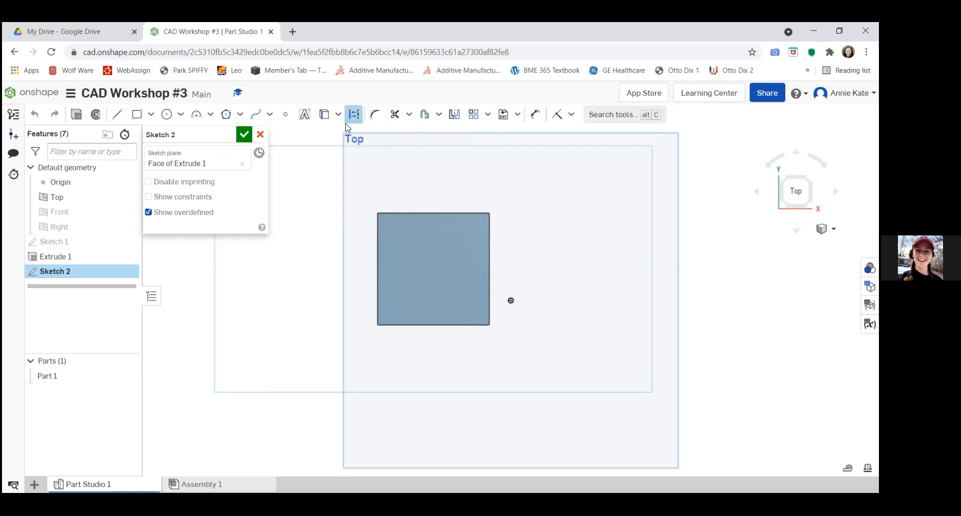
pyautogui.click(115, 116)
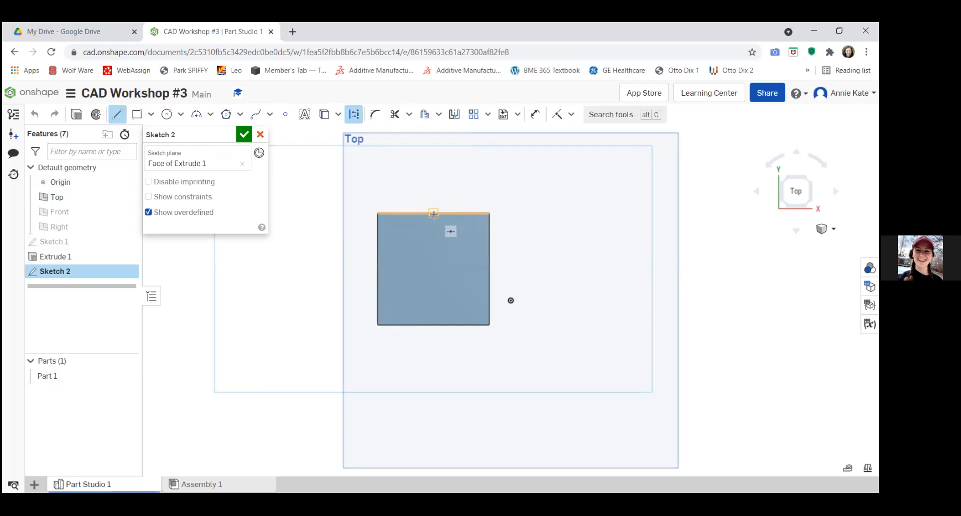
pyautogui.click(434, 214)
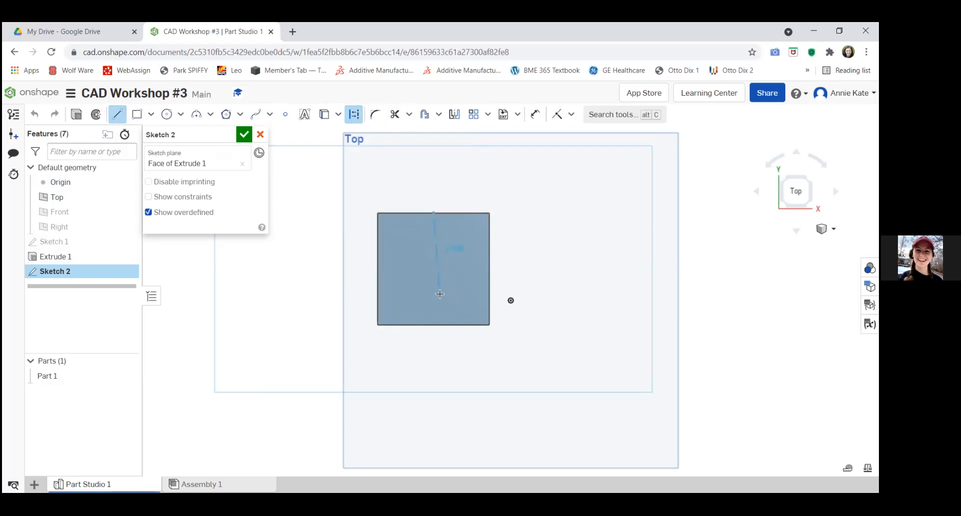
pyautogui.click(434, 325)
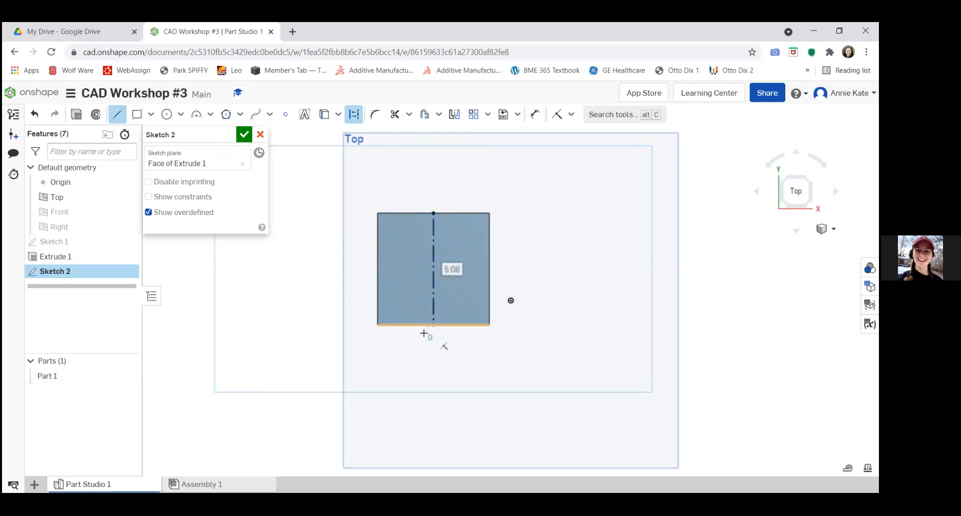
pyautogui.press('Escape')
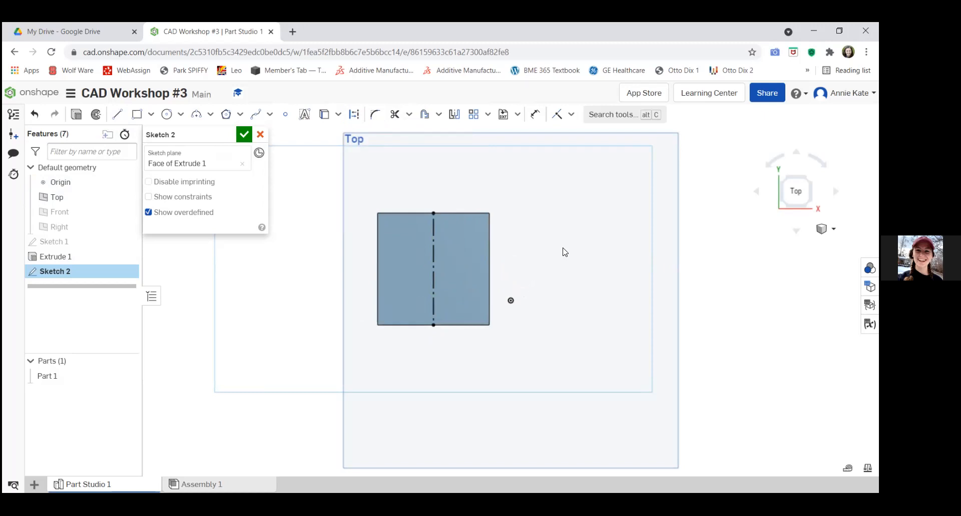
# Place a sketch point at the midpoint of the construction line and finish the sketch.
pyautogui.click(284, 117)
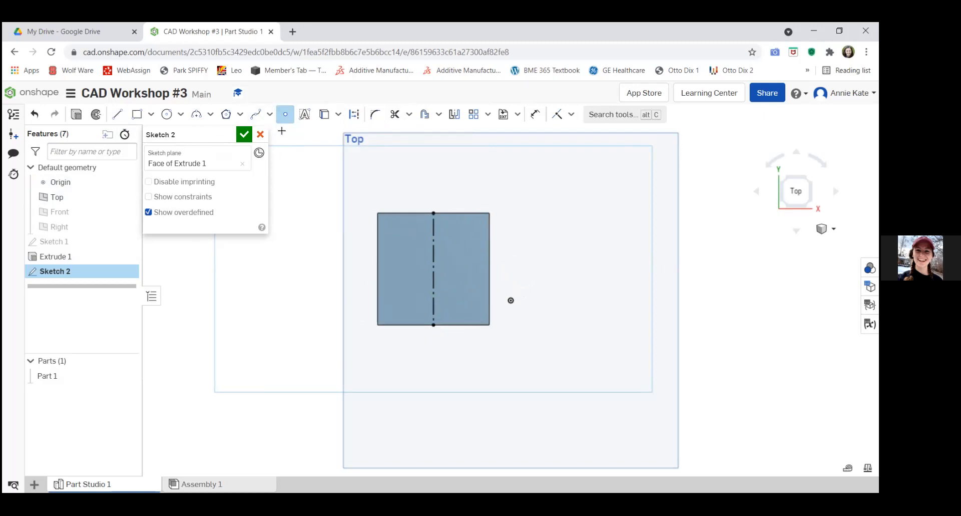
pyautogui.click(433, 269)
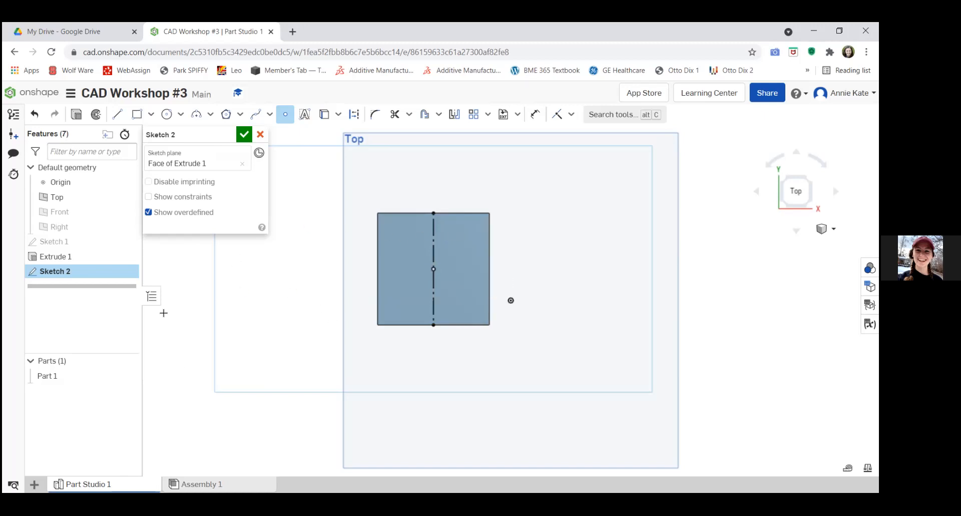
pyautogui.click(241, 135)
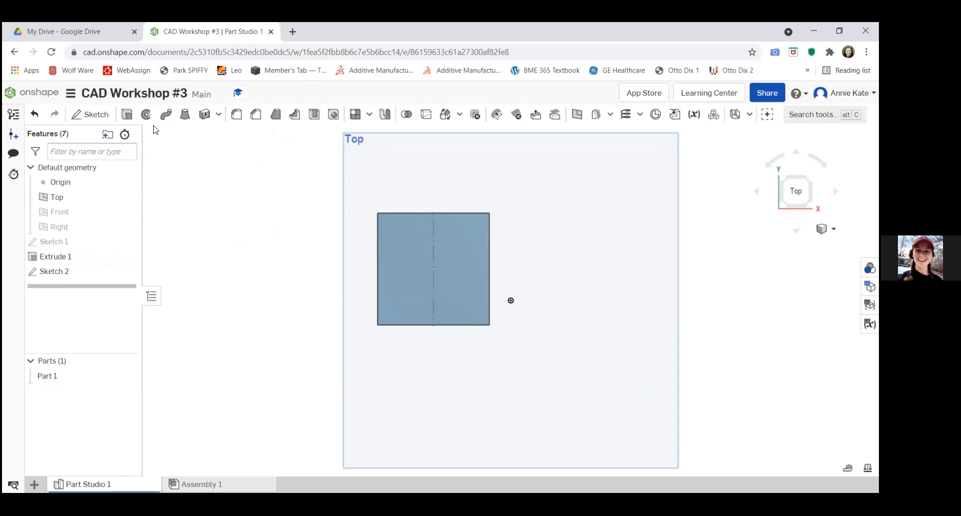
# Reopen the sketch on the block's top face for editing and close it again.
pyautogui.rightClick(68, 277)
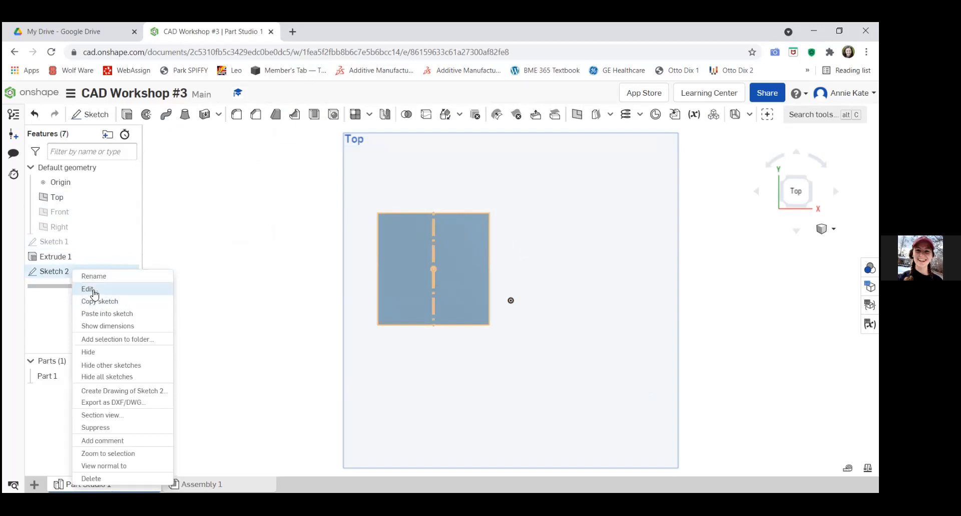
pyautogui.click(93, 289)
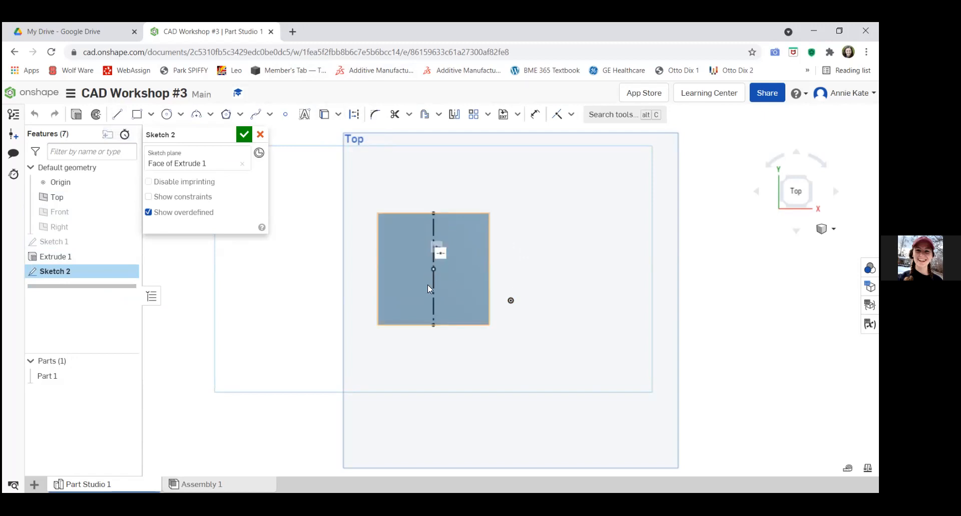
pyautogui.click(245, 135)
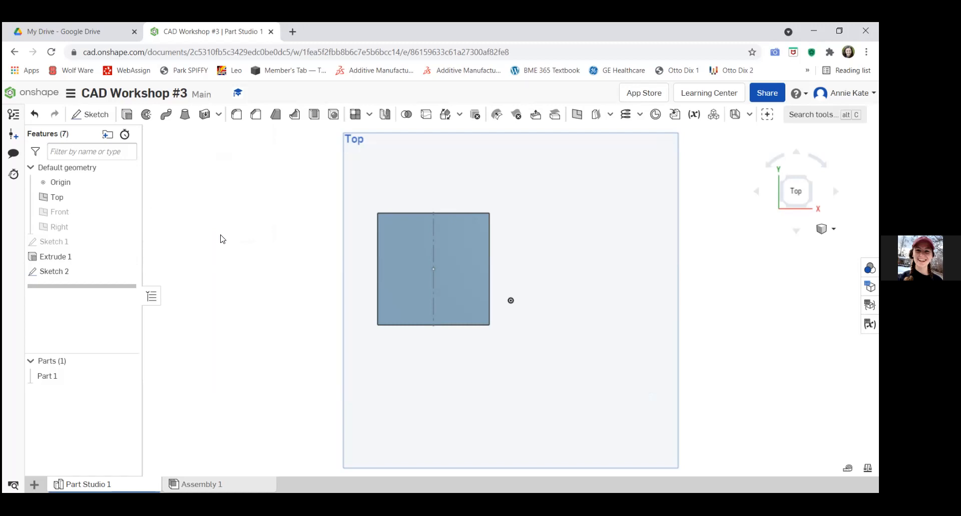
pyautogui.moveTo(259, 387); pyautogui.dragTo(276, 345, button='right')
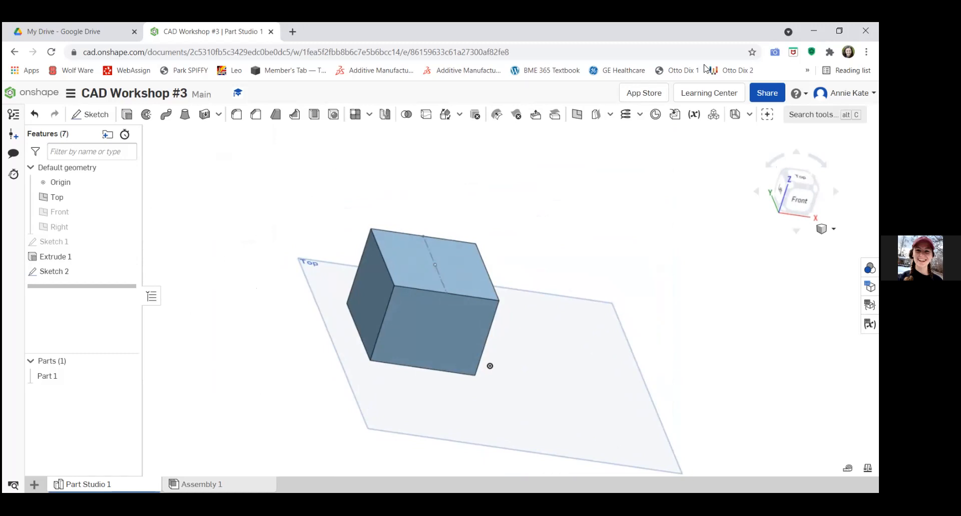
pyautogui.click(576, 117)
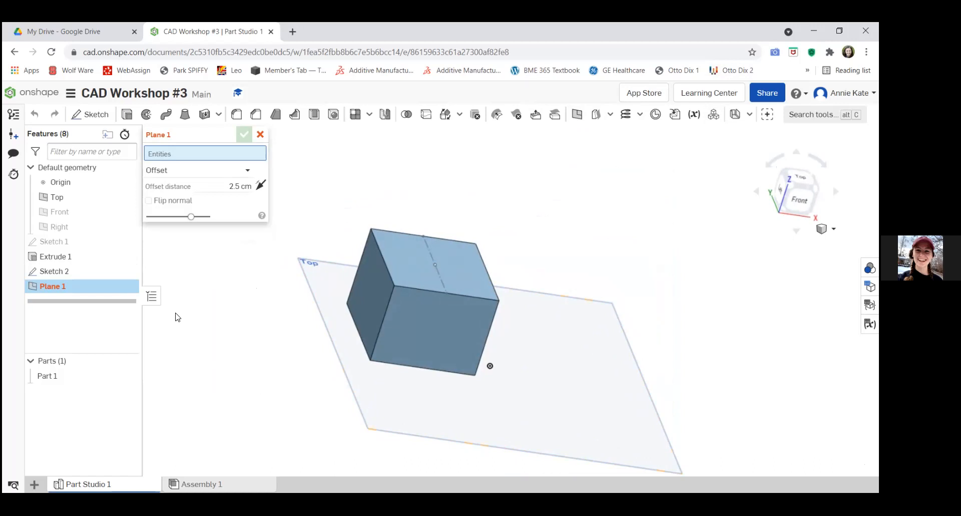
pyautogui.click(261, 135)
# Reopen the block's top-face sketch, draw a horizontal construction line between the midpoints of the left and right edges, and finish the sketch.
pyautogui.rightClick(98, 270)
pyautogui.click(115, 289)
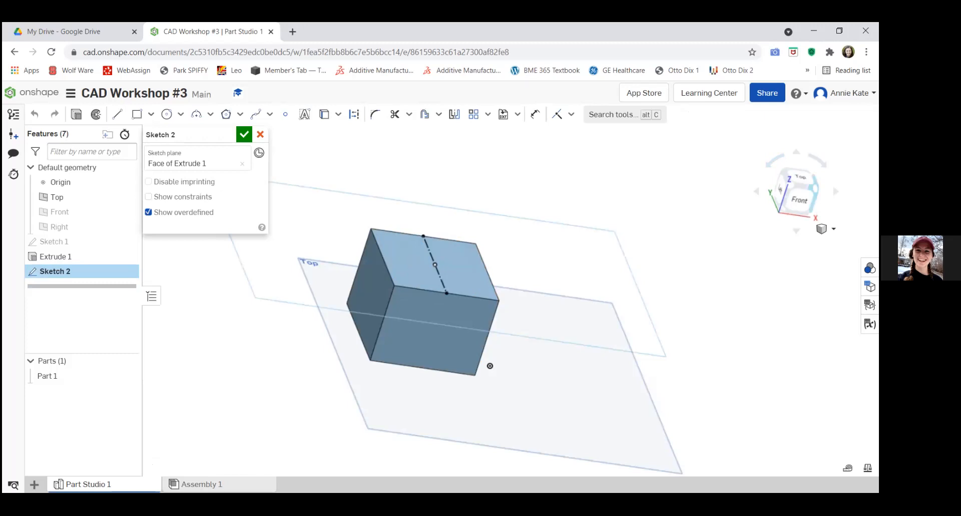
pyautogui.click(798, 178)
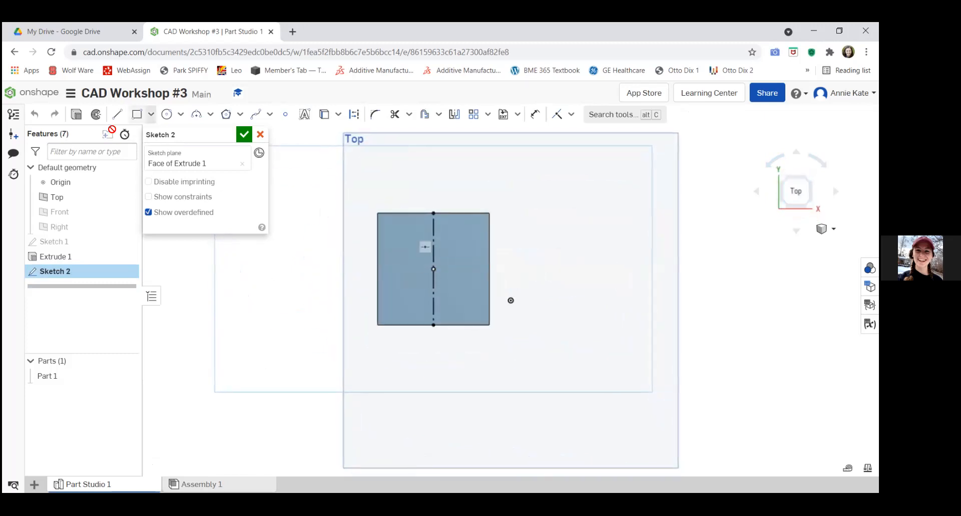
pyautogui.click(489, 269)
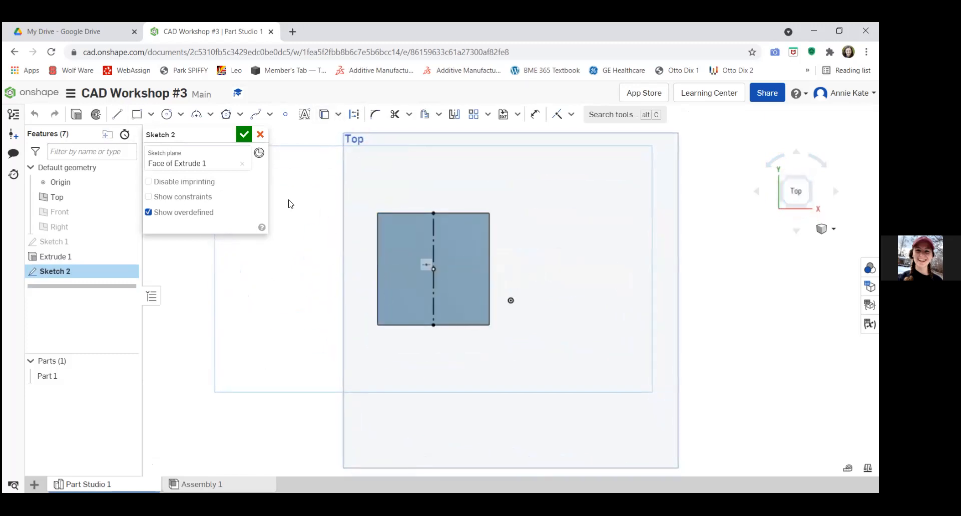
pyautogui.click(352, 116)
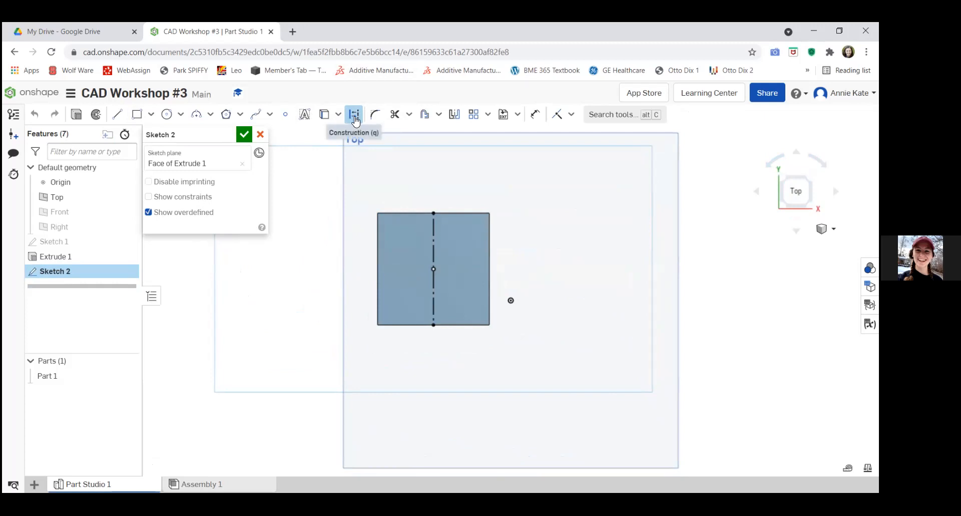
pyautogui.click(116, 121)
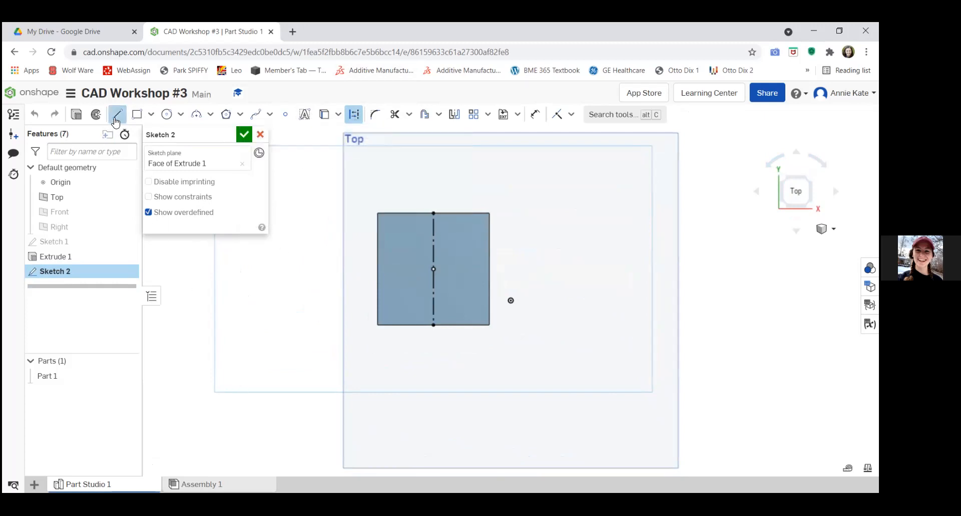
pyautogui.click(378, 270)
pyautogui.click(489, 268)
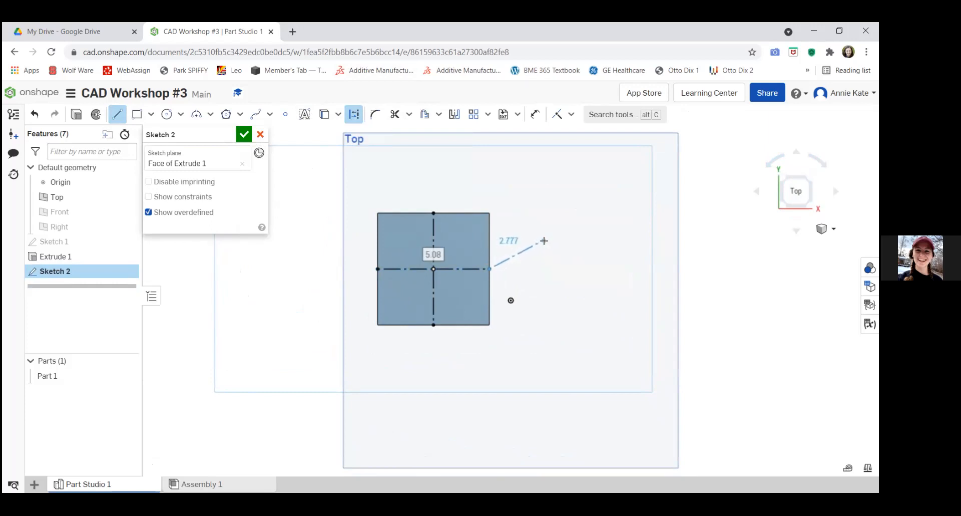
pyautogui.press('Escape')
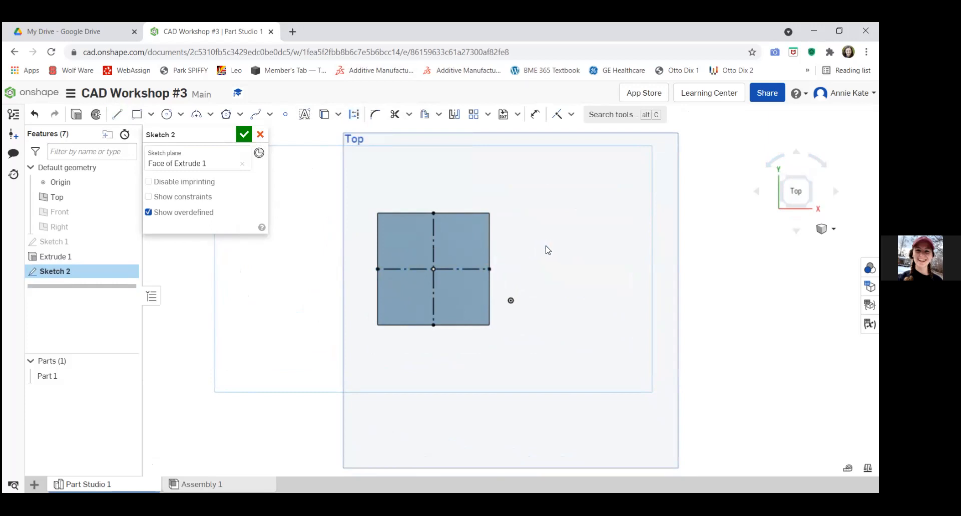
pyautogui.click(244, 133)
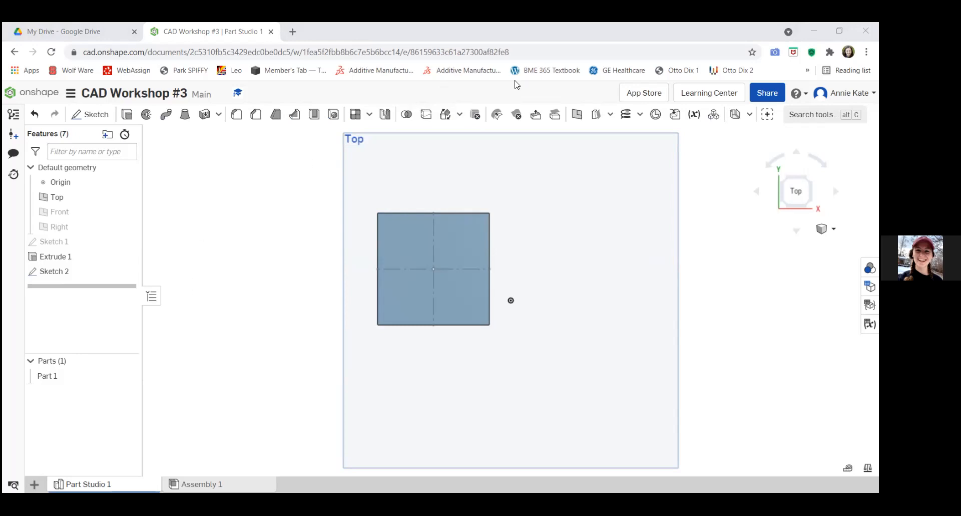
# Create an Offset plane 2.5 cm above the block's top face.
pyautogui.click(578, 116)
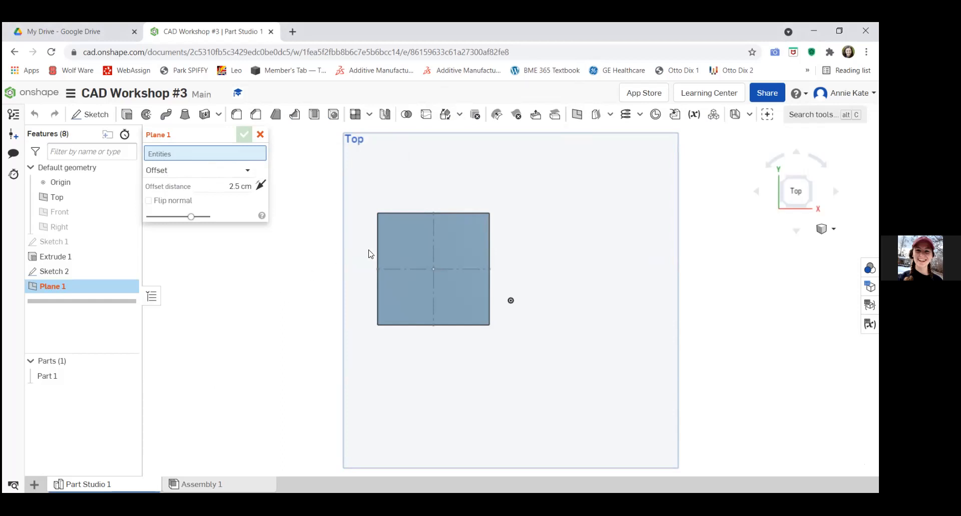
pyautogui.moveTo(227, 409); pyautogui.dragTo(276, 339, button='right')
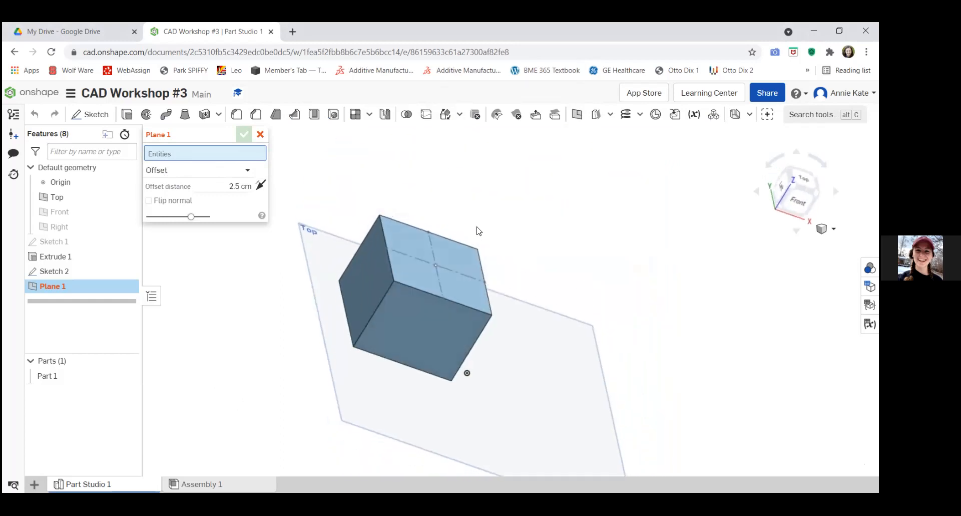
pyautogui.click(409, 243)
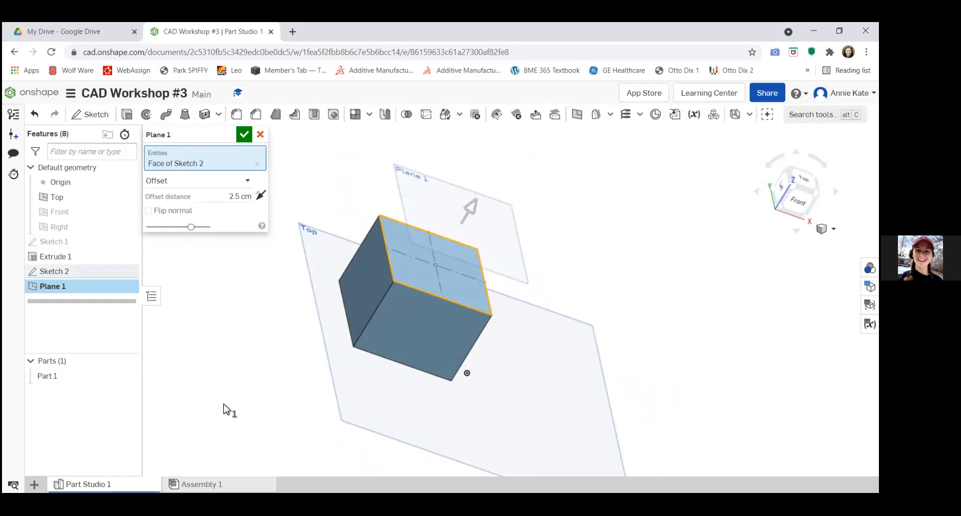
pyautogui.click(260, 196)
pyautogui.click(261, 196)
pyautogui.click(226, 200)
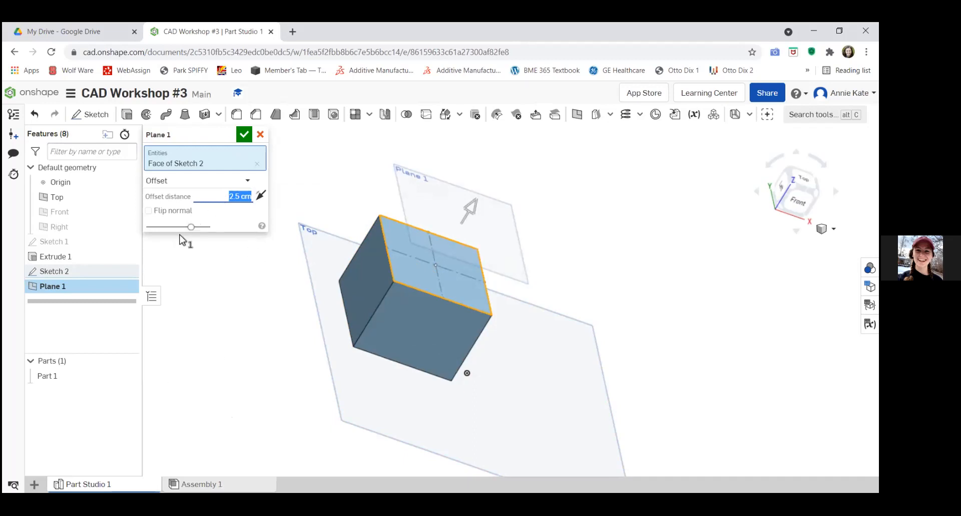
pyautogui.click(243, 135)
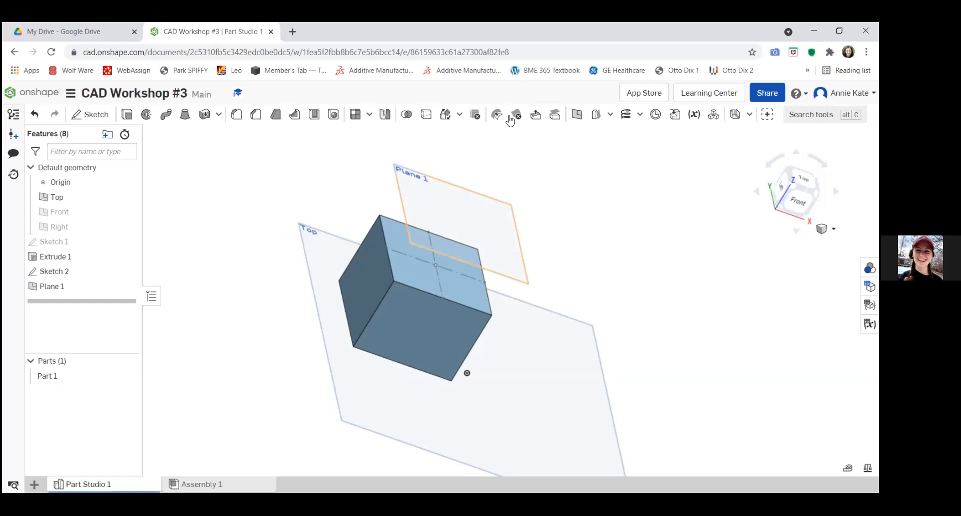
# Create a Plane point plane parallel to the block's left side face, passing through the front right corner of the top face.
pyautogui.click(577, 115)
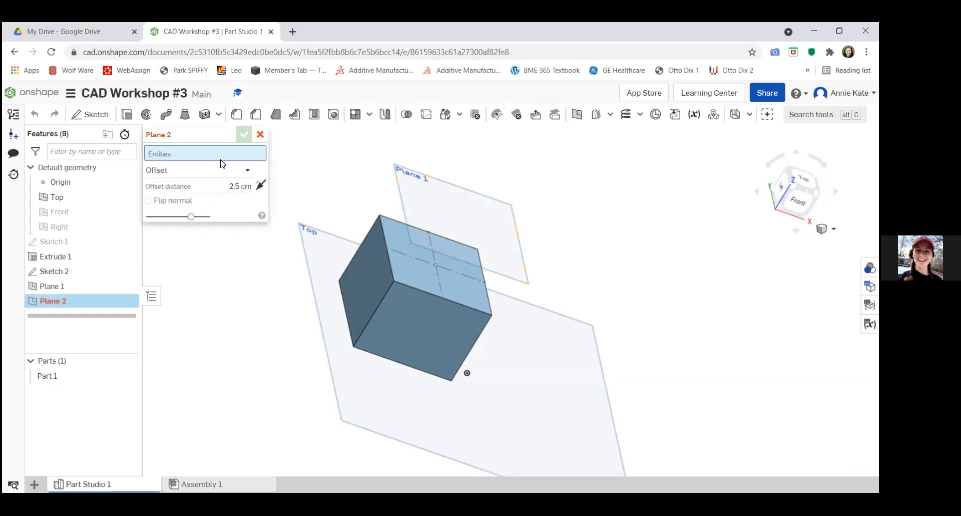
pyautogui.click(248, 171)
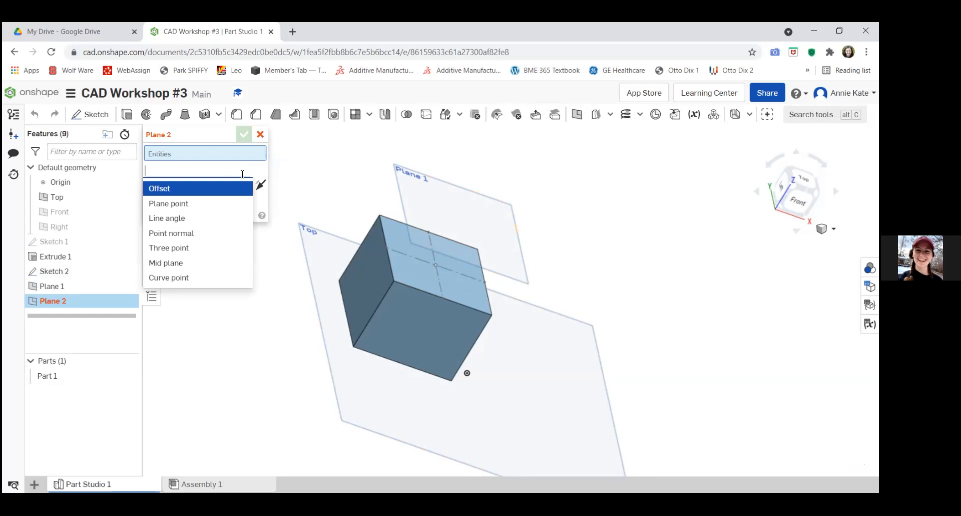
pyautogui.click(184, 203)
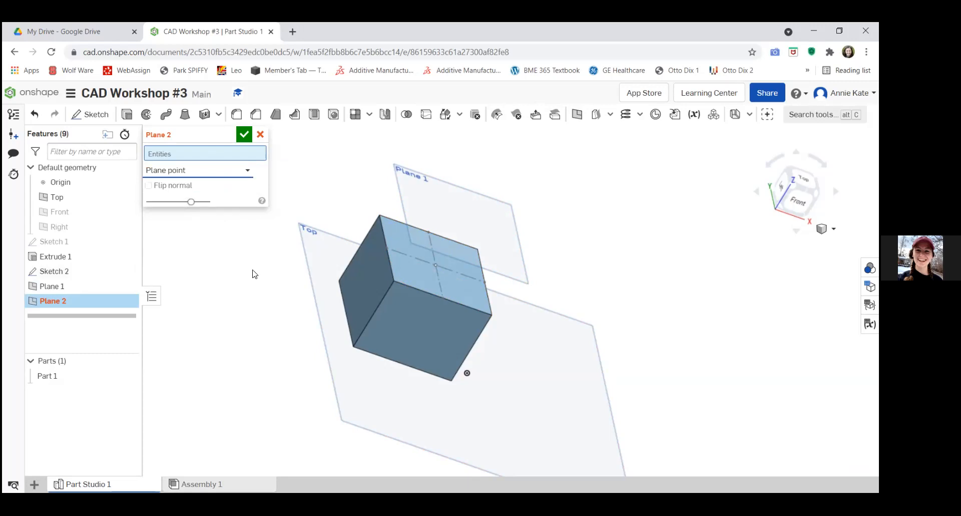
pyautogui.click(372, 264)
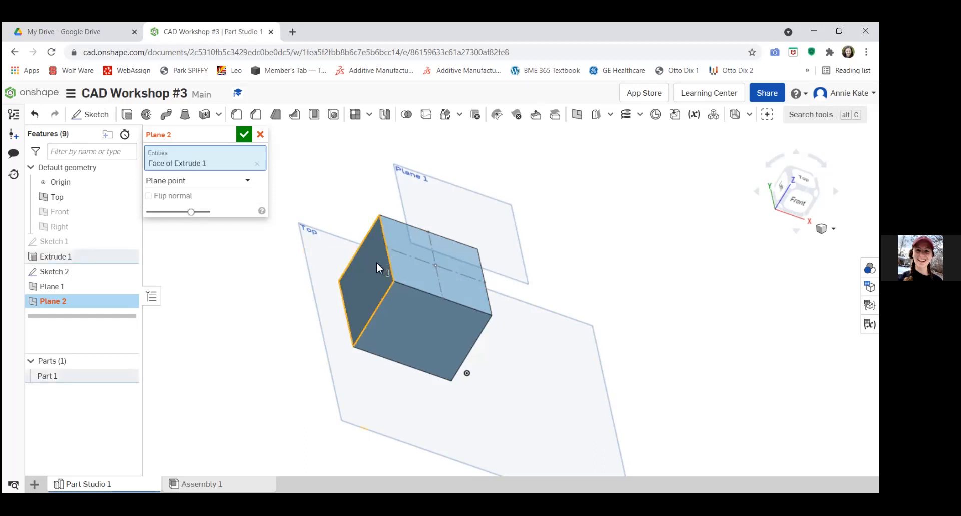
pyautogui.click(491, 315)
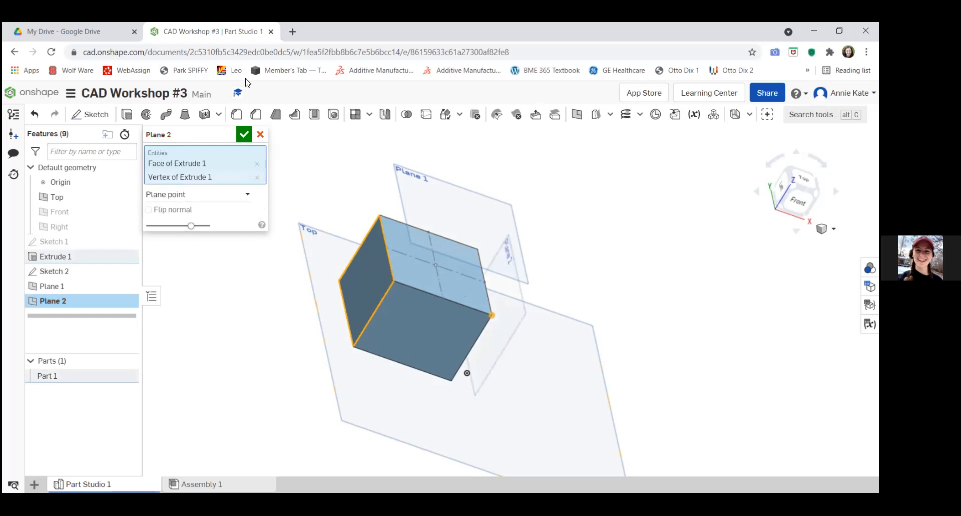
pyautogui.click(244, 134)
# Create a Line angle plane at 45 degrees through the left edge of the block's top face.
pyautogui.moveTo(273, 318); pyautogui.dragTo(306, 315, button='right')
pyautogui.moveTo(536, 302); pyautogui.dragTo(506, 320, button='right')
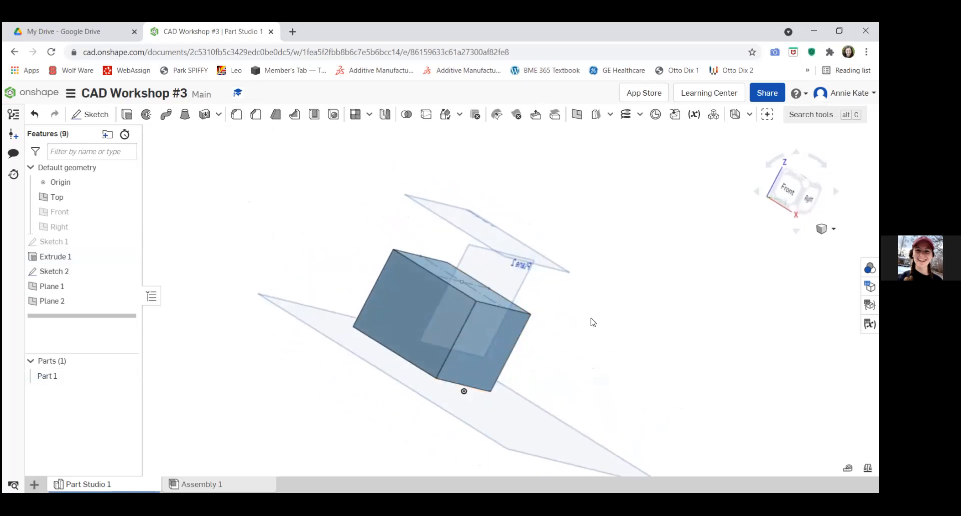
pyautogui.moveTo(564, 349); pyautogui.dragTo(601, 375, button='right')
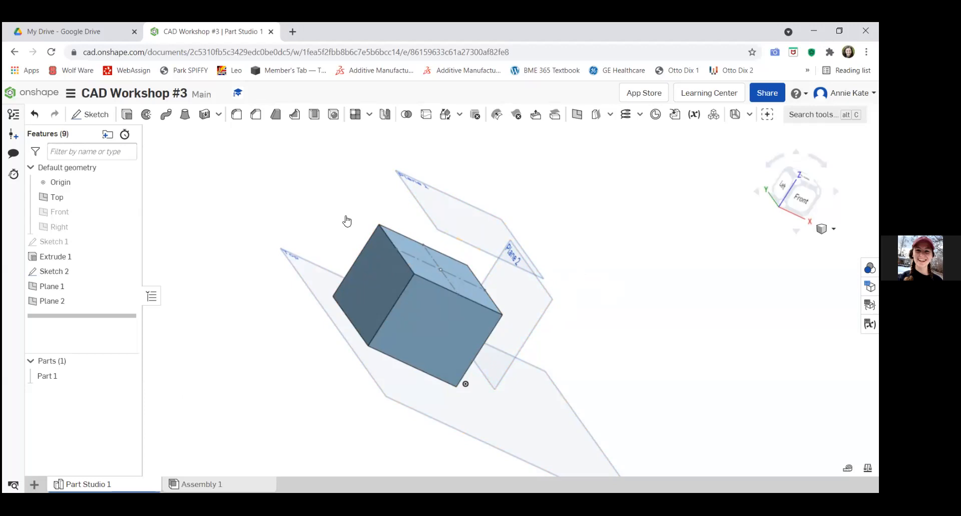
pyautogui.press('p')
pyautogui.click(248, 173)
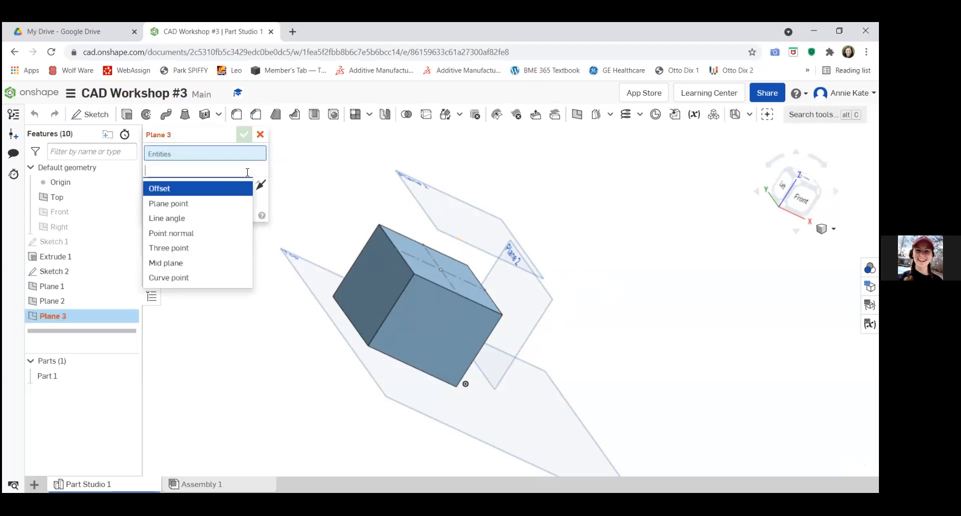
pyautogui.click(214, 219)
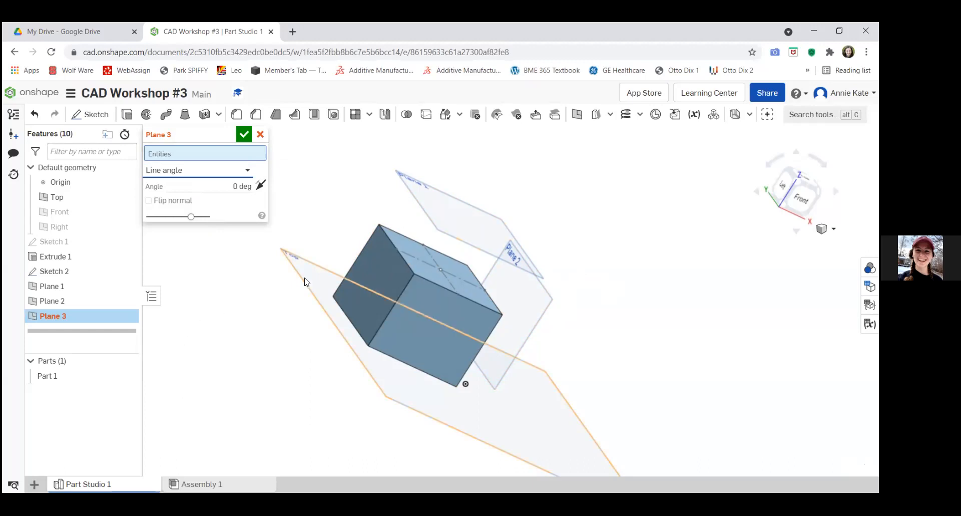
pyautogui.click(385, 235)
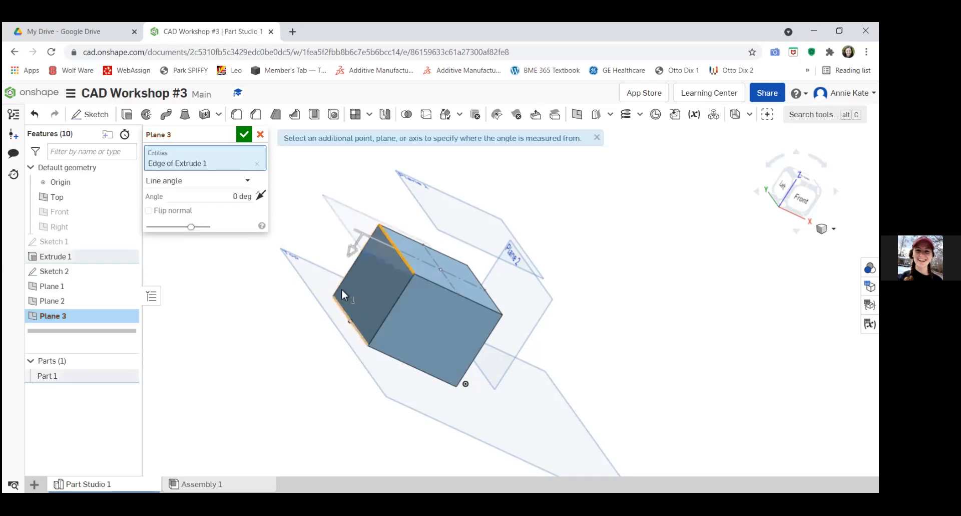
pyautogui.moveTo(248, 376); pyautogui.dragTo(231, 389, button='right')
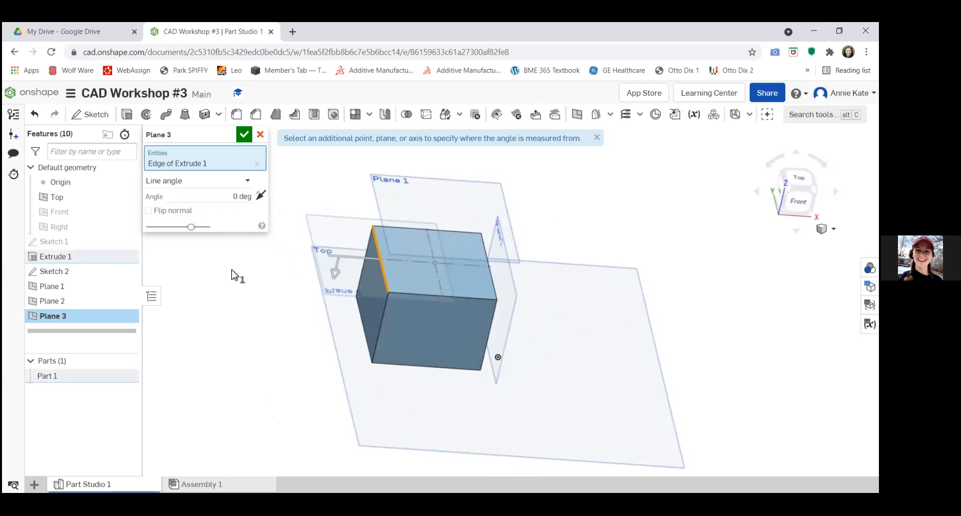
pyautogui.click(228, 194)
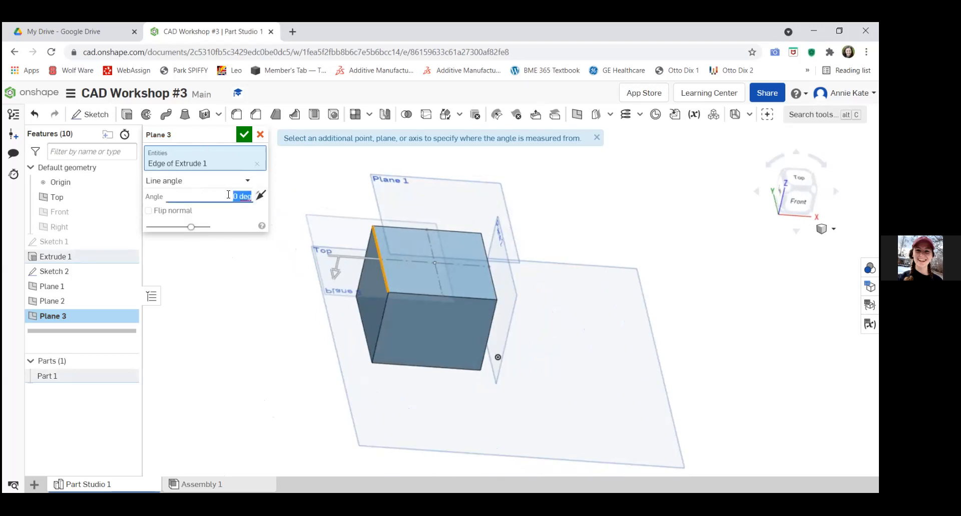
pyautogui.write('45')
pyautogui.click(244, 134)
# Create a Point normal plane through the center point of the block's top face, perpendicular to the face's front edge.
pyautogui.hotkey('shift', '1')
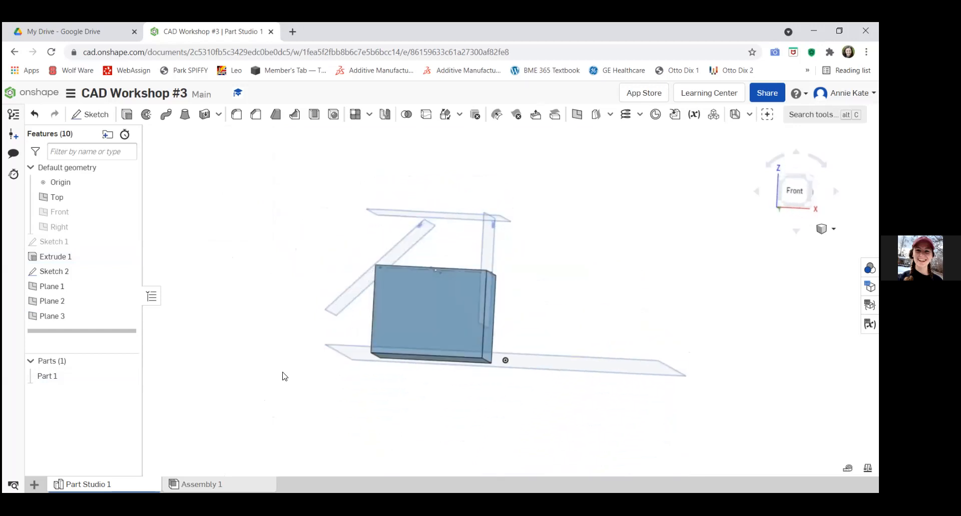
pyautogui.moveTo(299, 373); pyautogui.dragTo(346, 294, button='right')
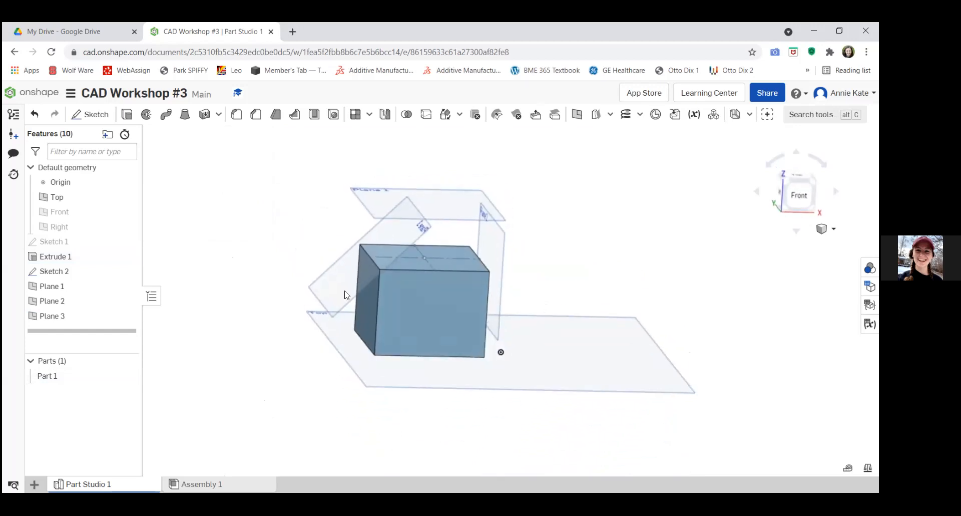
pyautogui.hotkey('shift', '1')
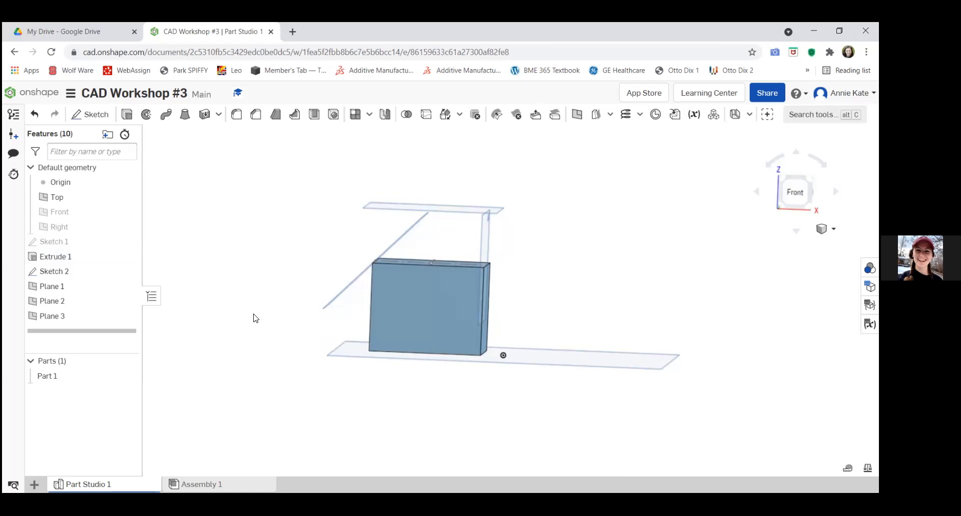
pyautogui.moveTo(525, 309); pyautogui.dragTo(580, 187, button='right')
pyautogui.moveTo(546, 240); pyautogui.dragTo(566, 255, button='right')
pyautogui.click(577, 114)
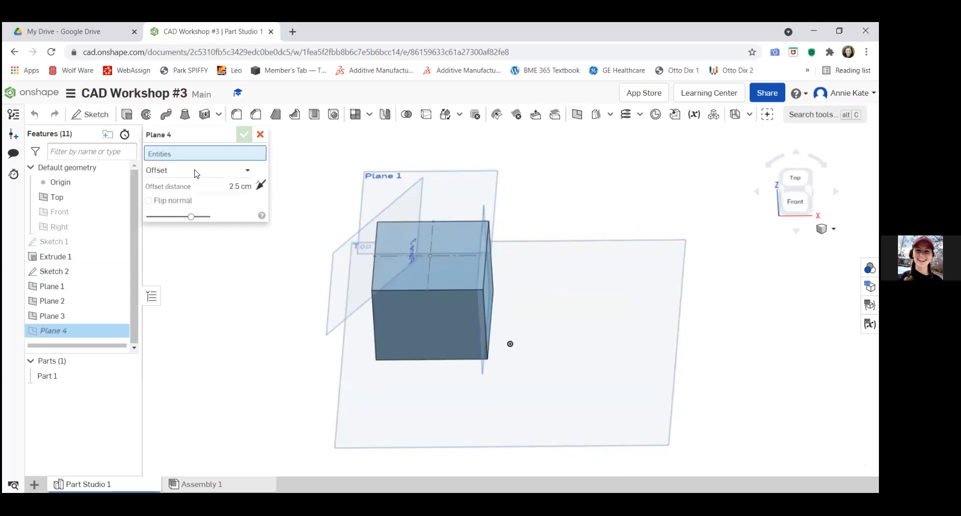
pyautogui.click(246, 170)
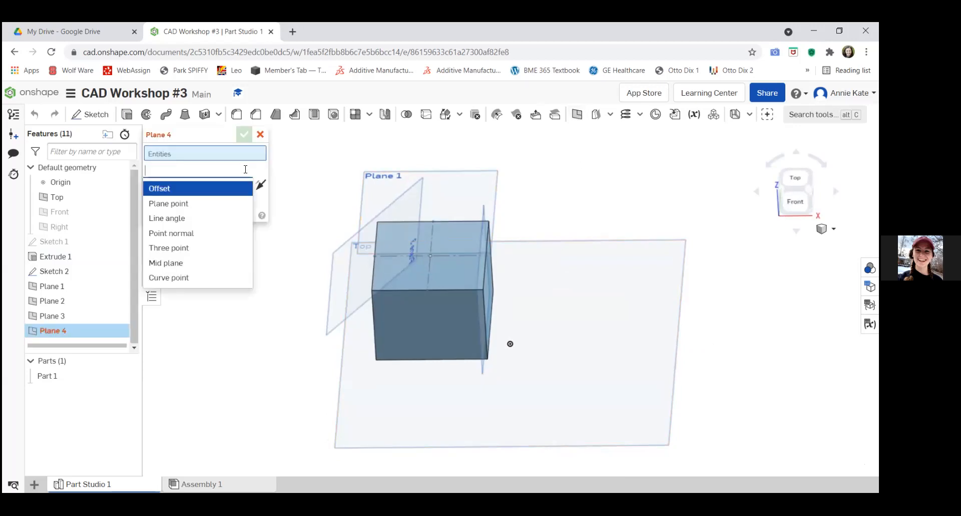
pyautogui.click(209, 233)
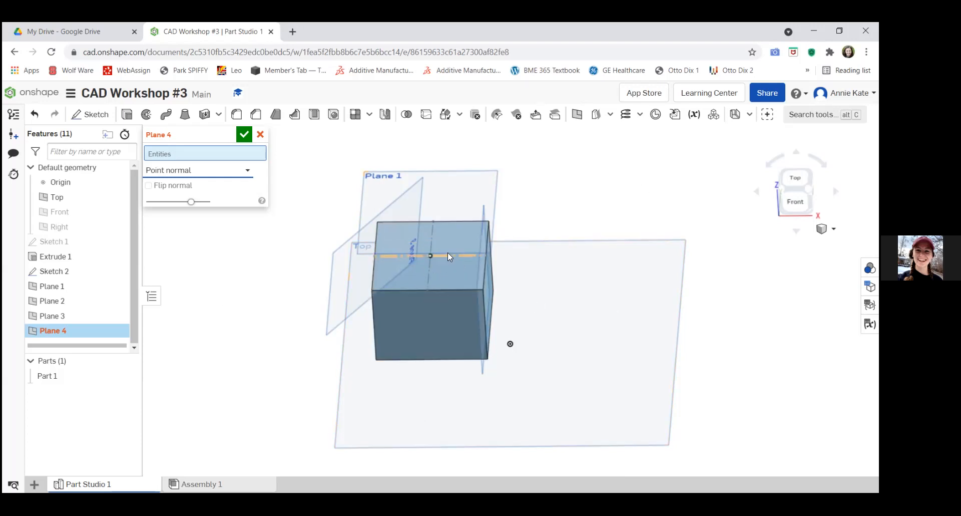
pyautogui.click(431, 255)
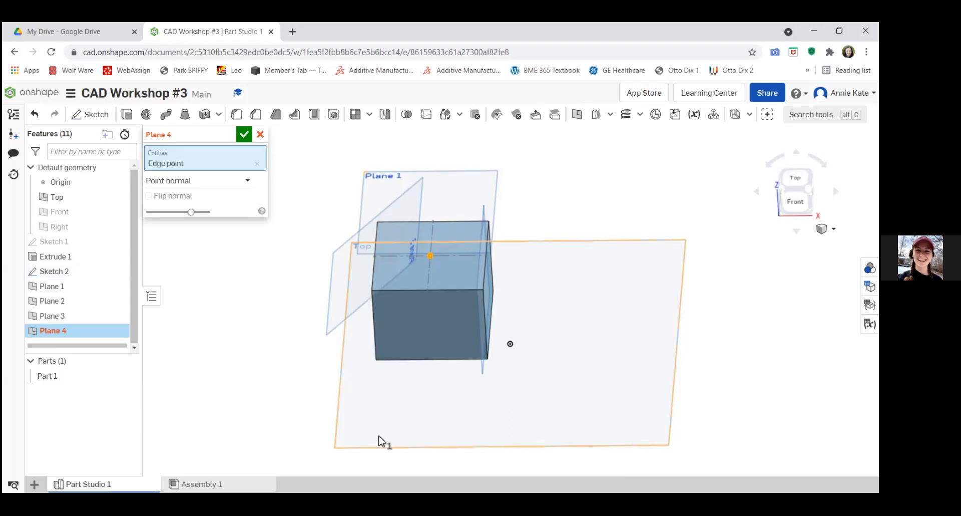
pyautogui.click(420, 290)
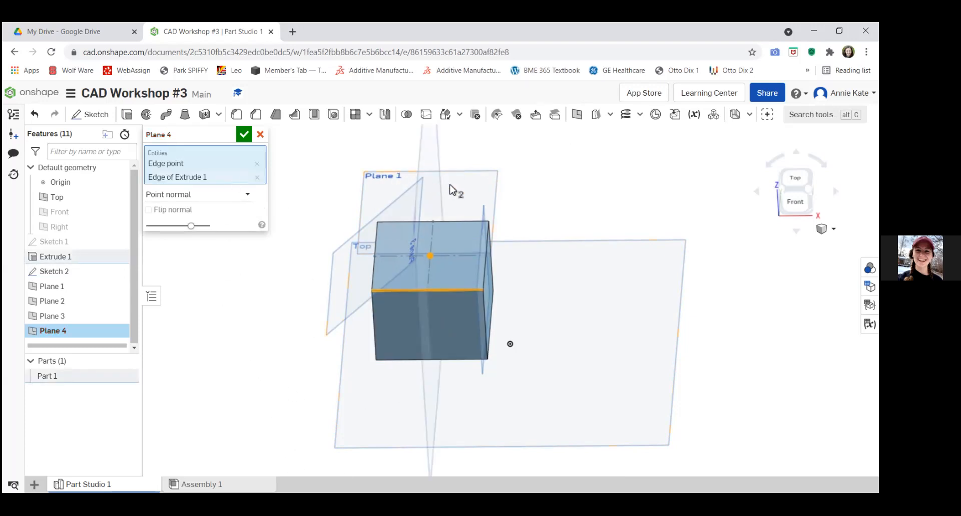
pyautogui.moveTo(254, 359); pyautogui.dragTo(234, 358, button='right')
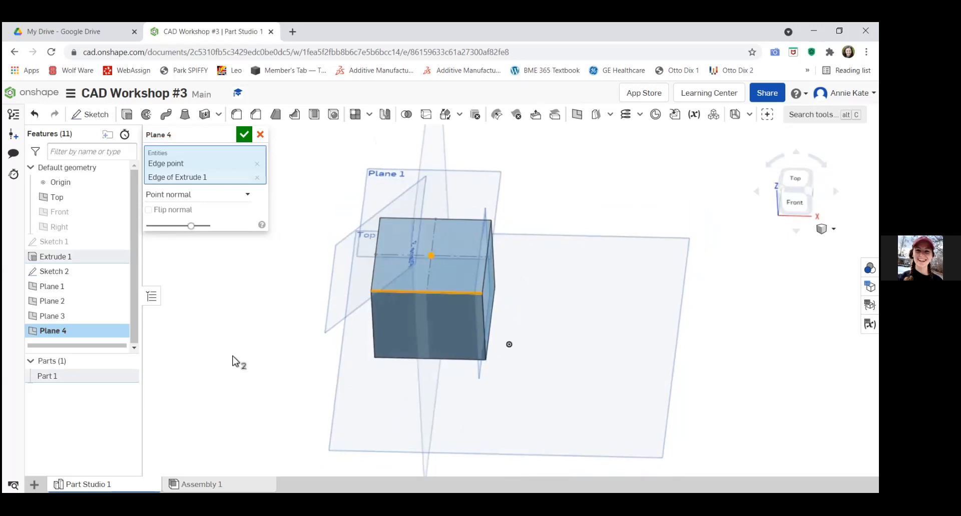
pyautogui.click(240, 136)
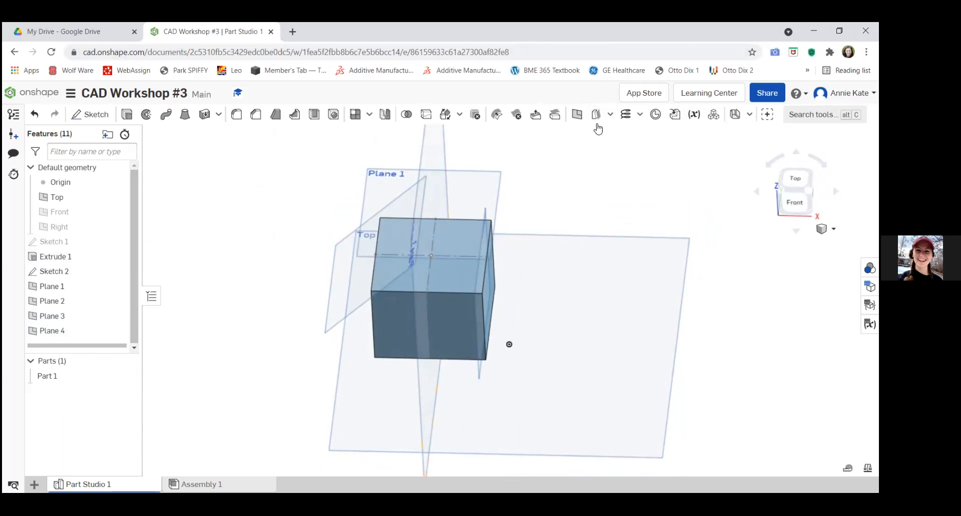
# Create a Three point plane through the block's top back right, top front left and bottom front right corners.
pyautogui.click(577, 114)
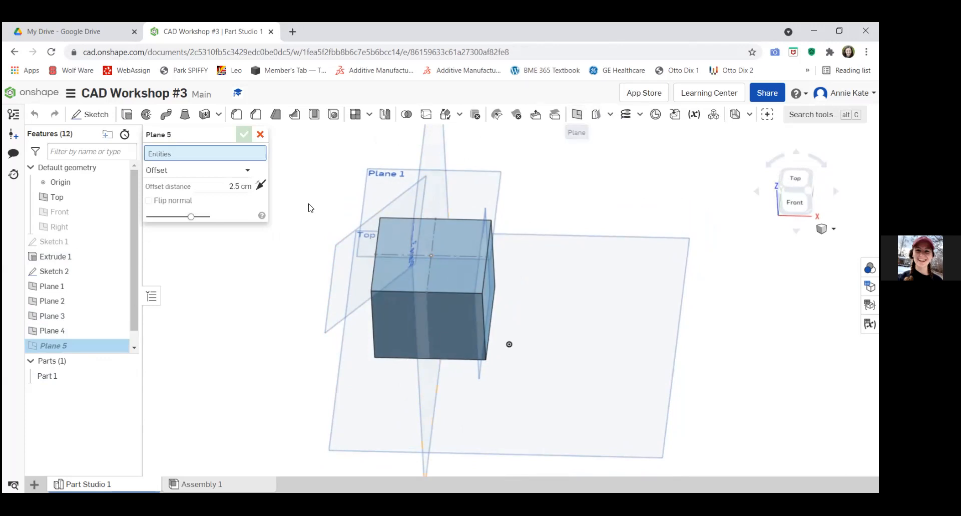
pyautogui.click(247, 170)
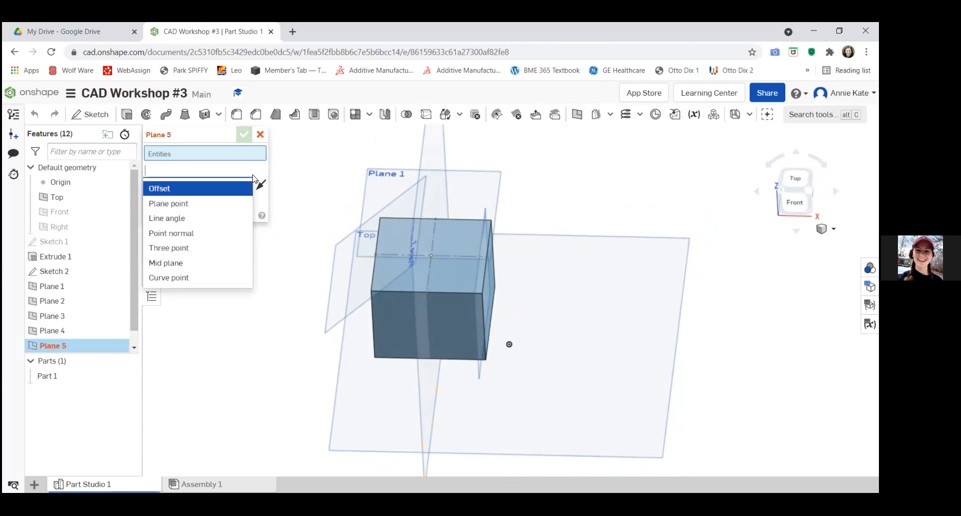
pyautogui.click(206, 251)
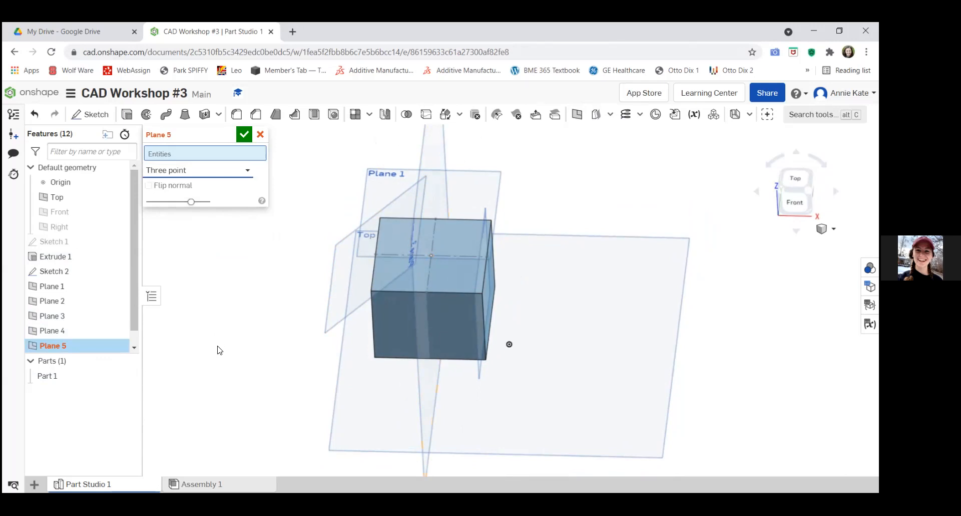
pyautogui.moveTo(217, 366)
pyautogui.mouseDown(button='right')
pyautogui.moveTo(227, 350)
pyautogui.moveTo(219, 352)
pyautogui.mouseUp(button='right')
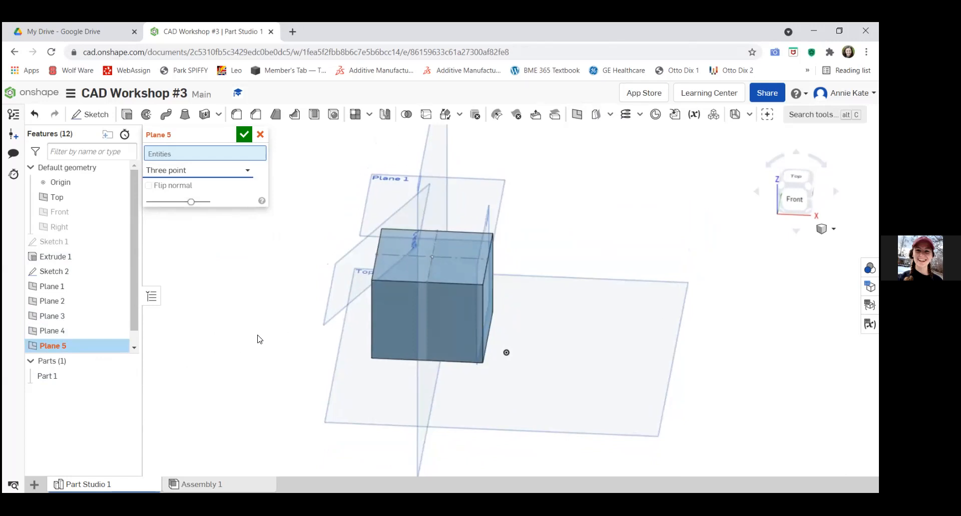
pyautogui.moveTo(241, 397)
pyautogui.mouseDown(button='right')
pyautogui.moveTo(260, 406)
pyautogui.moveTo(241, 405)
pyautogui.mouseUp(button='right')
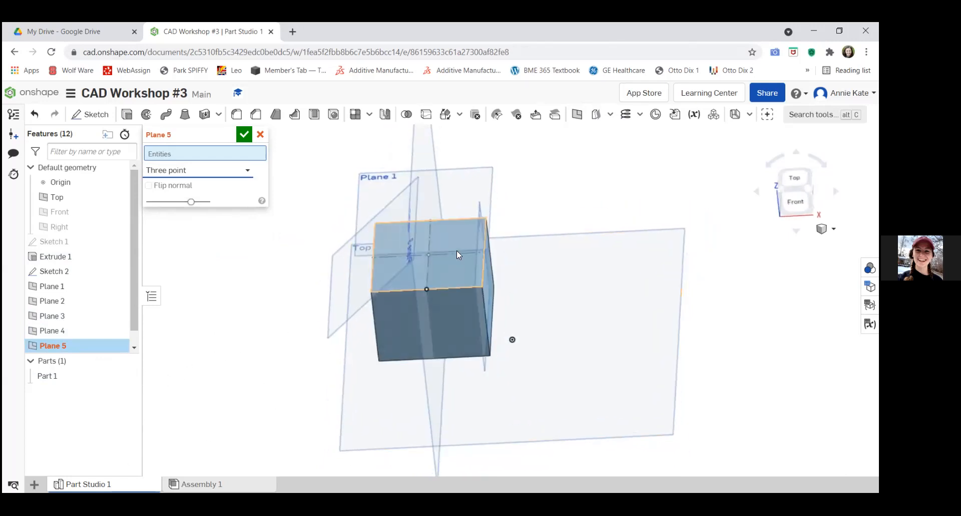
pyautogui.click(486, 219)
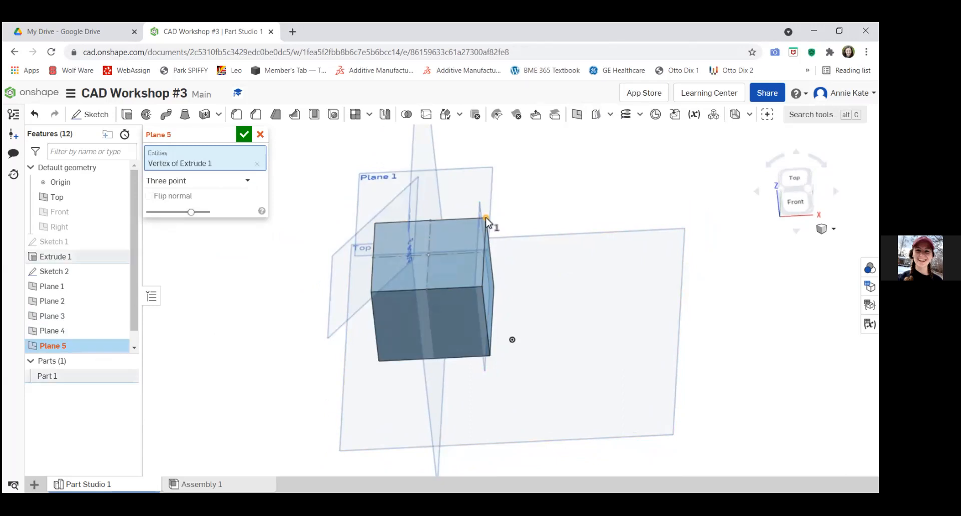
pyautogui.click(370, 291)
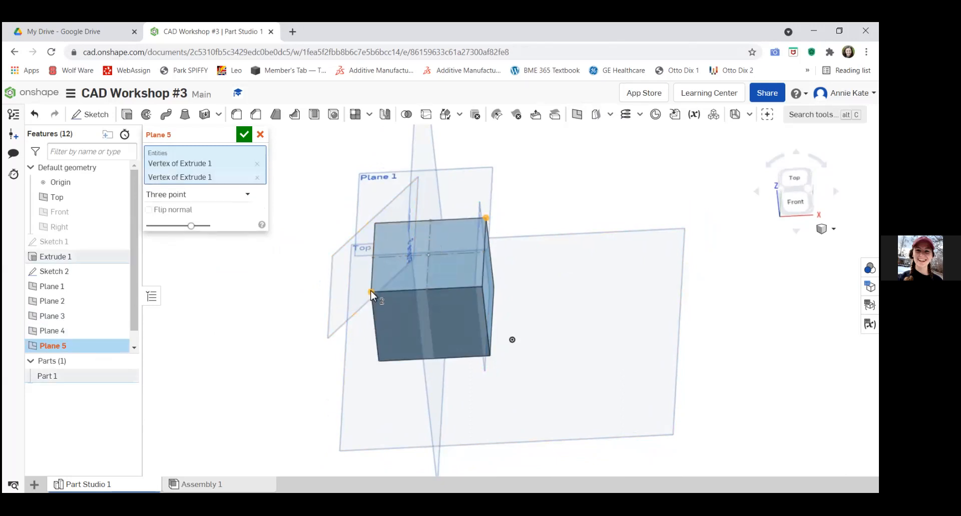
pyautogui.click(490, 356)
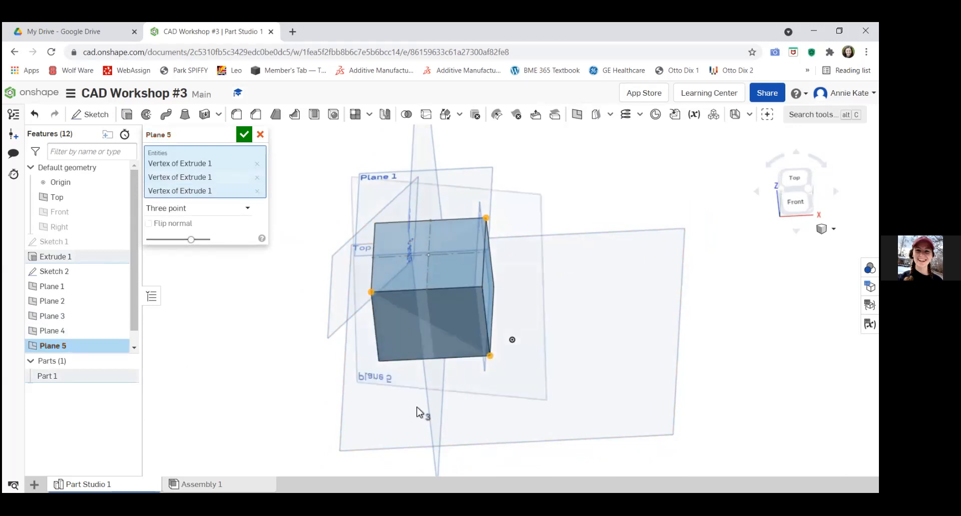
# Hide Planes 1 to 4 to isolate the three-point plane and accept it.
pyautogui.click(119, 330)
pyautogui.click(118, 316)
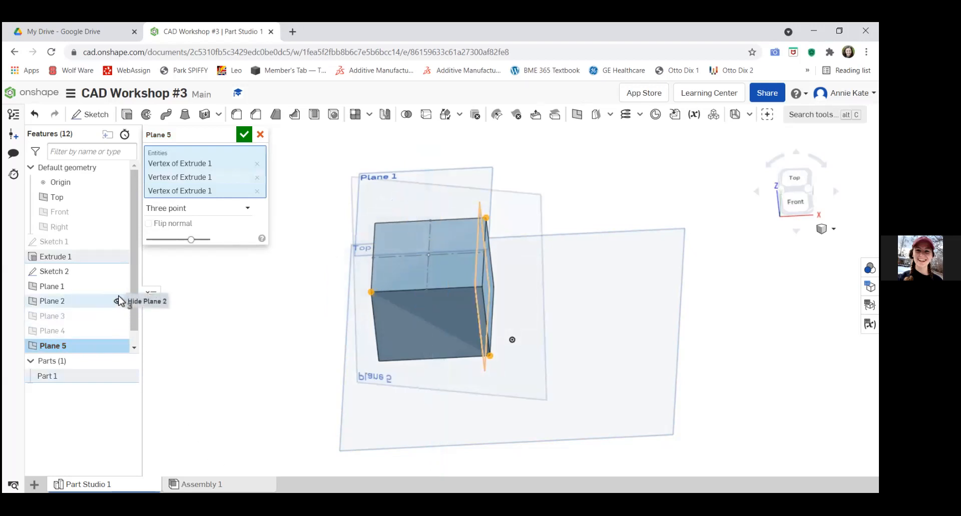
pyautogui.click(118, 301)
pyautogui.moveTo(180, 352); pyautogui.dragTo(210, 374, button='right')
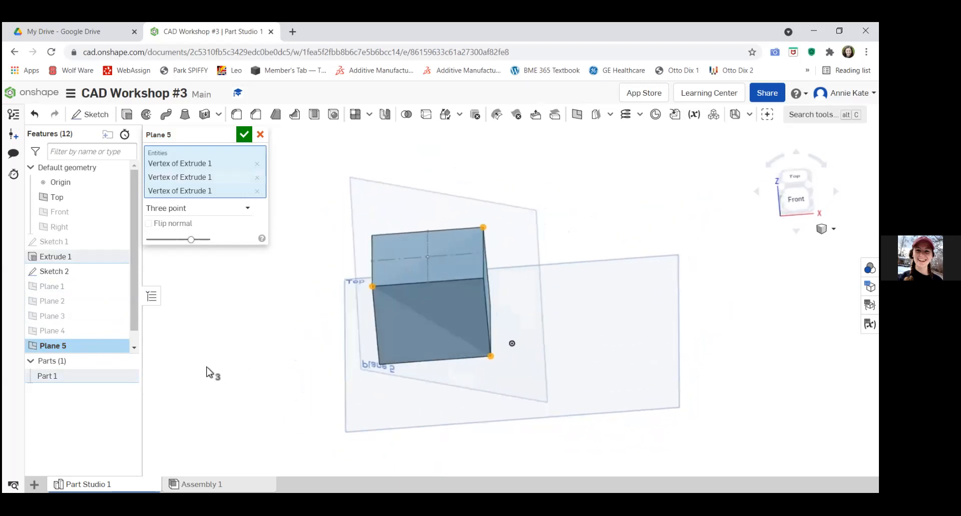
pyautogui.click(245, 135)
# Show Planes 1 to 4 again.
pyautogui.click(118, 331)
pyautogui.click(118, 315)
pyautogui.click(118, 300)
pyautogui.click(118, 286)
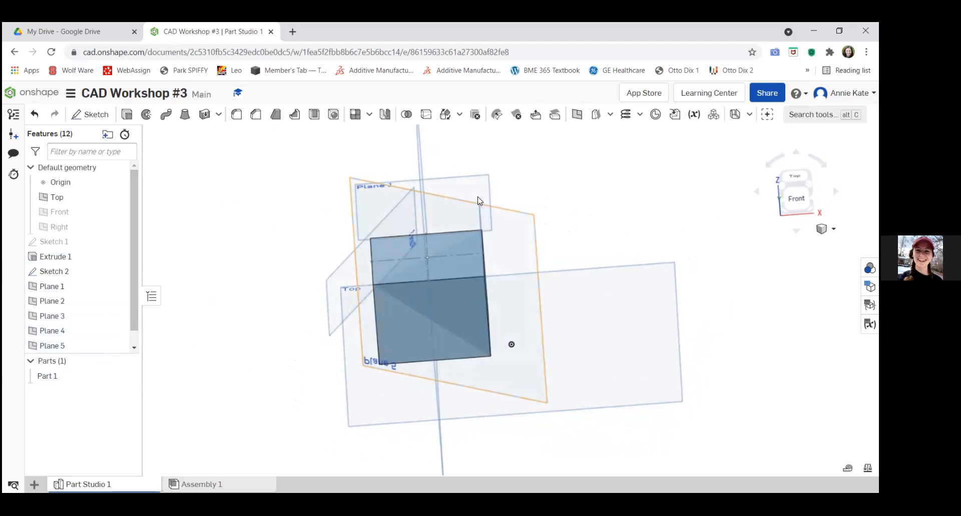
# Create a Mid plane between the block's adjacent back and left side faces.
pyautogui.moveTo(575, 180)
pyautogui.mouseDown(button='right')
pyautogui.moveTo(569, 224)
pyautogui.moveTo(584, 185)
pyautogui.mouseUp(button='right')
pyautogui.click(576, 115)
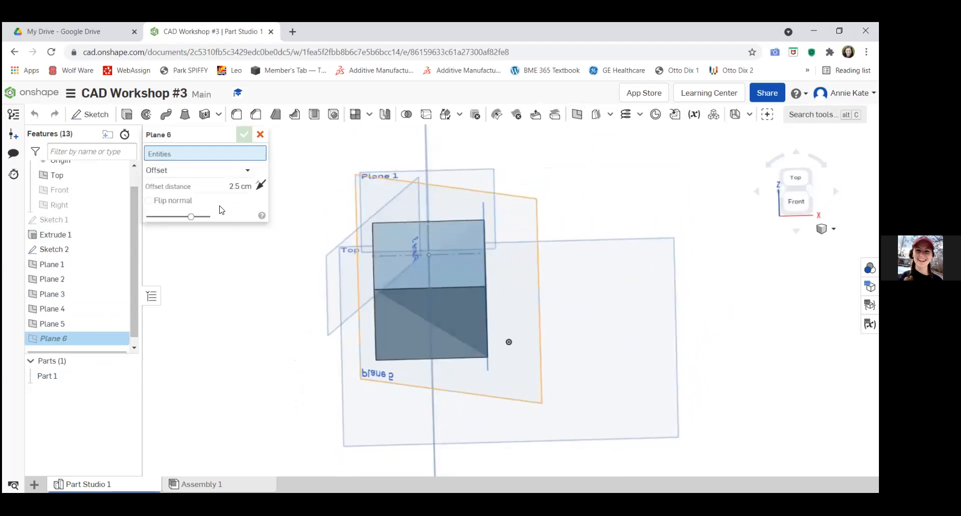
pyautogui.click(218, 171)
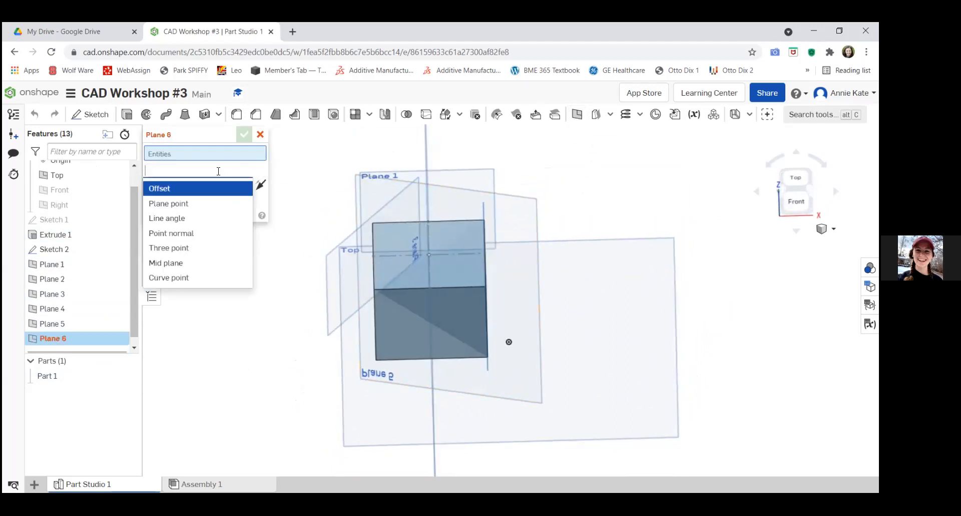
pyautogui.click(186, 266)
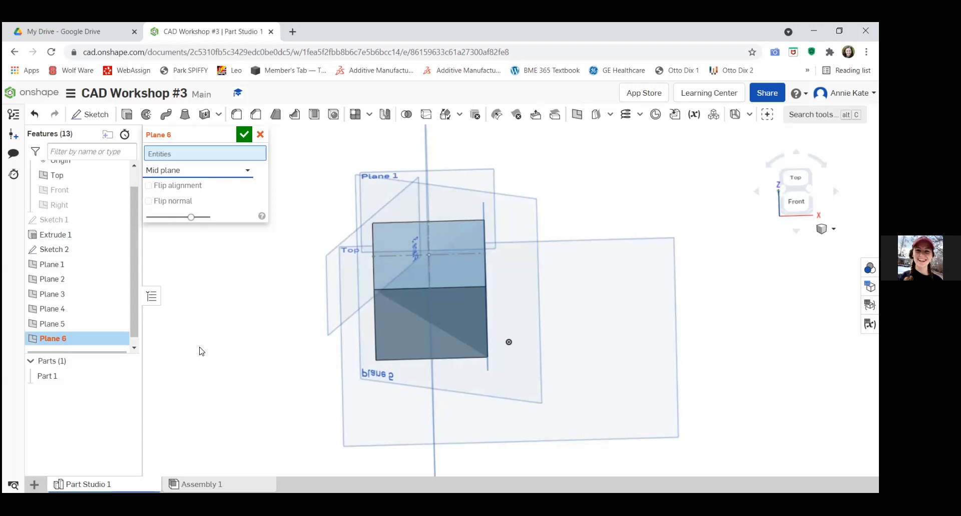
pyautogui.moveTo(264, 317); pyautogui.dragTo(361, 219, button='right')
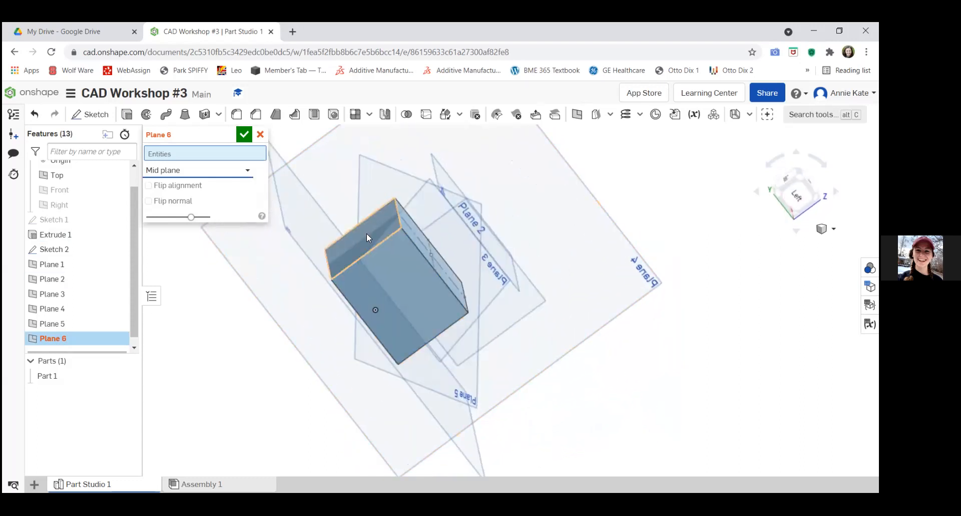
pyautogui.click(367, 233)
pyautogui.click(382, 272)
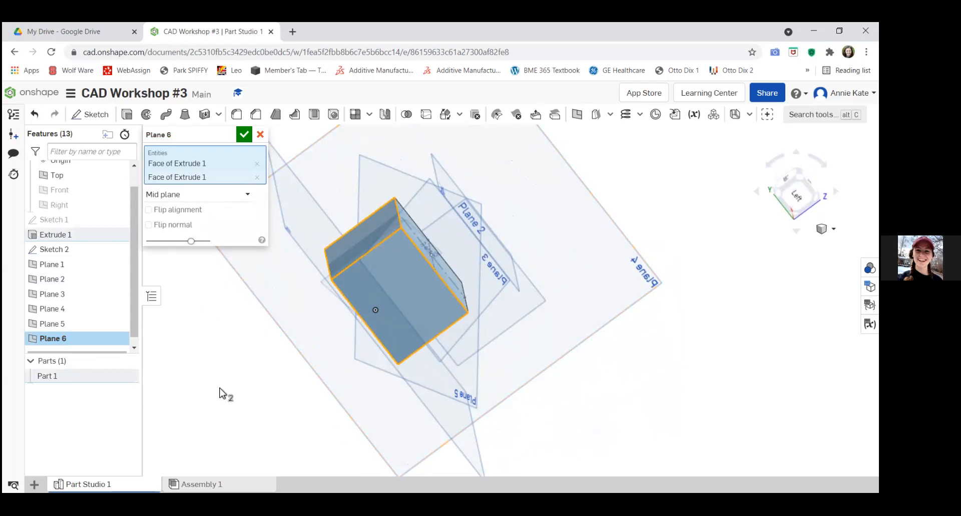
pyautogui.moveTo(212, 357); pyautogui.dragTo(173, 373, button='right')
pyautogui.click(244, 134)
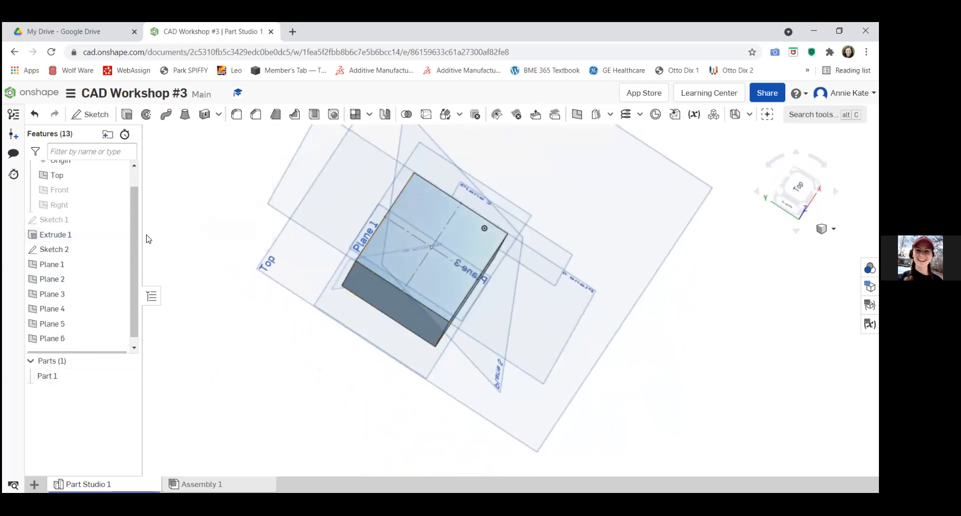
# Hide Planes 1 to 5, leaving only the diagonal mid plane and the Top plane displayed.
pyautogui.click(118, 263)
pyautogui.click(116, 270)
pyautogui.click(119, 278)
pyautogui.click(118, 294)
pyautogui.click(118, 308)
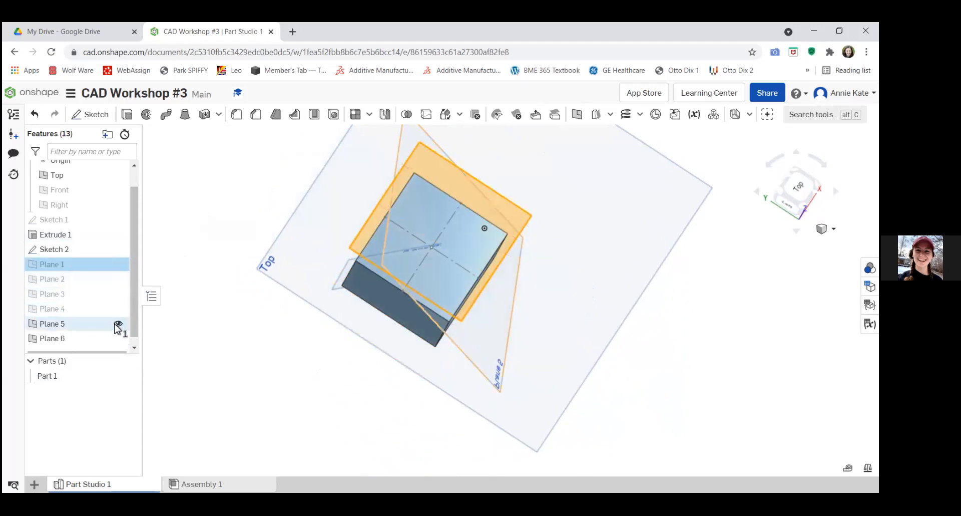
pyautogui.click(118, 323)
pyautogui.moveTo(257, 389); pyautogui.dragTo(360, 274, button='right')
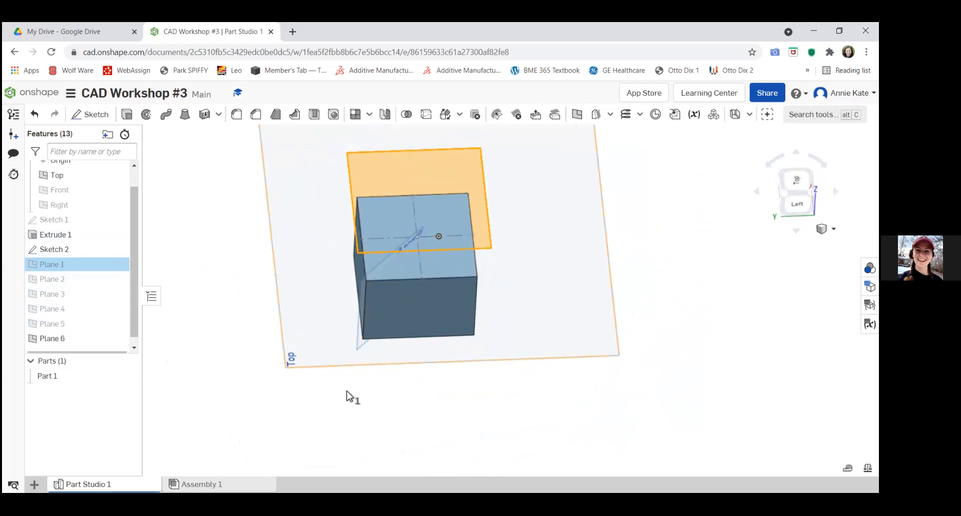
# Create a Mid plane between the block's opposite left and right side faces, removing Plane 1 from the selected entities.
pyautogui.click(577, 115)
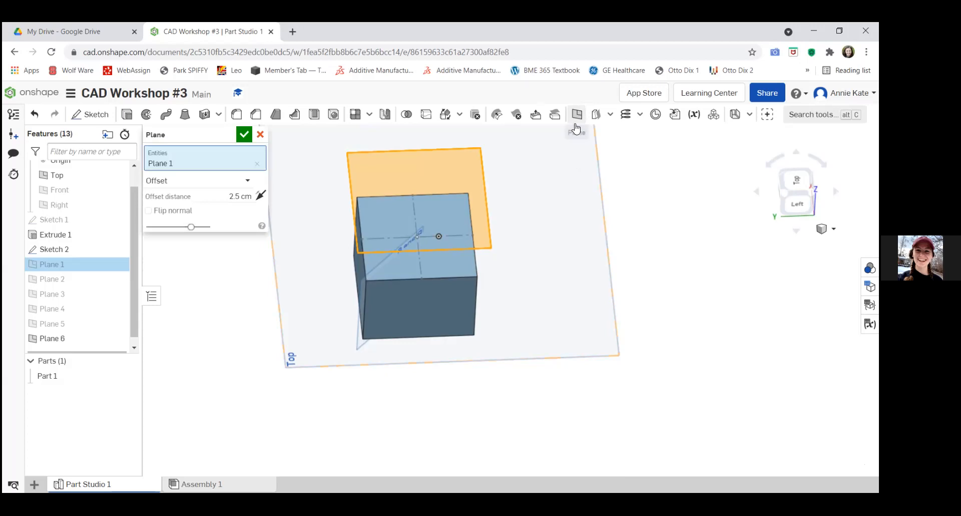
pyautogui.click(233, 182)
pyautogui.click(180, 273)
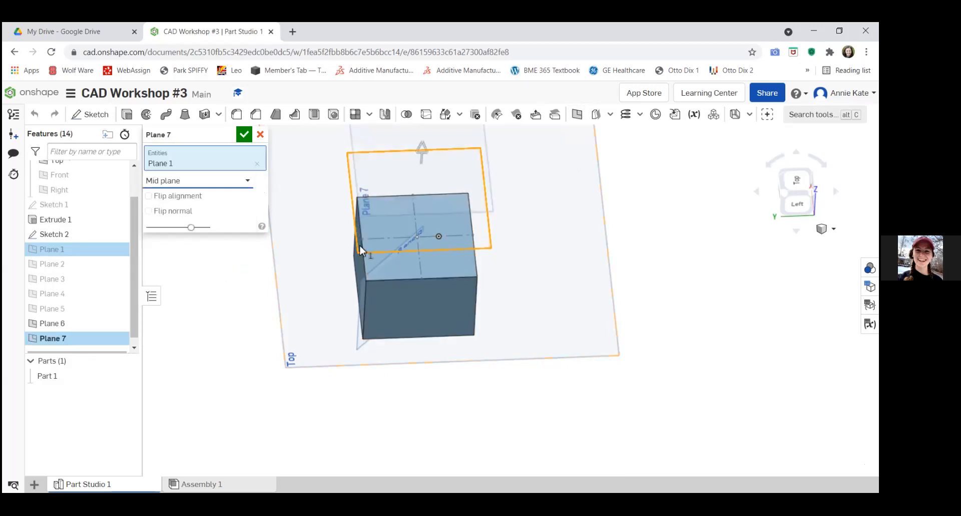
pyautogui.click(418, 301)
pyautogui.moveTo(515, 226); pyautogui.dragTo(423, 181, button='right')
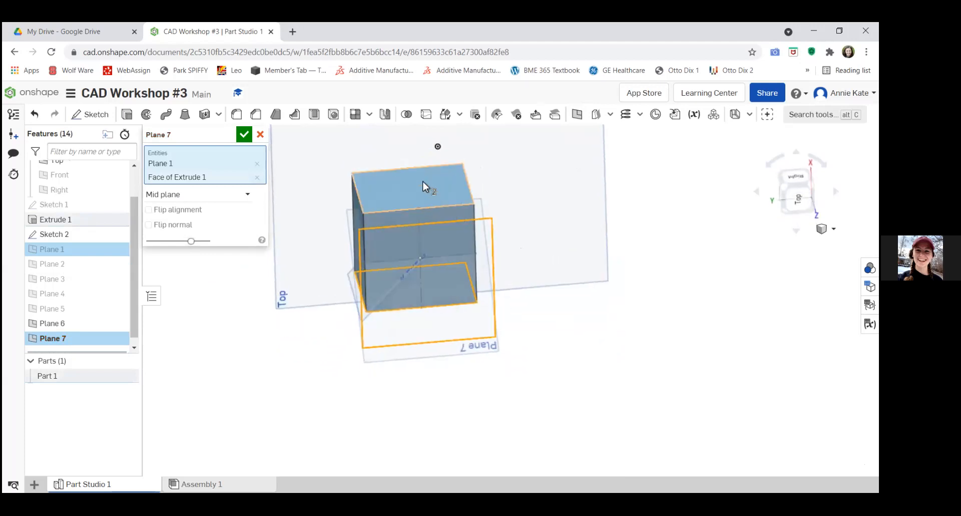
pyautogui.click(422, 181)
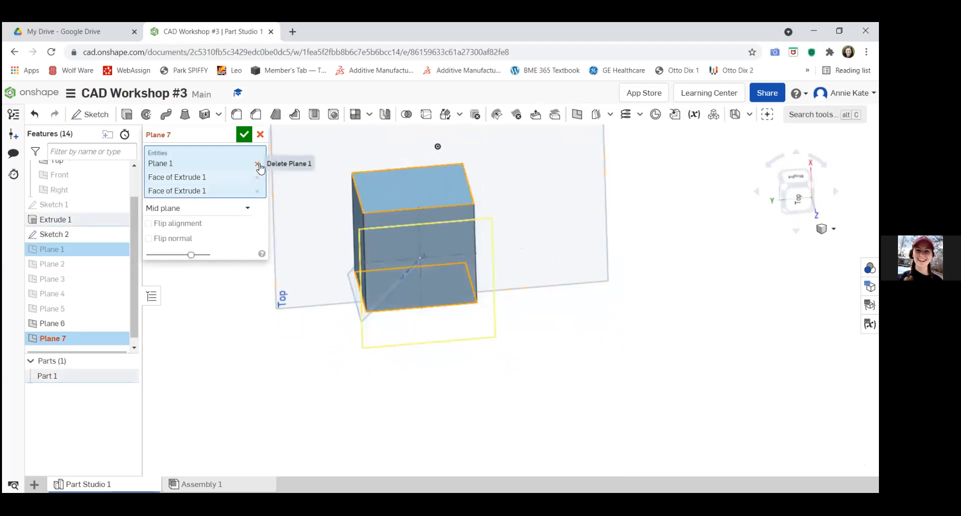
pyautogui.click(257, 165)
pyautogui.moveTo(390, 386); pyautogui.dragTo(346, 280, button='right')
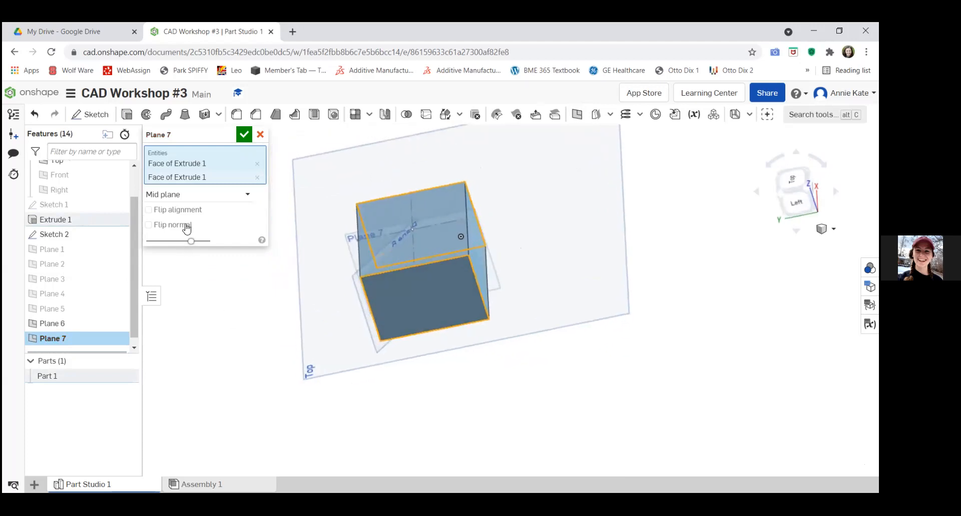
pyautogui.click(243, 135)
# Show Planes 1 to 5 again and view the model from the top.
pyautogui.moveTo(470, 431); pyautogui.dragTo(495, 442, button='right')
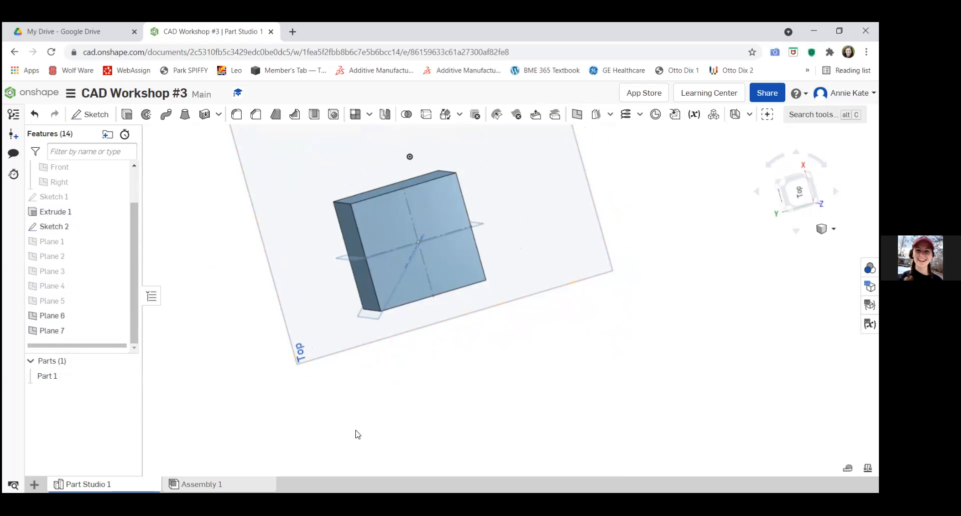
pyautogui.click(118, 300)
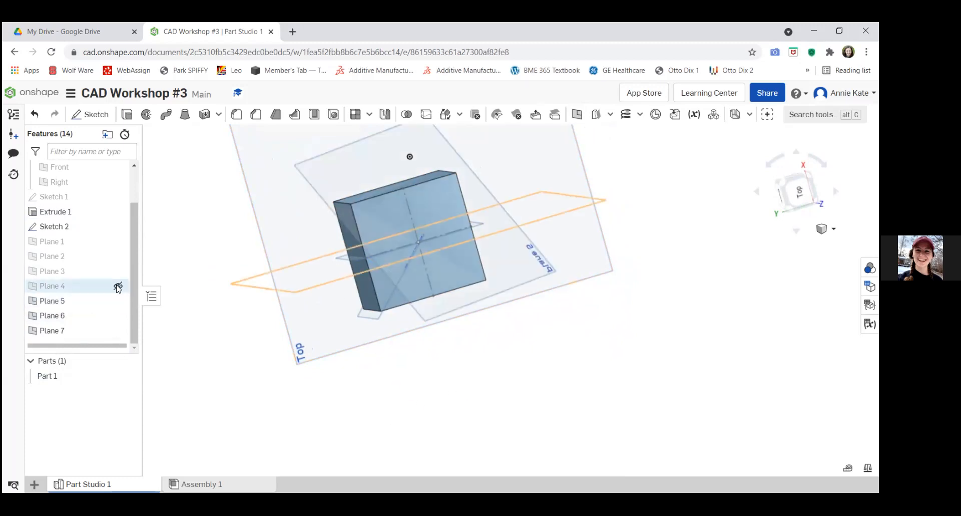
pyautogui.click(118, 285)
pyautogui.click(118, 271)
pyautogui.click(118, 256)
pyautogui.click(118, 241)
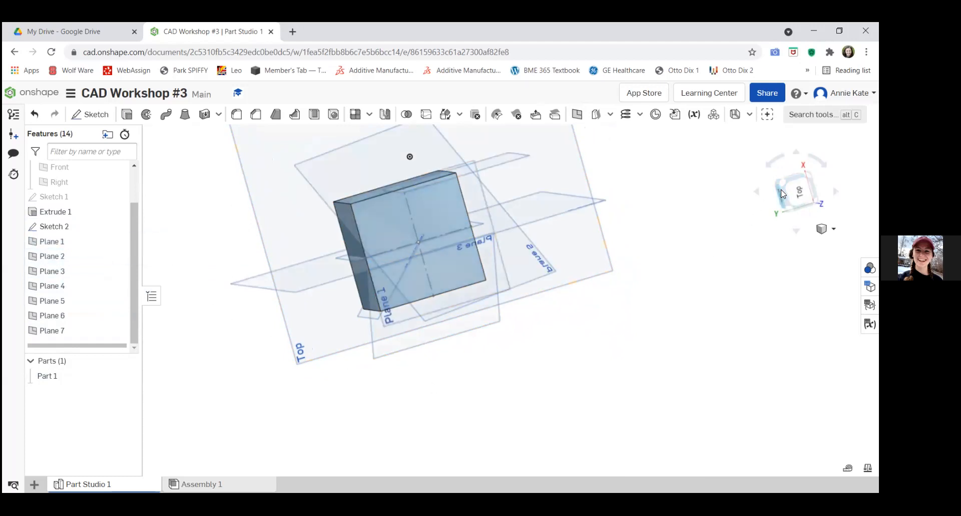
pyautogui.click(798, 191)
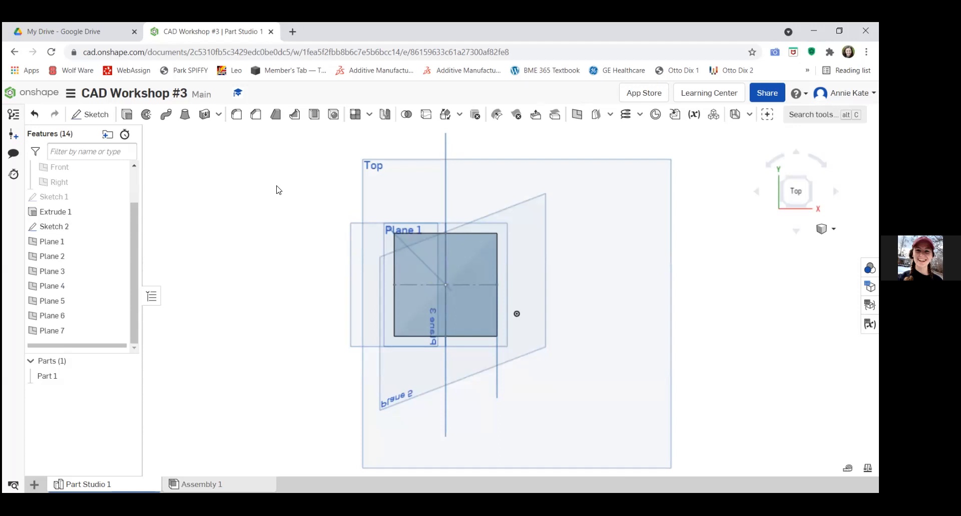
# Hide all the created planes, Plane 1 to Plane 7.
pyautogui.moveTo(313, 236); pyautogui.dragTo(245, 274, button='right')
pyautogui.click(118, 330)
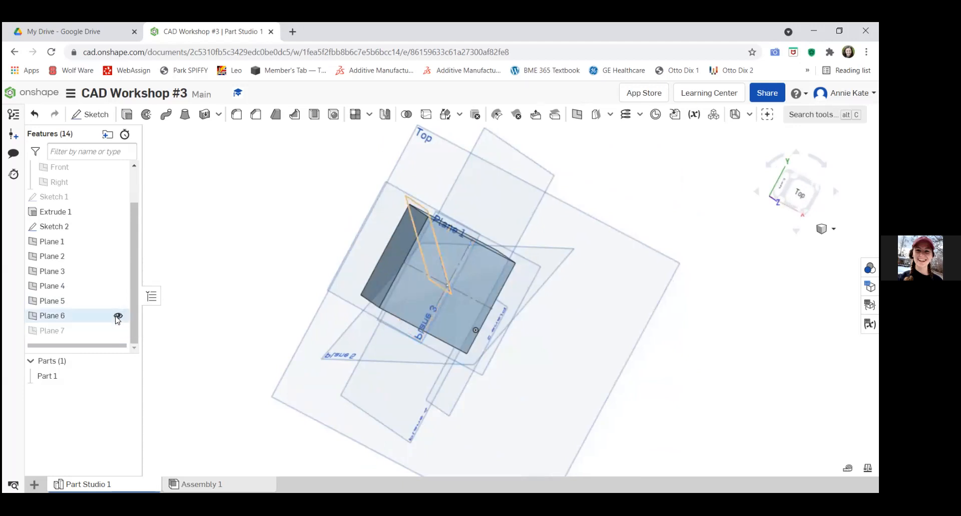
pyautogui.click(119, 316)
pyautogui.click(118, 300)
pyautogui.click(118, 285)
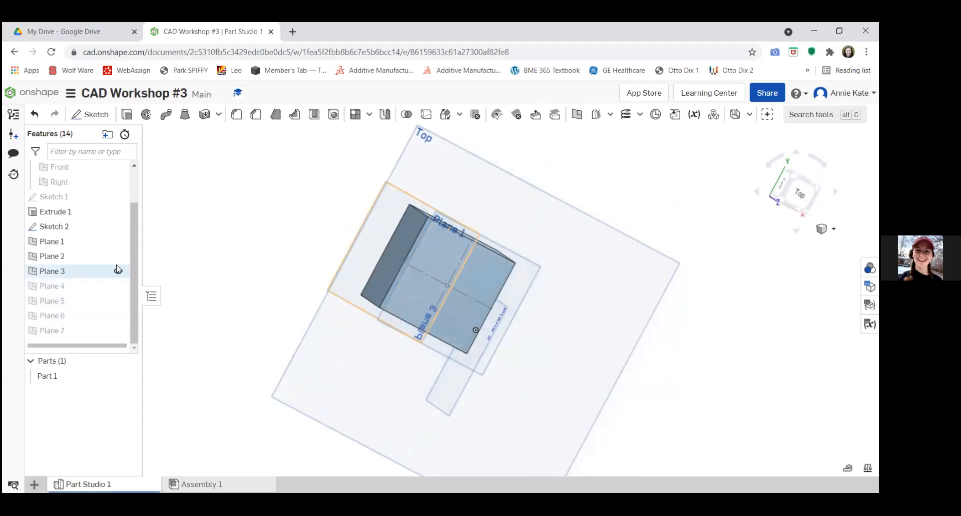
pyautogui.click(119, 271)
pyautogui.click(118, 256)
pyautogui.click(118, 242)
# Try to create a Point normal plane from the block's front face and the center point of its top face.
pyautogui.moveTo(249, 261); pyautogui.dragTo(508, 126, button='right')
pyautogui.click(578, 119)
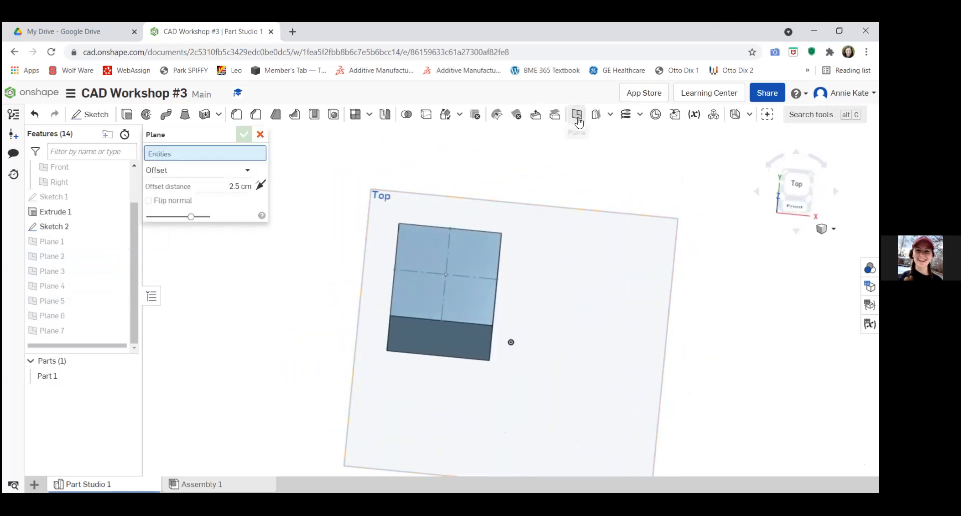
pyautogui.click(245, 171)
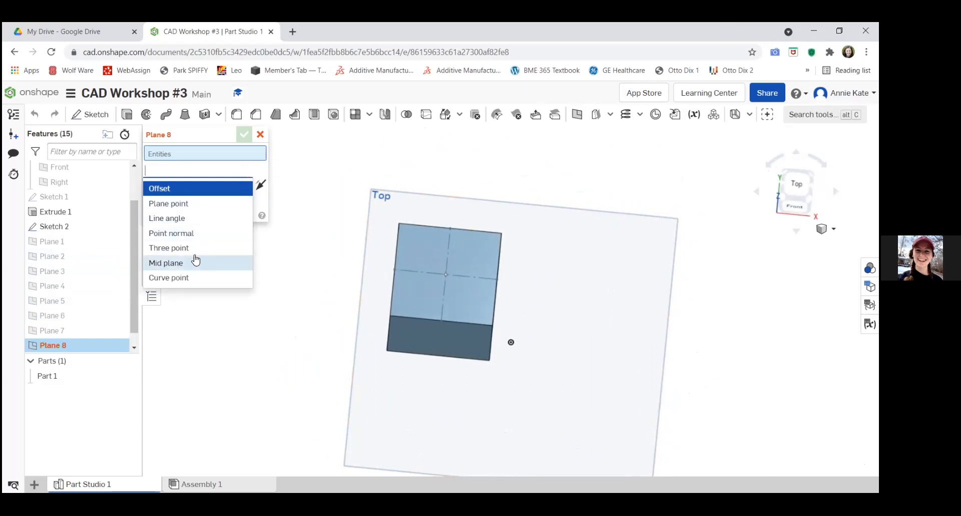
pyautogui.click(196, 234)
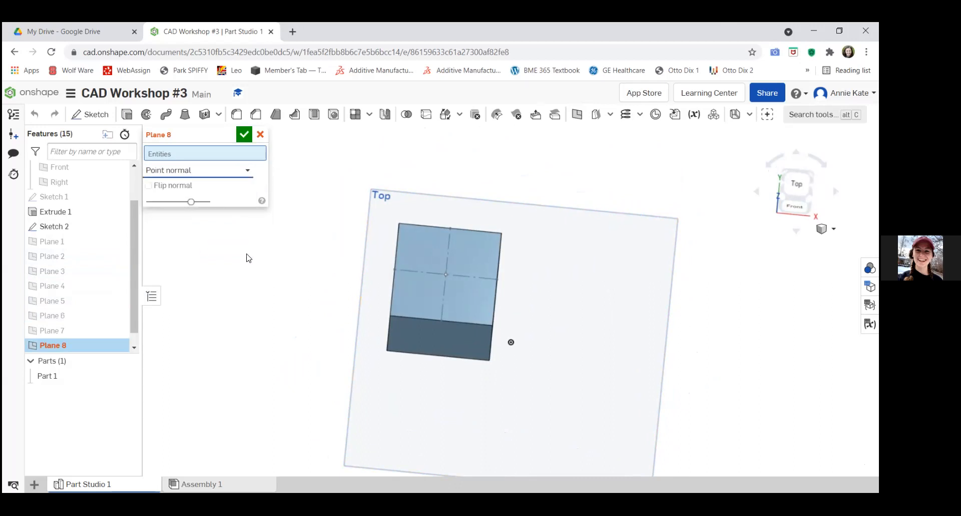
pyautogui.click(442, 341)
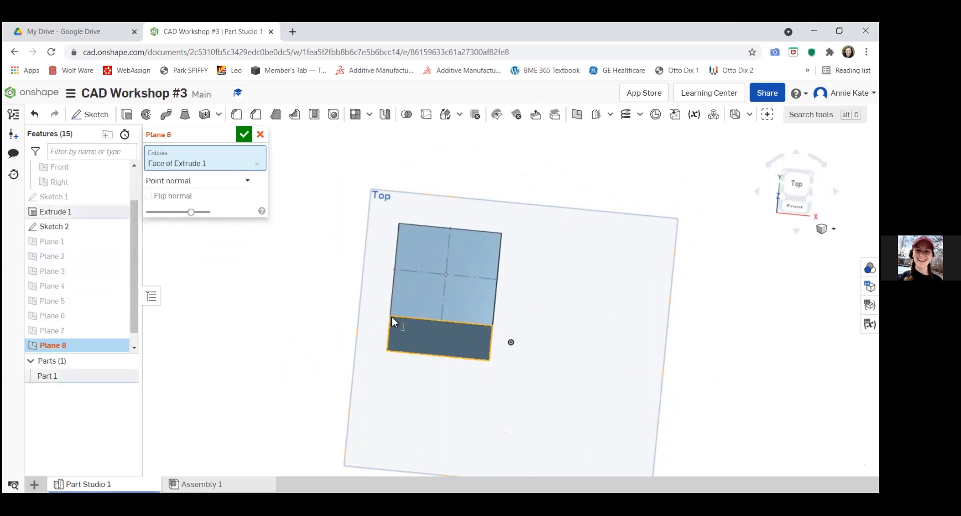
pyautogui.click(443, 273)
pyautogui.click(244, 134)
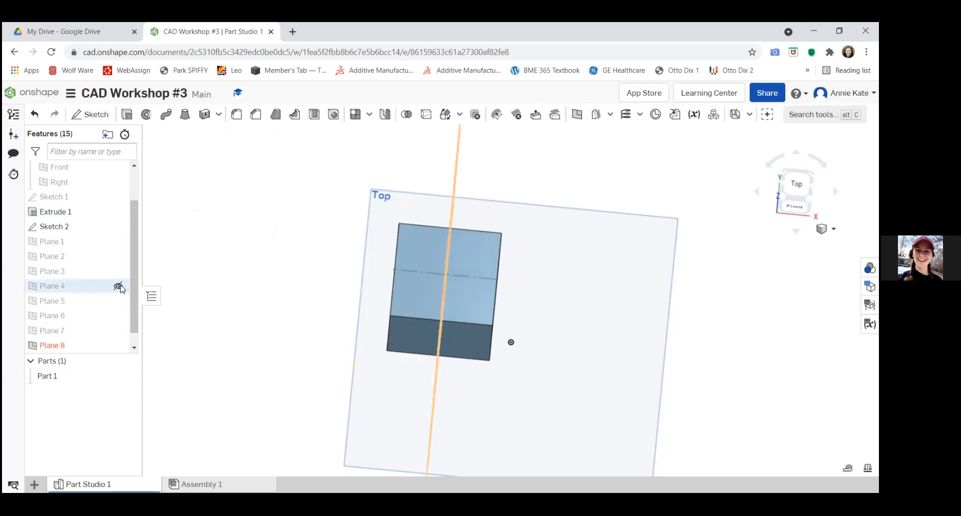
pyautogui.scroll(-1, 98, 241)
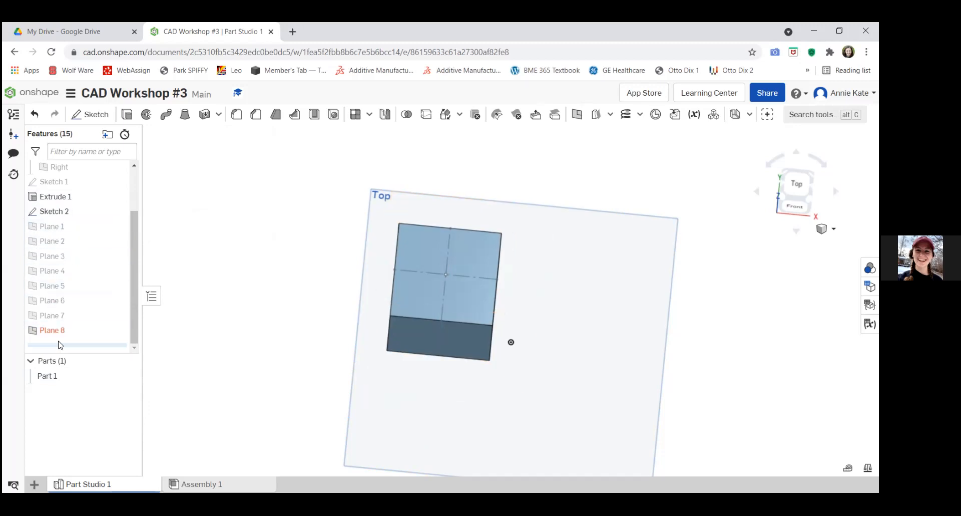
pyautogui.moveTo(78, 332)
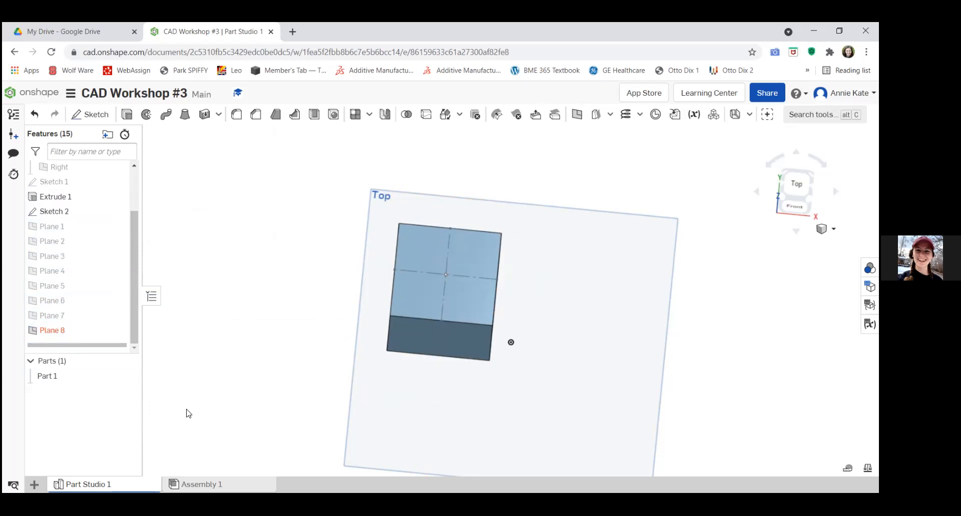
pyautogui.rightClick(69, 334)
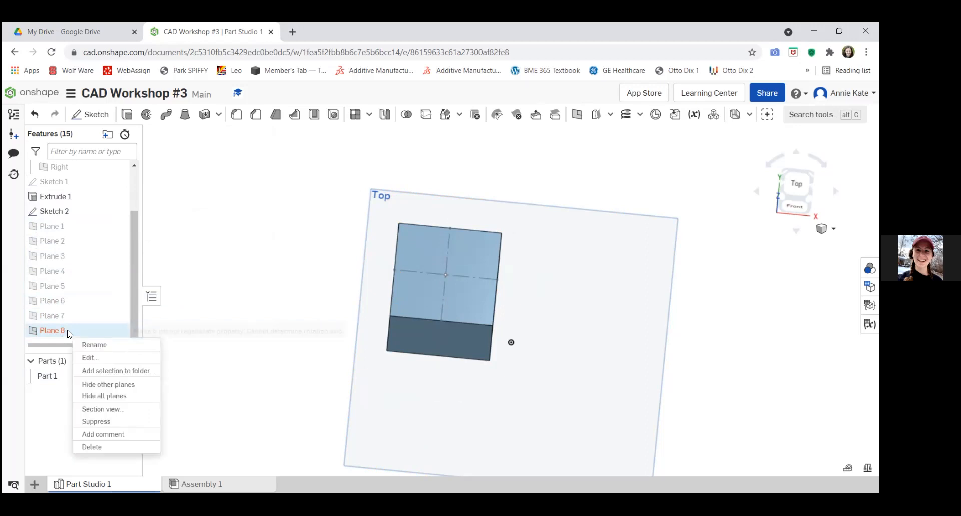
pyautogui.click(89, 354)
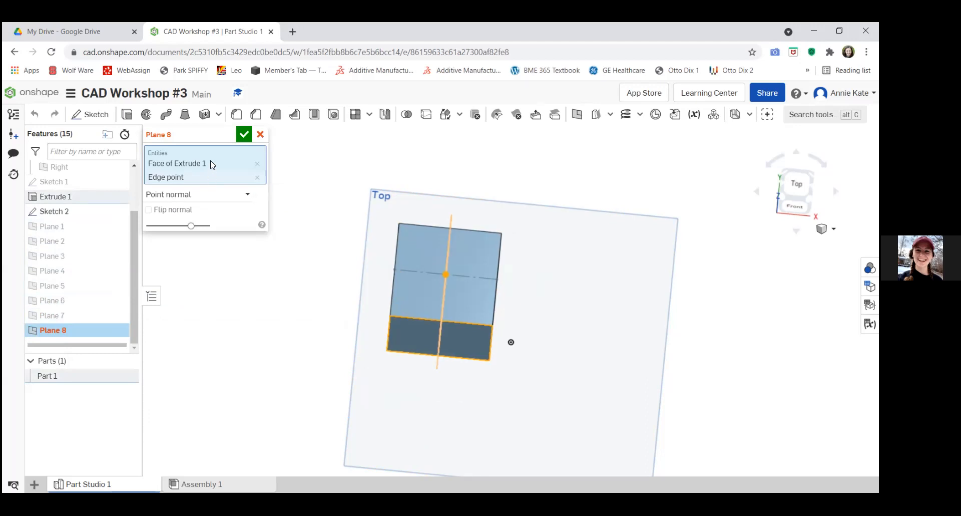
pyautogui.click(257, 165)
pyautogui.click(256, 163)
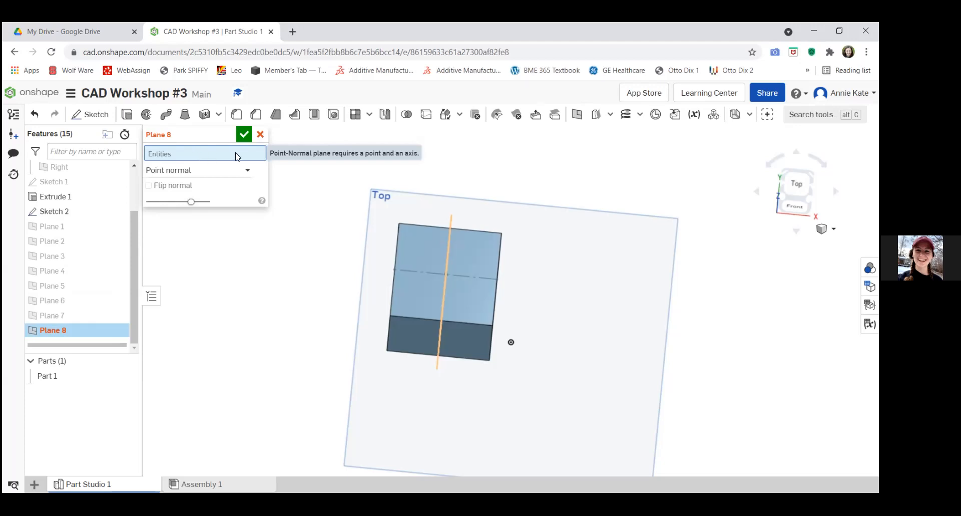
pyautogui.click(261, 134)
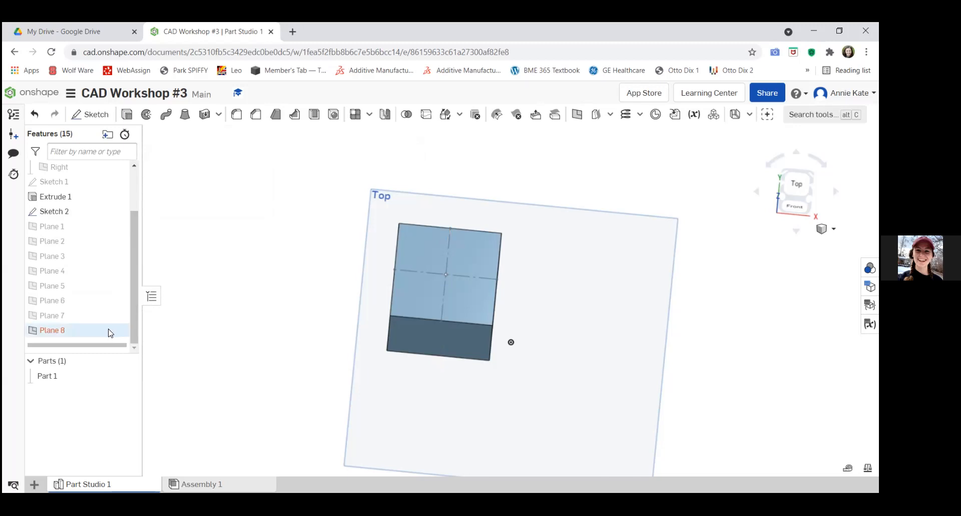
# Delete Plane 8, the Point normal plane, from the feature list.
pyautogui.rightClick(59, 334)
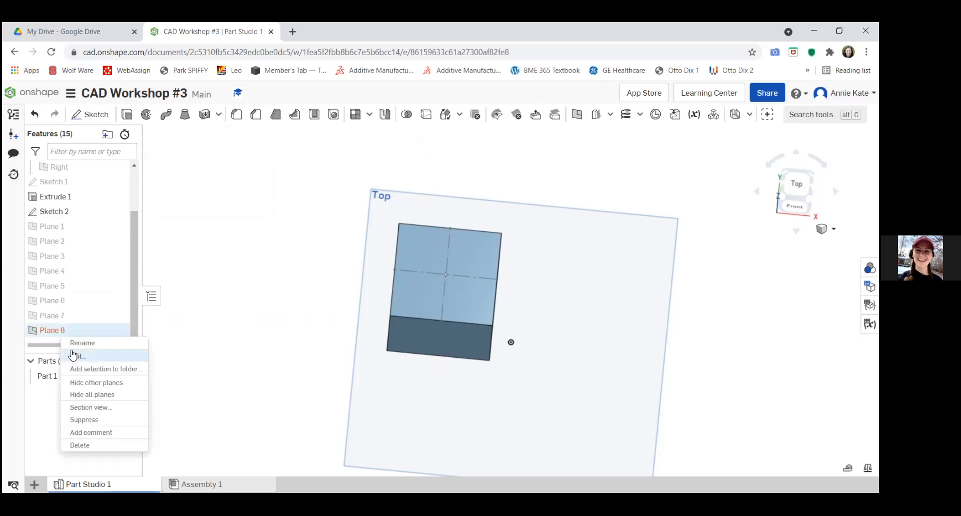
pyautogui.click(76, 445)
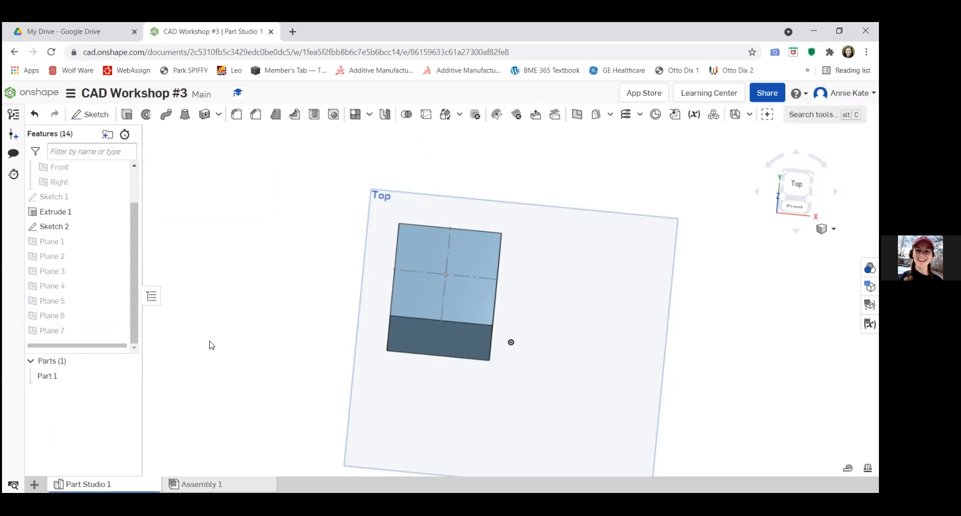
# Show Plane 6, the plane running diagonally through the block, and check its position from several angles.
pyautogui.click(117, 332)
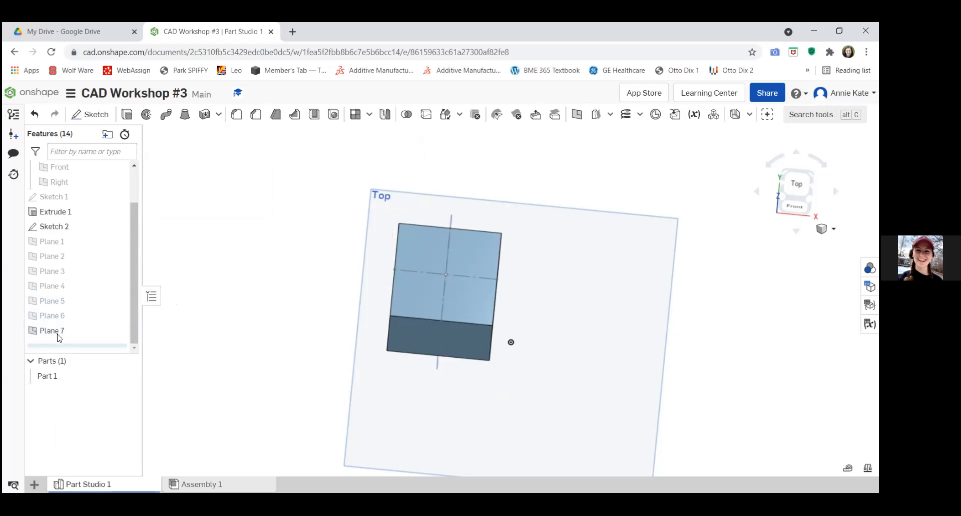
pyautogui.click(117, 333)
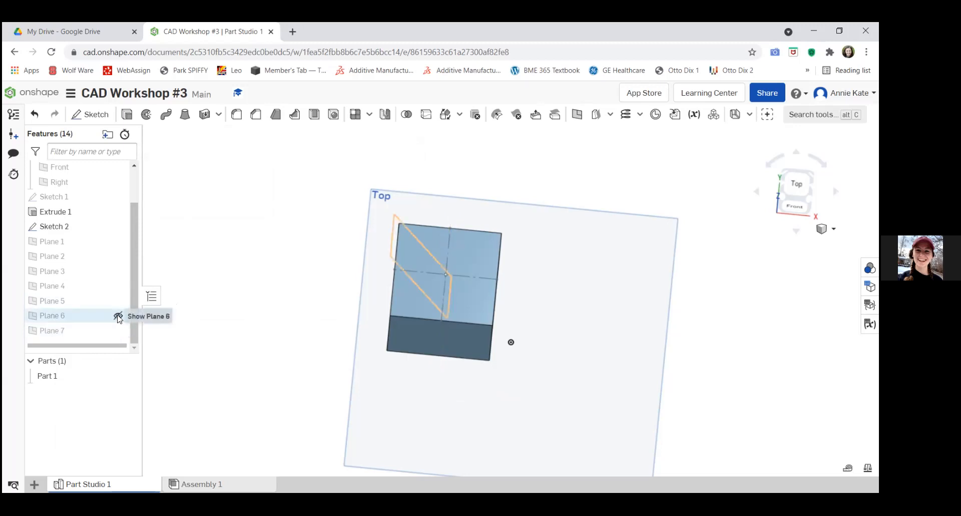
pyautogui.click(118, 316)
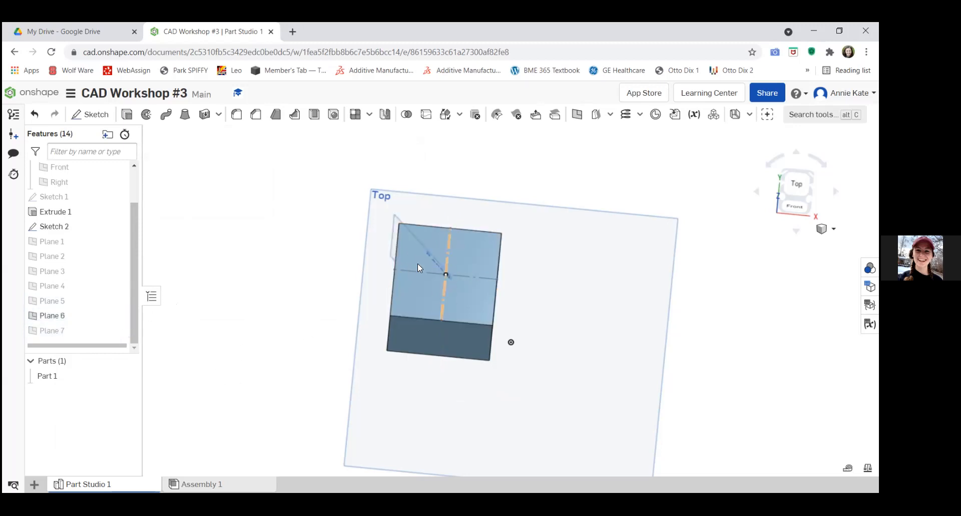
pyautogui.moveTo(283, 344); pyautogui.dragTo(376, 237, button='right')
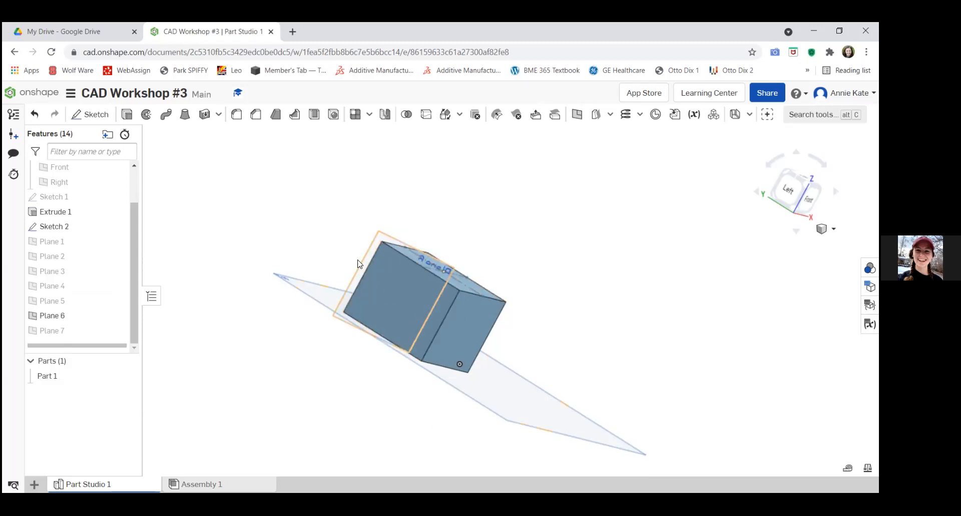
pyautogui.moveTo(250, 347); pyautogui.dragTo(205, 373, button='right')
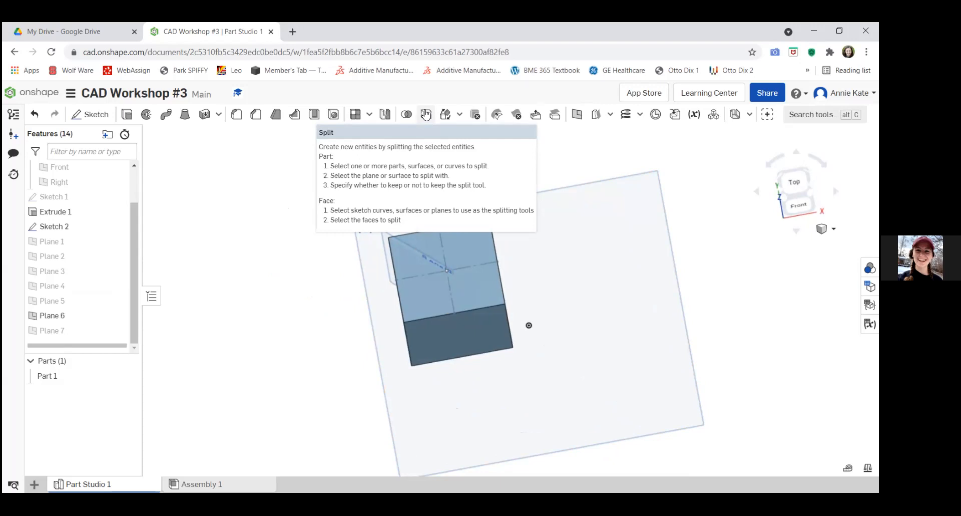
# Split Part 1 into two halves along Plane 6, with the Keep tools option on.
pyautogui.click(426, 115)
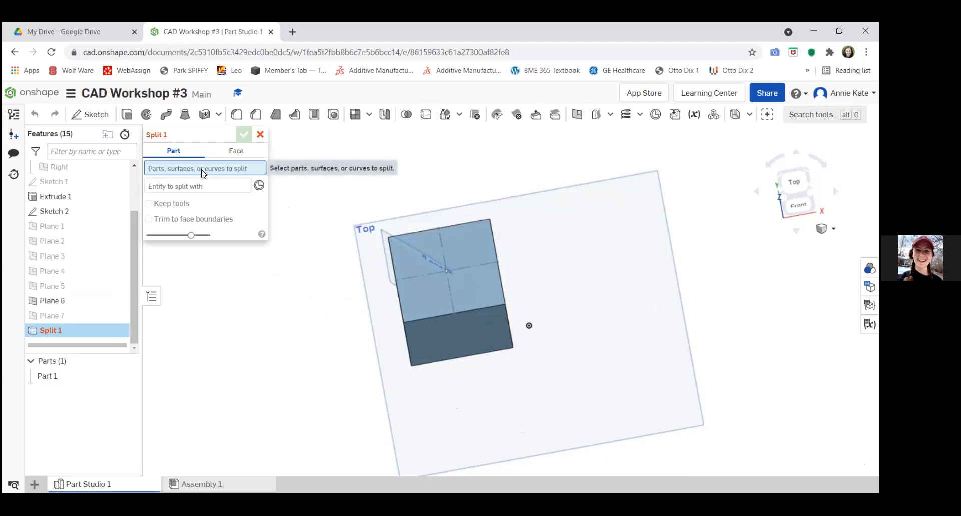
pyautogui.click(470, 266)
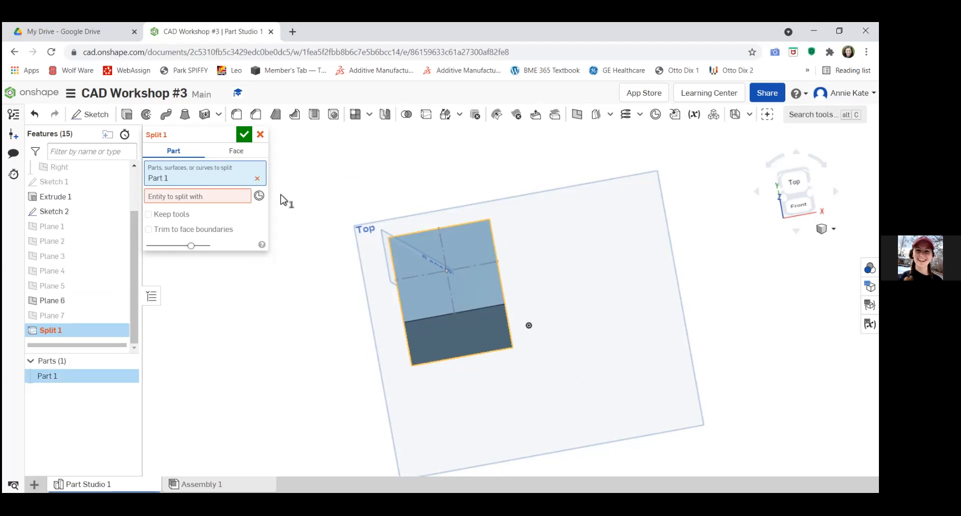
pyautogui.click(207, 197)
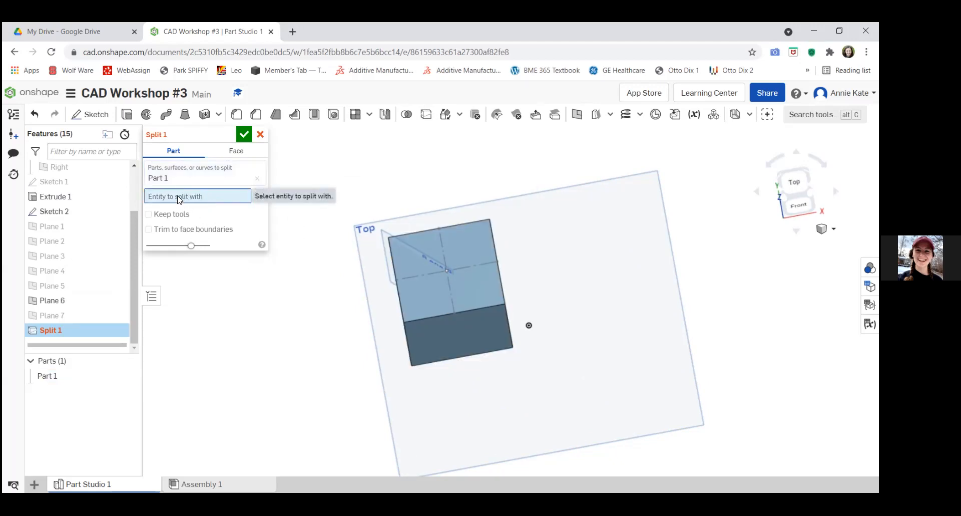
pyautogui.click(388, 237)
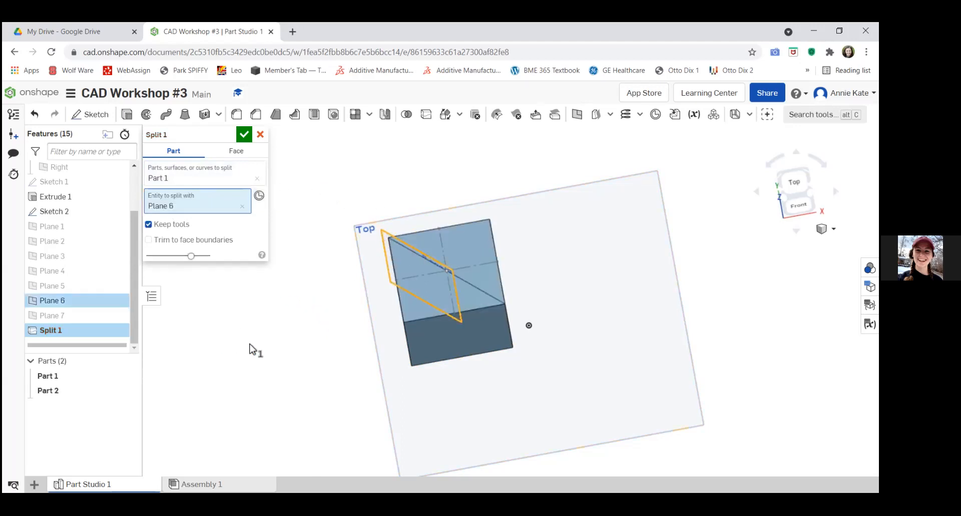
pyautogui.click(244, 135)
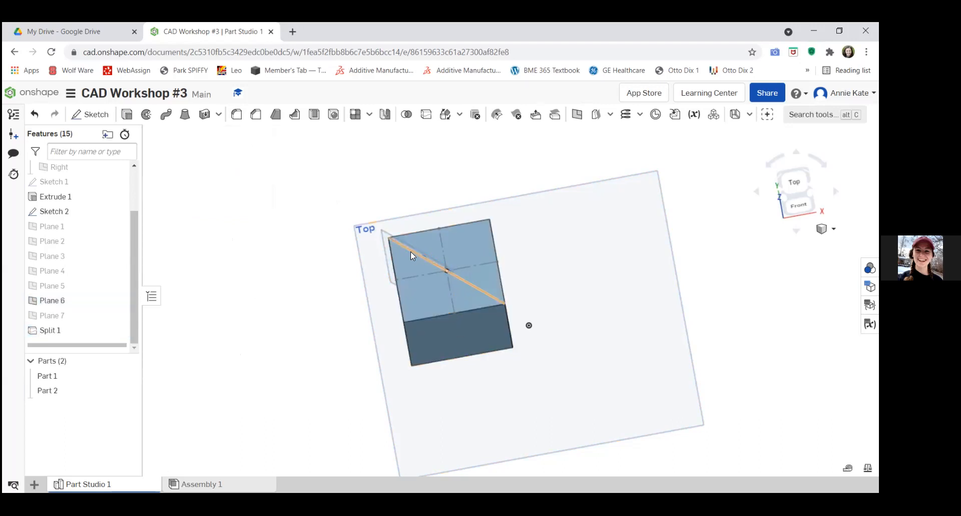
# Hide Plane 6 so only the split block and its top-face construction lines are displayed.
pyautogui.moveTo(607, 262); pyautogui.dragTo(626, 325, button='right')
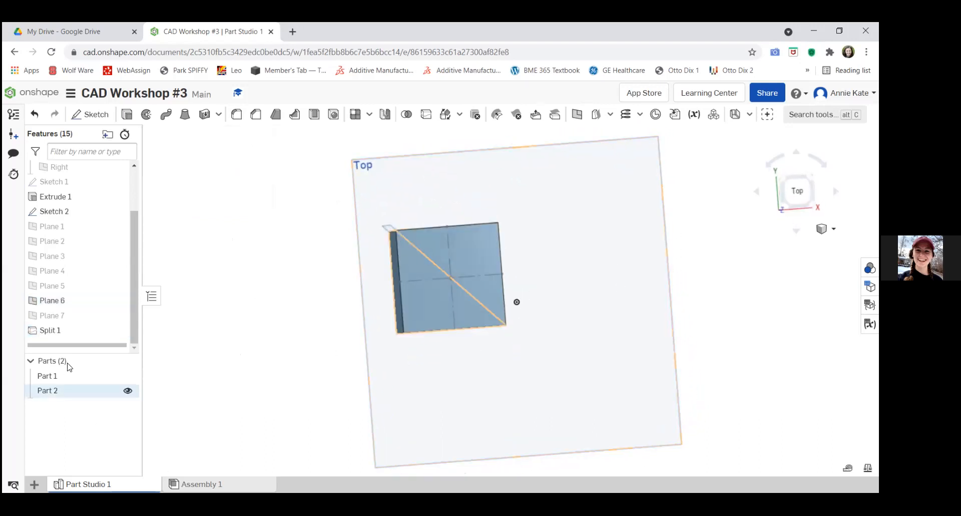
pyautogui.click(122, 300)
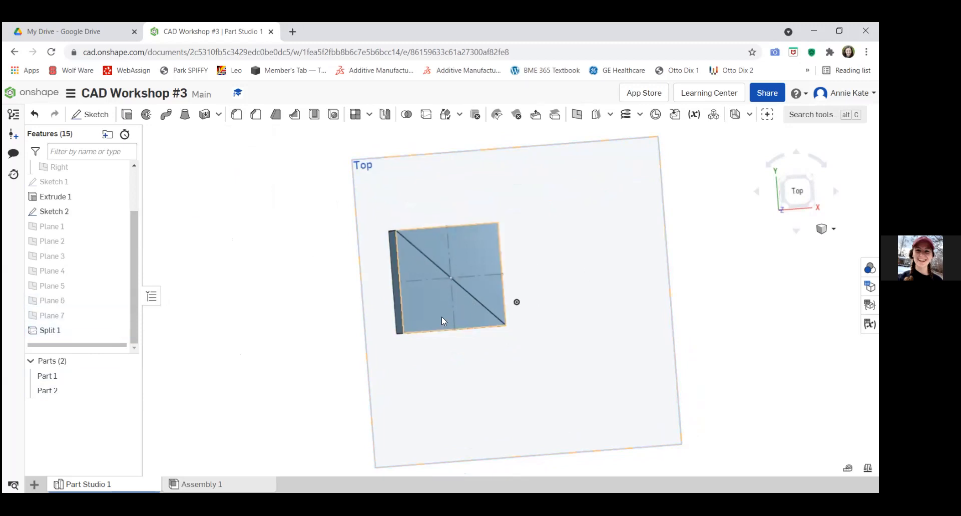
pyautogui.moveTo(627, 307); pyautogui.dragTo(605, 314, button='right')
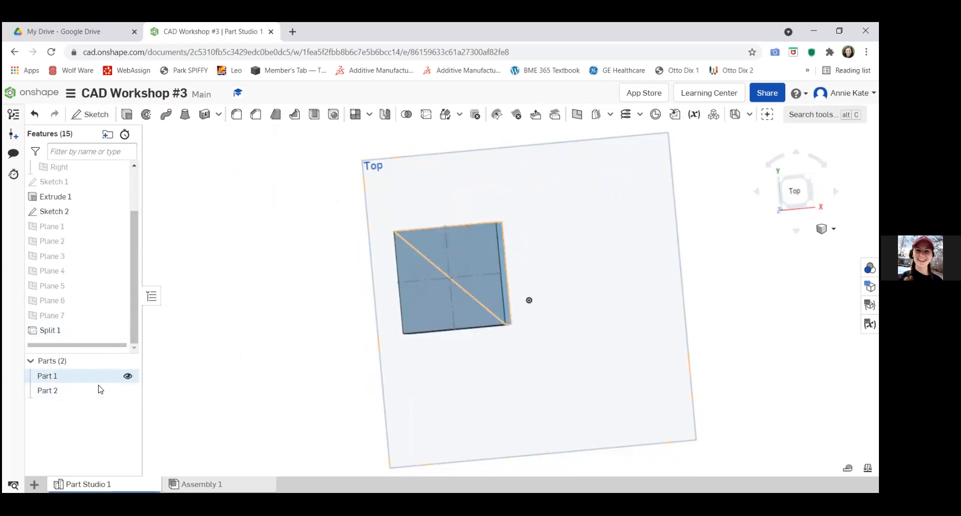
# Examine the two split halves by hiding and showing Part 1 and Part 2 in turn.
pyautogui.click(129, 377)
pyautogui.moveTo(288, 401); pyautogui.dragTo(74, 423, button='right')
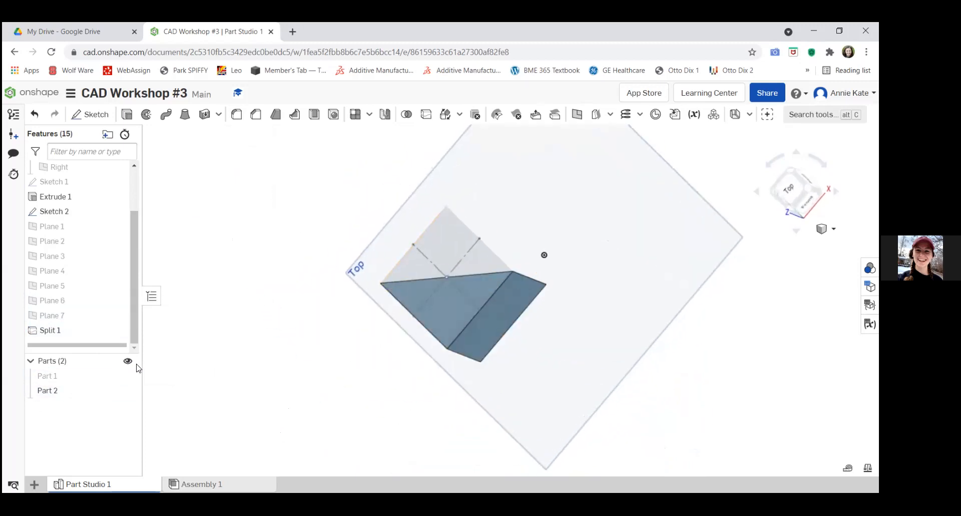
pyautogui.click(128, 376)
pyautogui.click(128, 390)
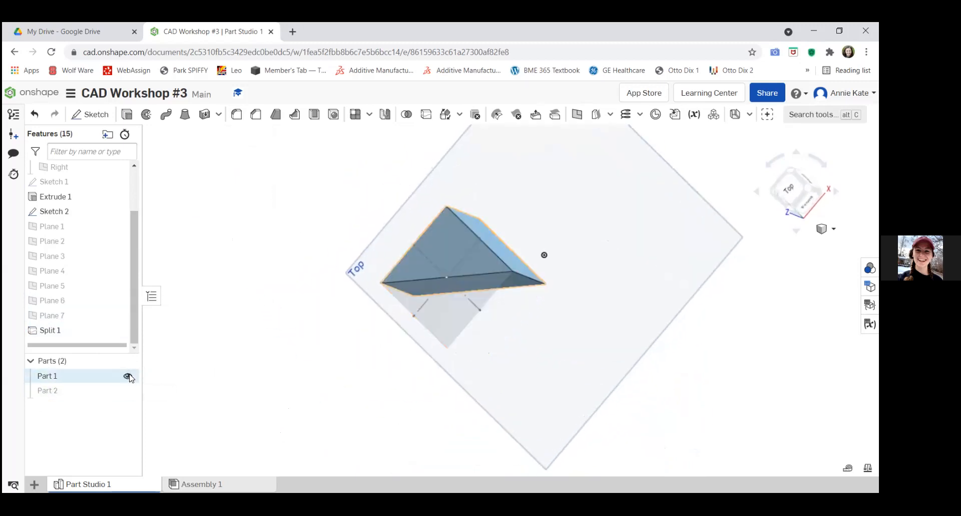
pyautogui.click(128, 375)
pyautogui.click(128, 390)
pyautogui.click(129, 375)
pyautogui.moveTo(240, 327); pyautogui.dragTo(266, 344, button='right')
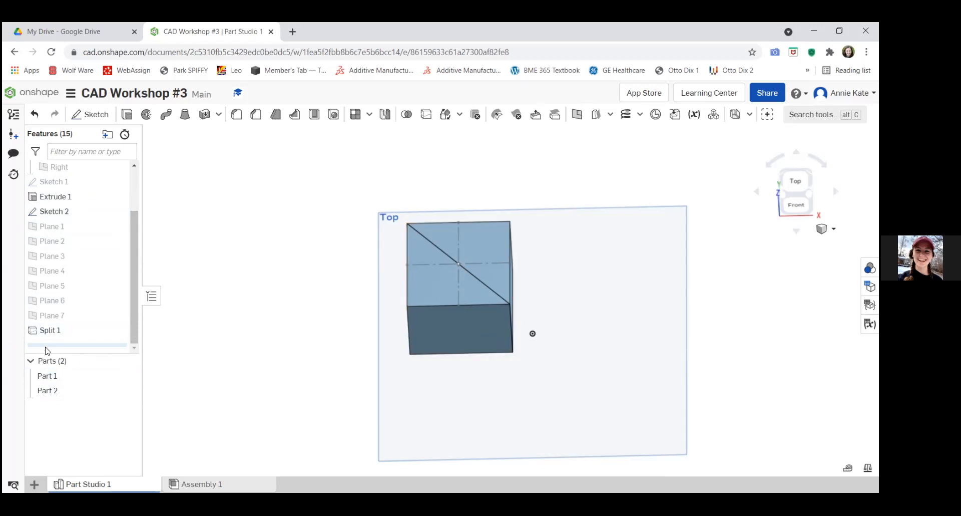
# Roll the feature history back before Split 1 and forward again, and delete Split 1.
pyautogui.moveTo(45, 345); pyautogui.dragTo(45, 330)
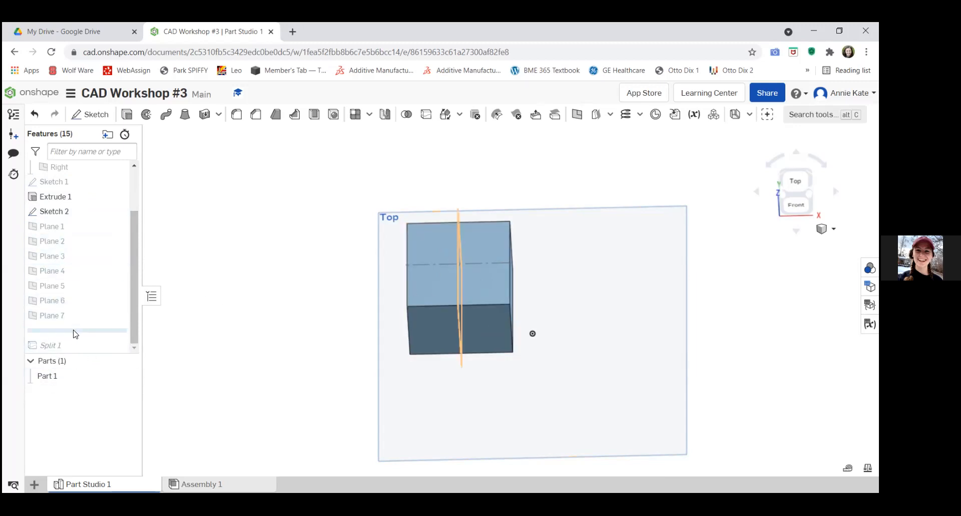
pyautogui.moveTo(74, 331); pyautogui.dragTo(70, 349)
pyautogui.rightClick(61, 334)
pyautogui.click(99, 435)
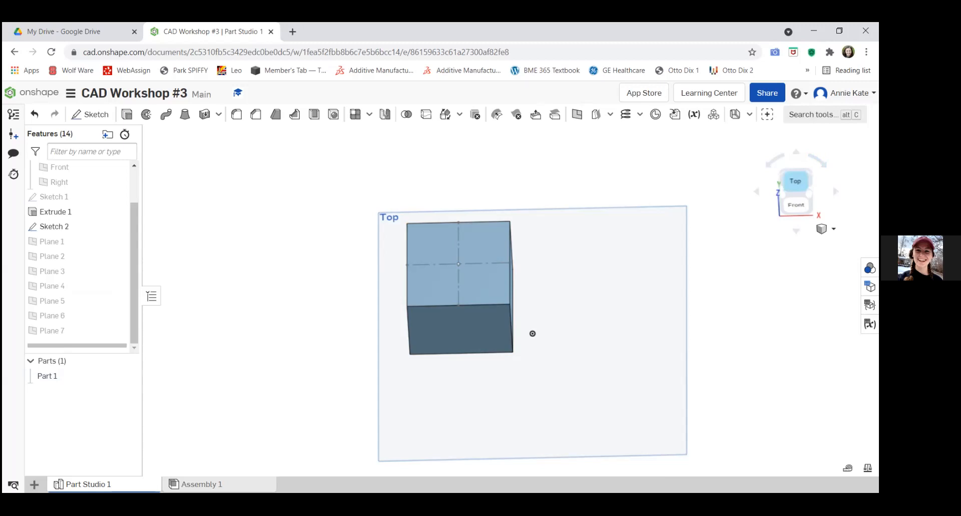
# Sketch a vertical construction line about 11 cm long through the origin on the Top plane, just beside the block.
pyautogui.click(795, 181)
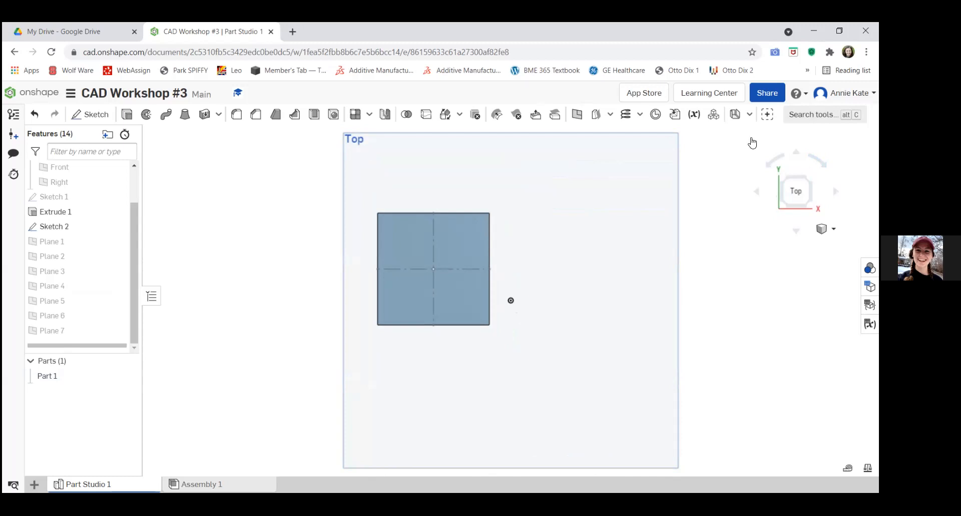
pyautogui.click(90, 115)
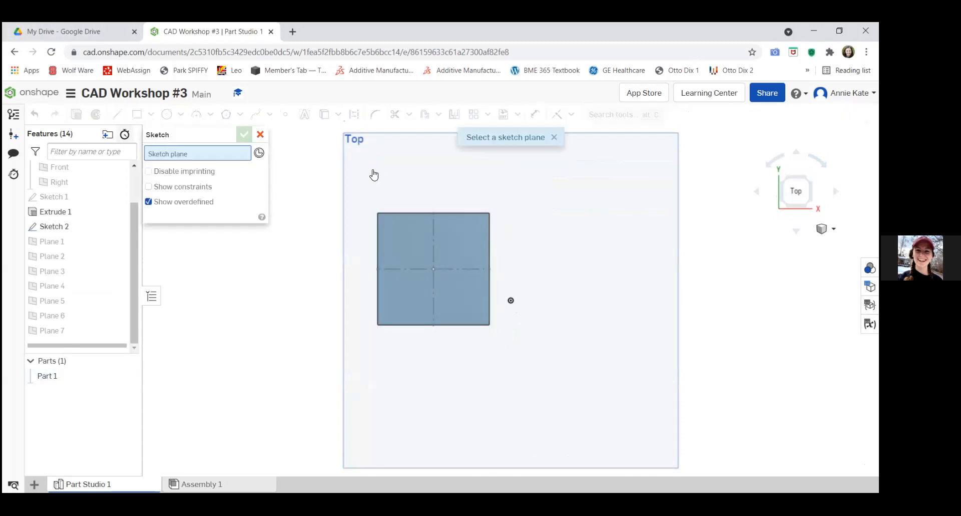
pyautogui.click(398, 175)
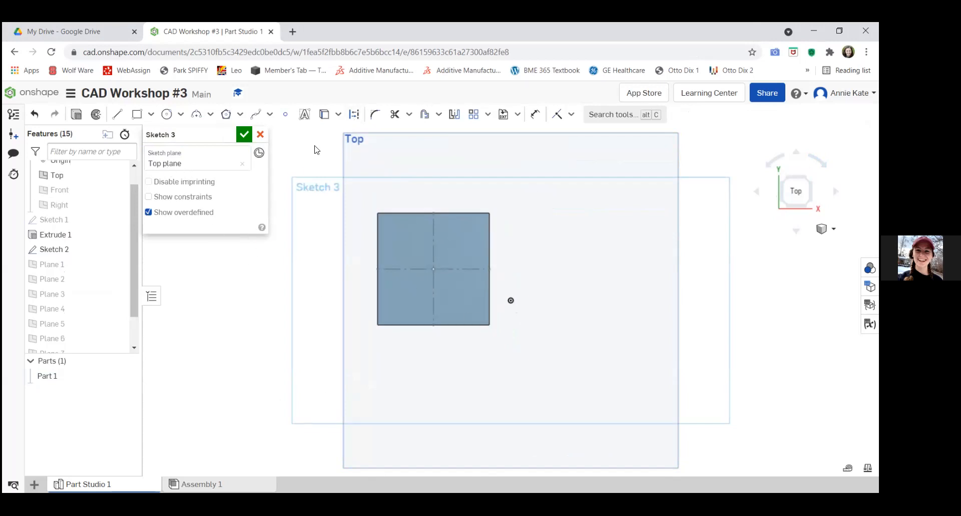
pyautogui.click(350, 119)
pyautogui.click(118, 115)
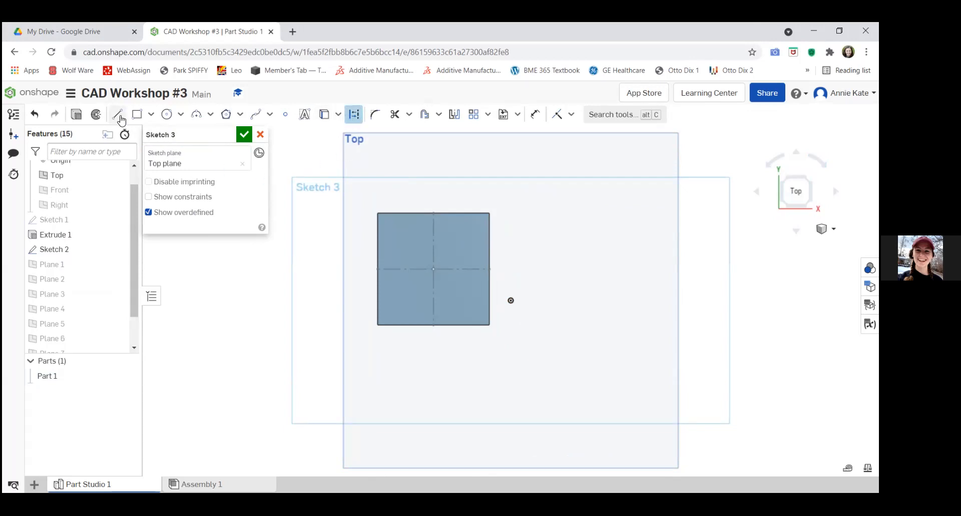
pyautogui.click(509, 187)
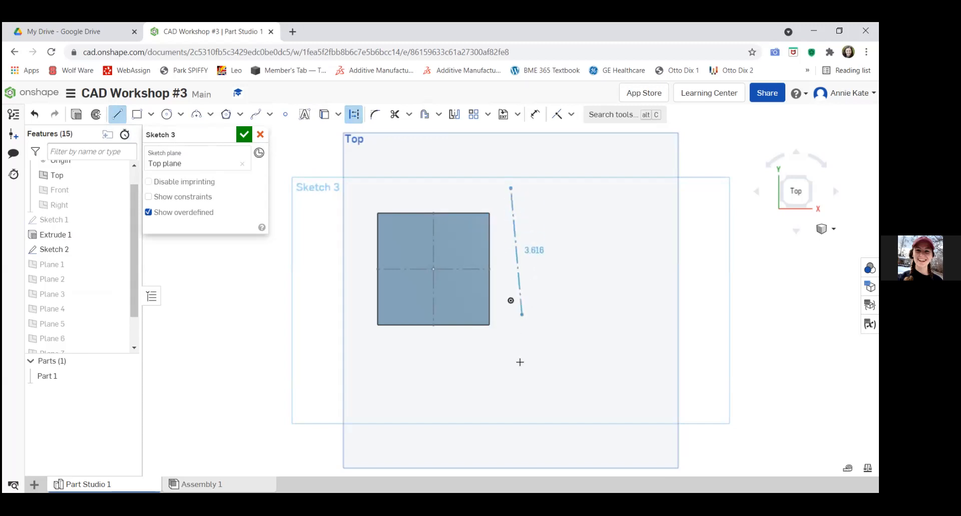
pyautogui.click(509, 429)
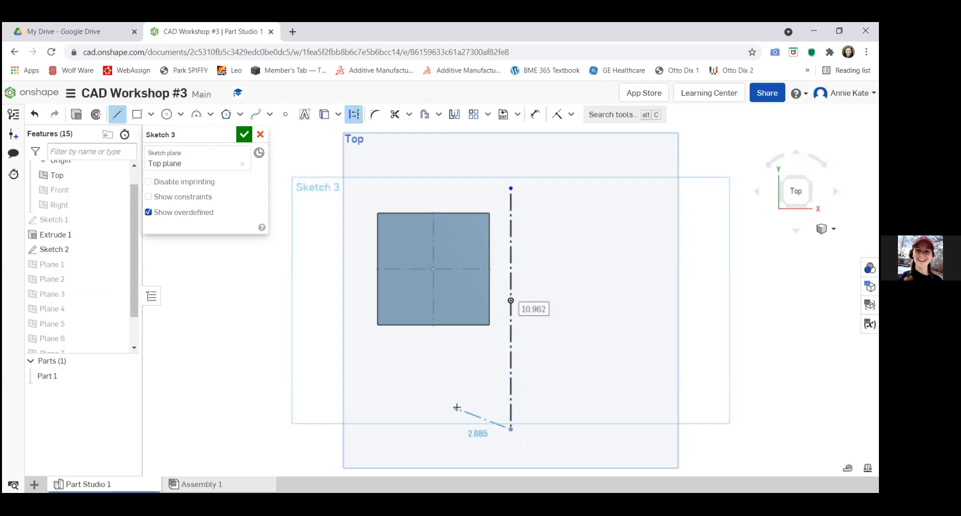
pyautogui.press('Escape')
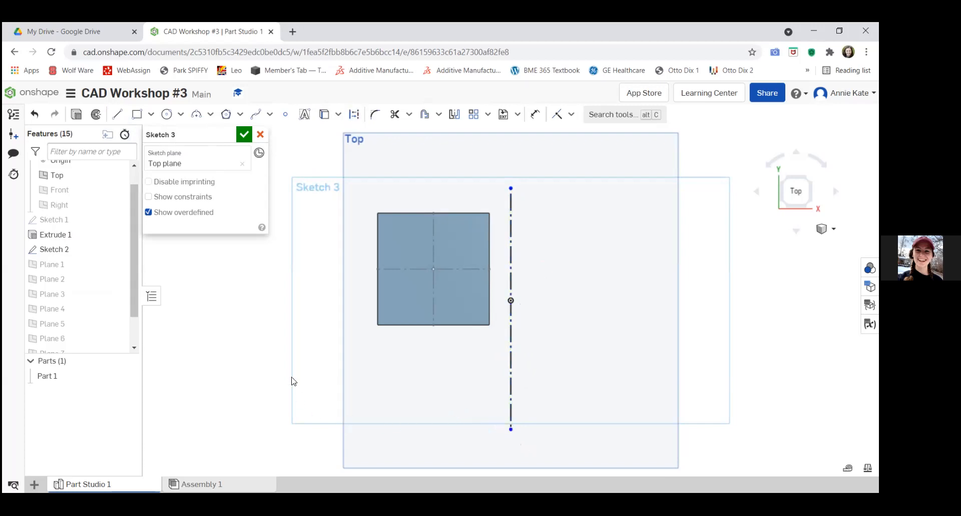
pyautogui.click(244, 135)
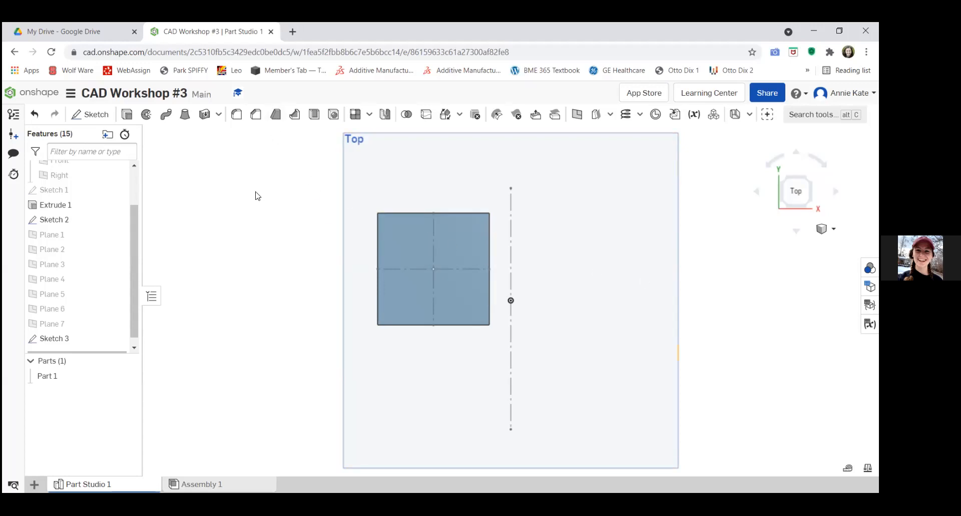
# Mirror Part 1 across the Right plane as a new part, and hide the Right plane.
pyautogui.click(385, 121)
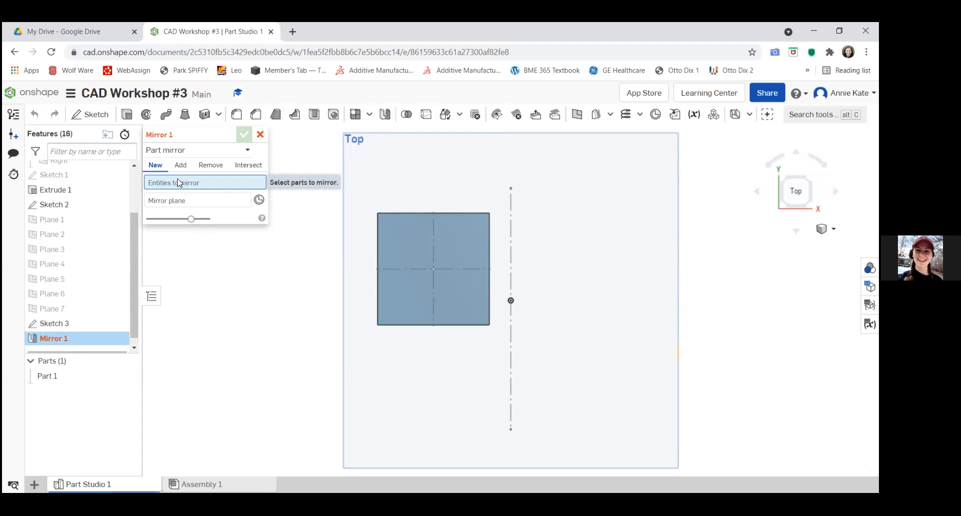
pyautogui.click(414, 246)
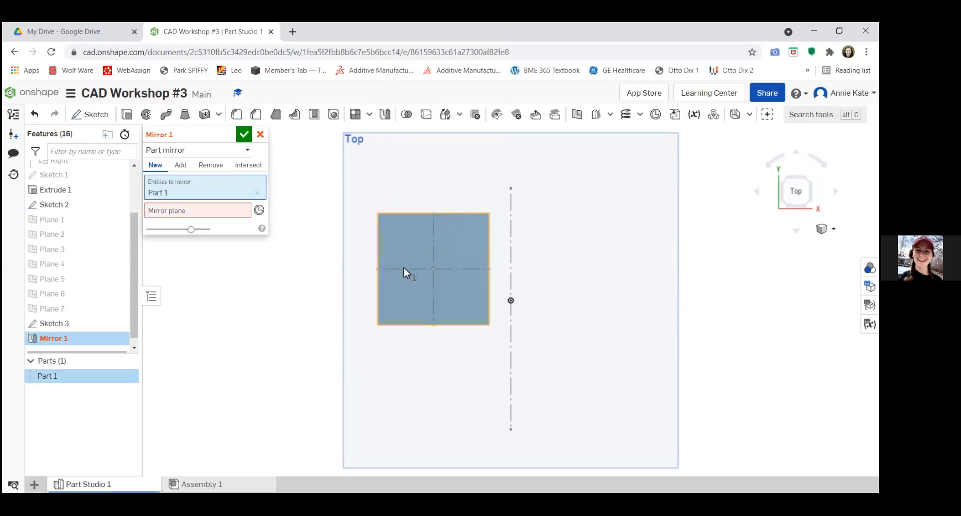
pyautogui.click(215, 214)
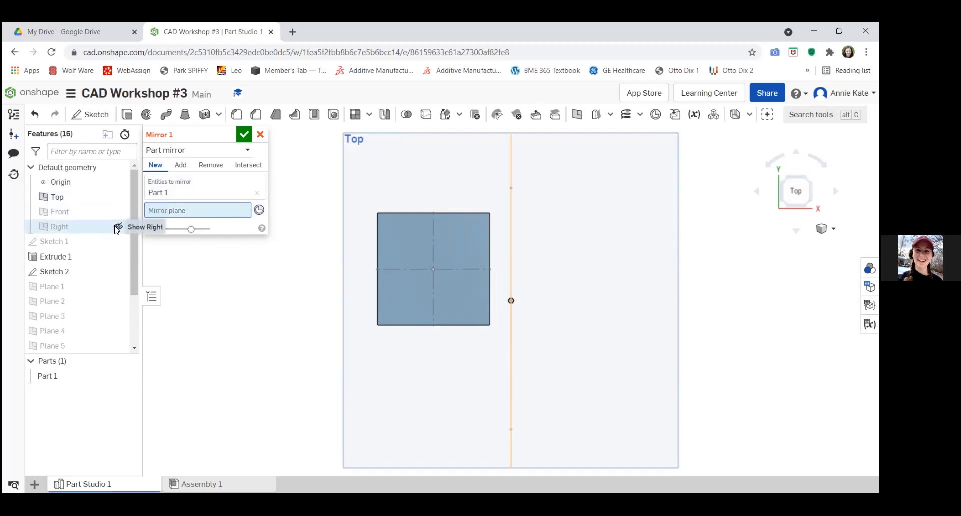
pyautogui.click(118, 227)
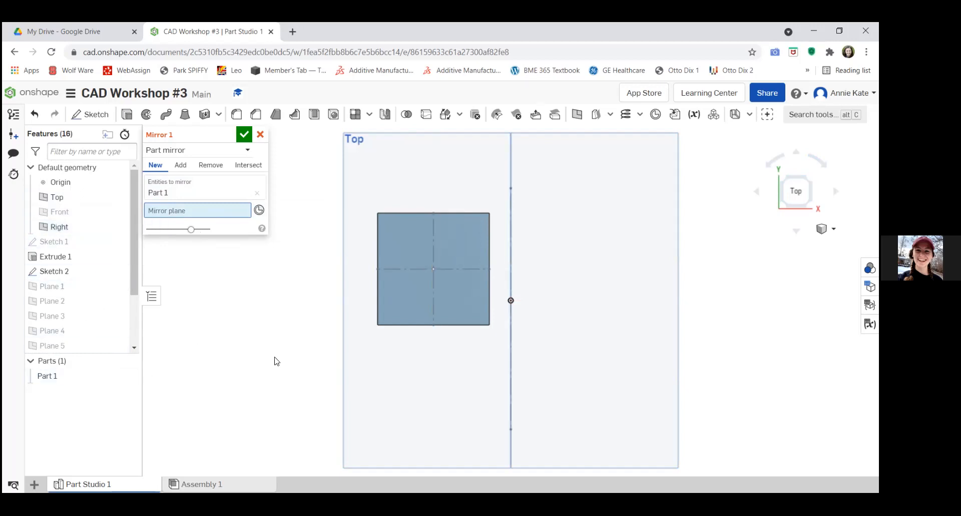
pyautogui.moveTo(290, 388)
pyautogui.mouseDown(button='right')
pyautogui.moveTo(275, 359)
pyautogui.moveTo(289, 329)
pyautogui.moveTo(285, 304)
pyautogui.moveTo(272, 292)
pyautogui.moveTo(283, 327)
pyautogui.moveTo(313, 318)
pyautogui.moveTo(278, 369)
pyautogui.moveTo(292, 382)
pyautogui.moveTo(282, 376)
pyautogui.mouseUp(button='right')
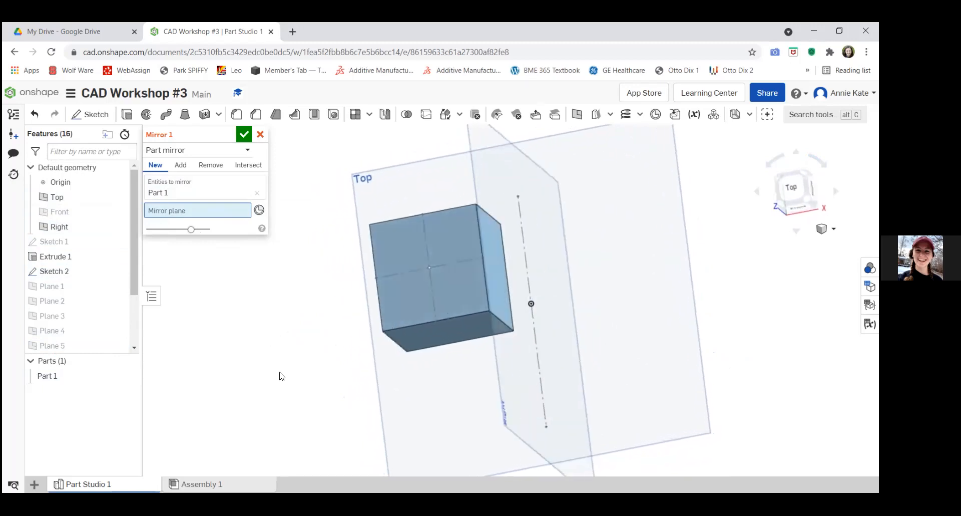
pyautogui.click(488, 188)
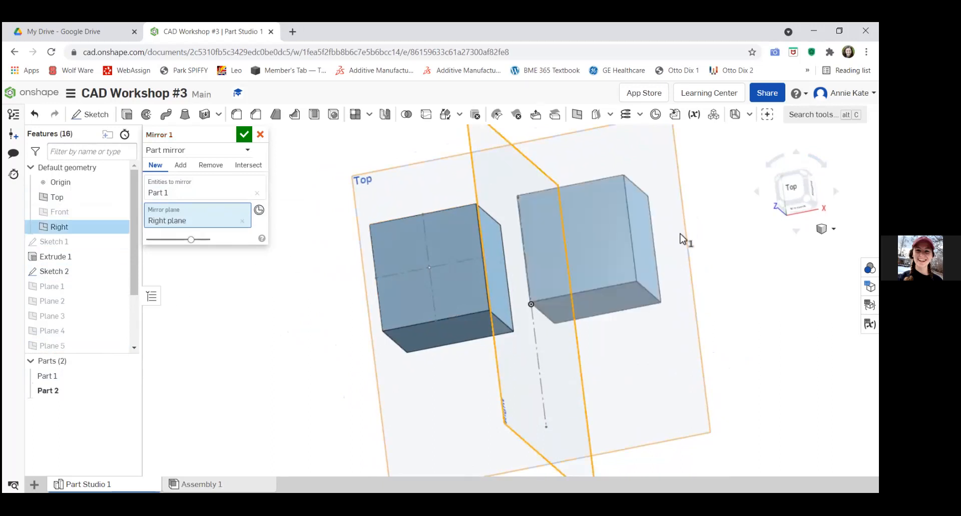
pyautogui.moveTo(755, 310); pyautogui.dragTo(781, 321, button='right')
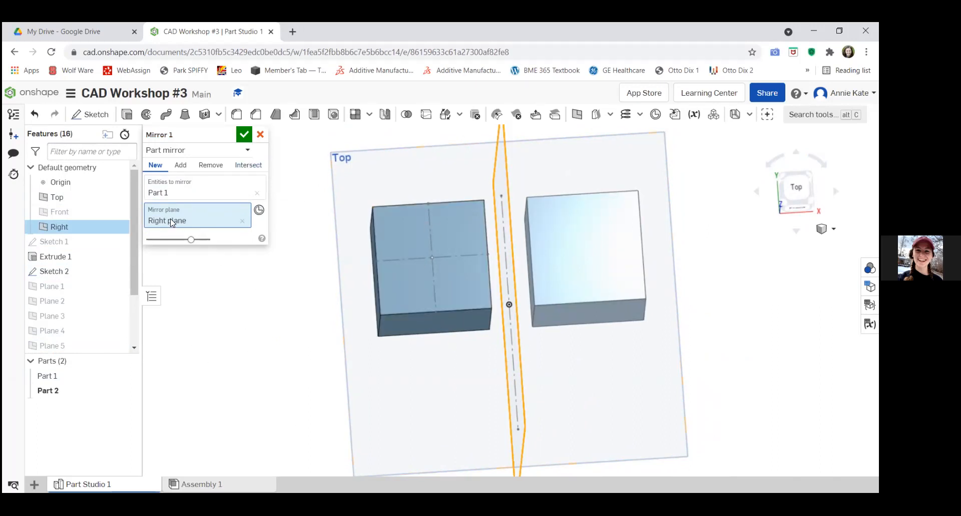
pyautogui.click(243, 135)
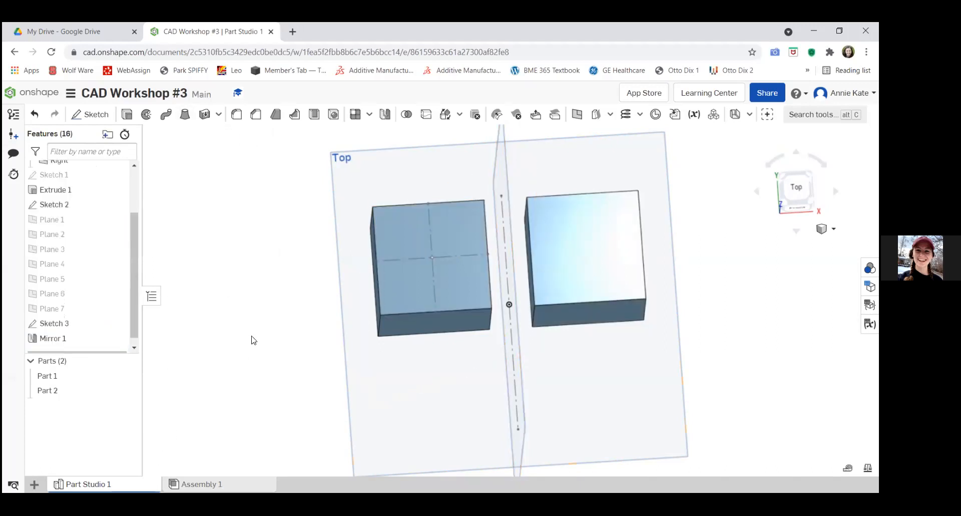
pyautogui.scroll(2, 83, 247)
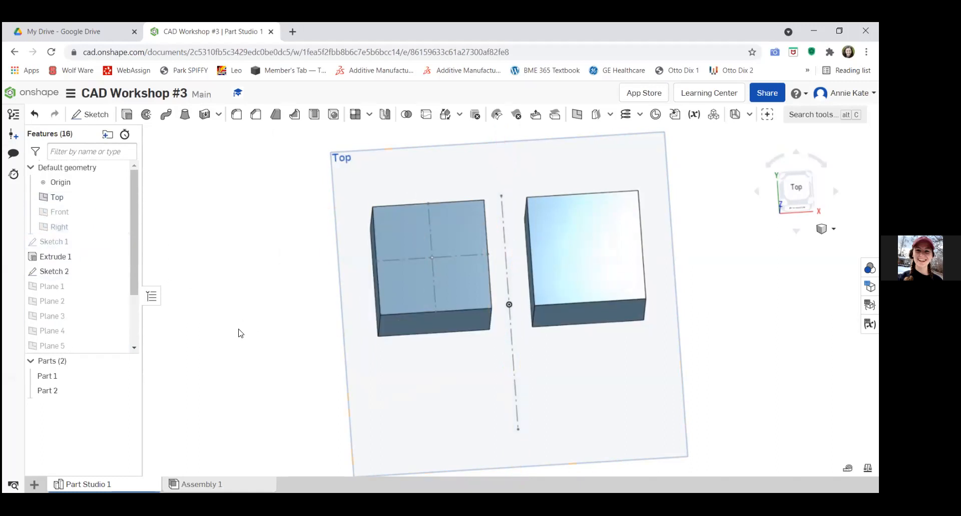
pyautogui.click(796, 187)
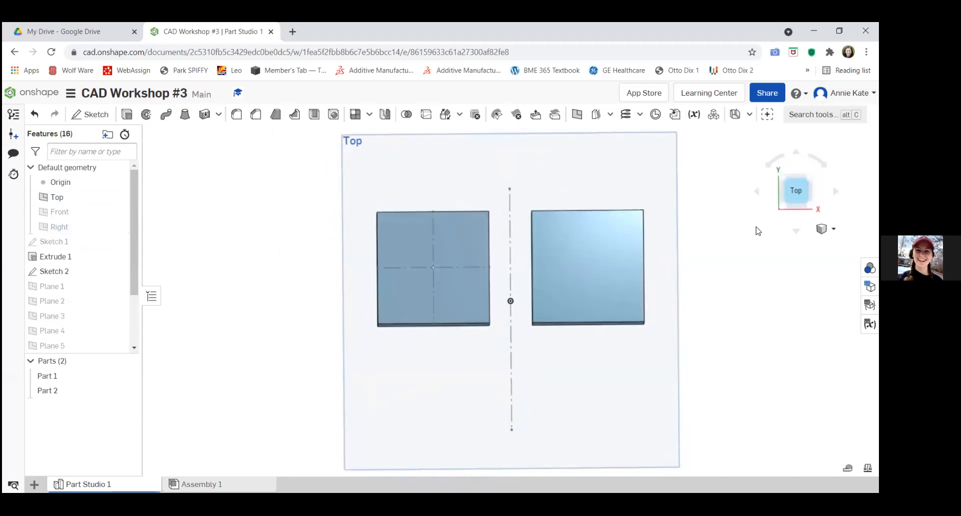
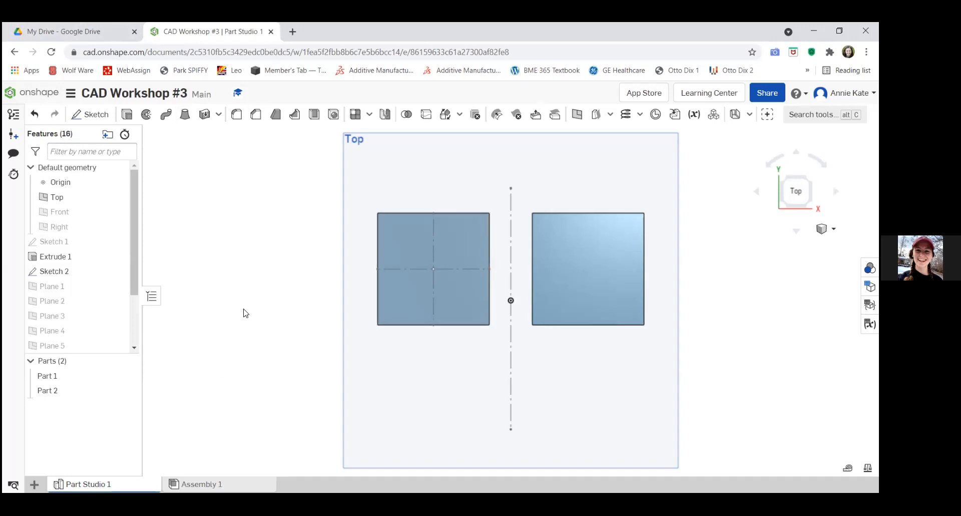
# Fillet the original block's top edge on the side away from the mirrored block with a 0.5 cm radius.
pyautogui.moveTo(245, 295); pyautogui.dragTo(250, 236, button='right')
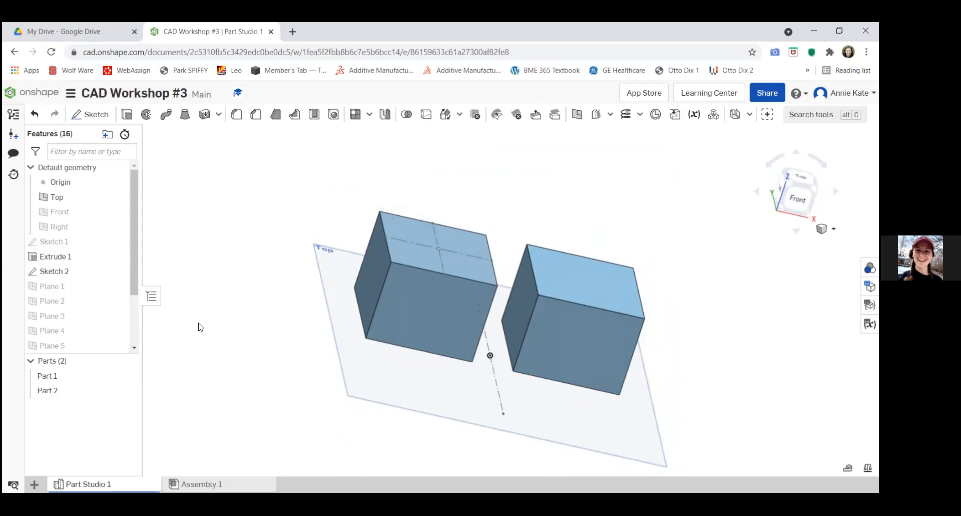
pyautogui.click(237, 118)
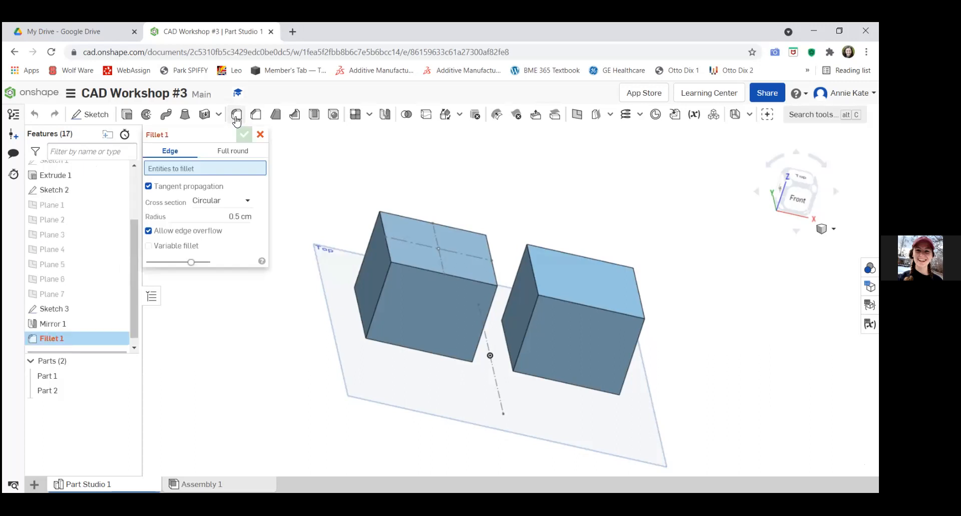
pyautogui.click(386, 243)
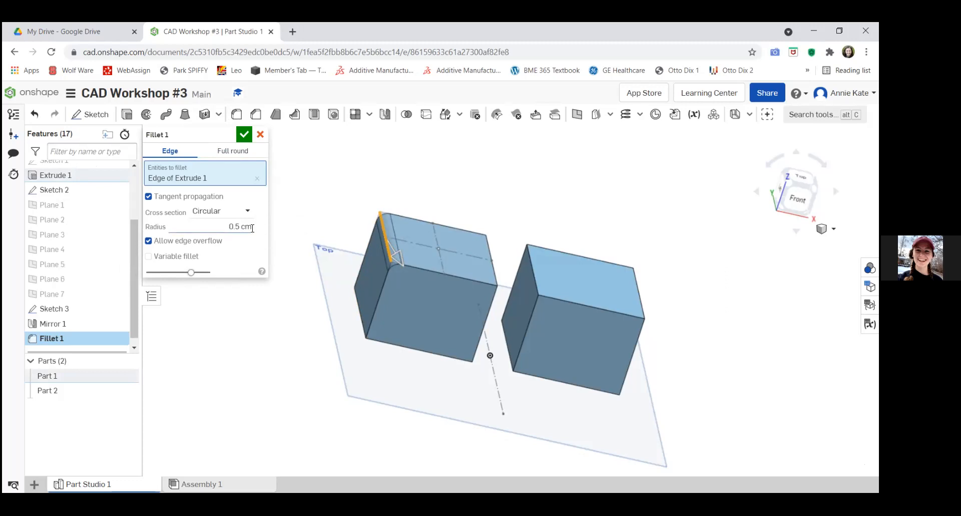
pyautogui.click(244, 135)
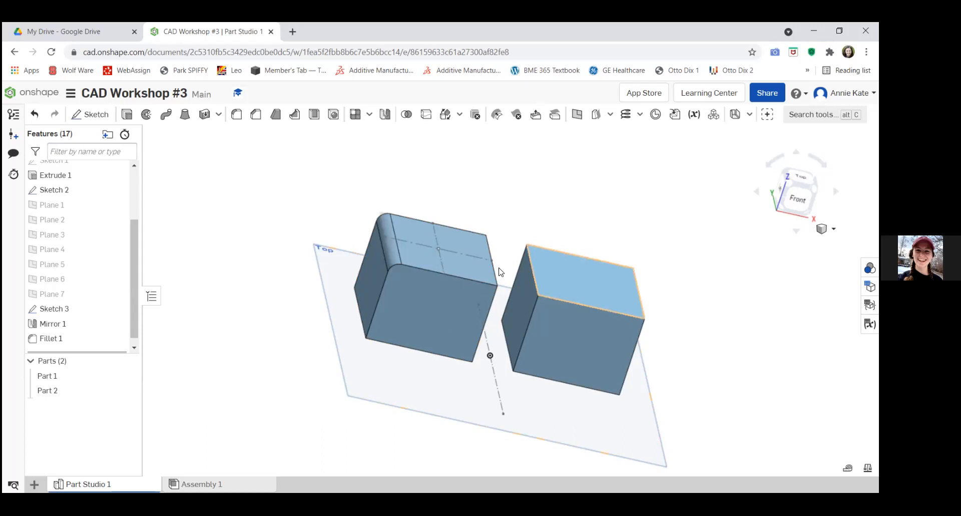
# Fillet all edges of the mirrored block's top face with a 0.5 cm radius.
pyautogui.click(236, 116)
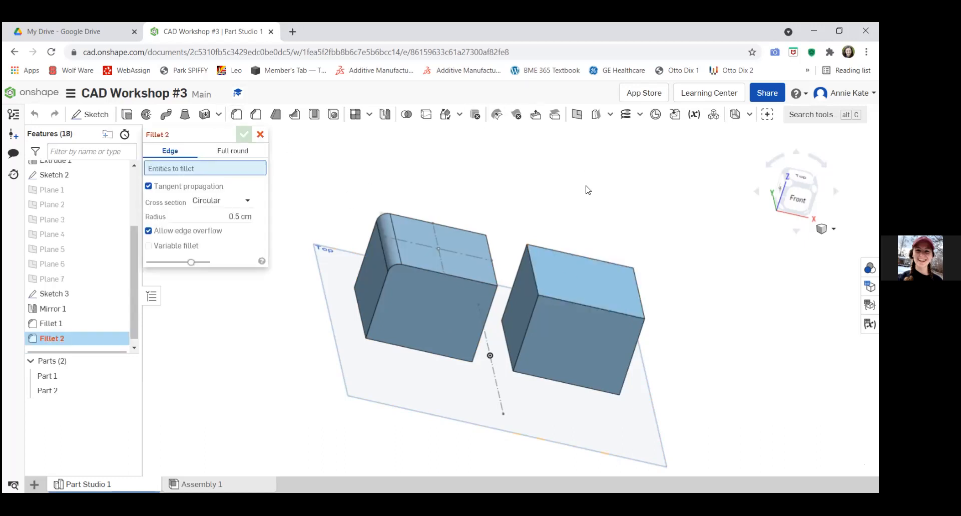
pyautogui.click(560, 270)
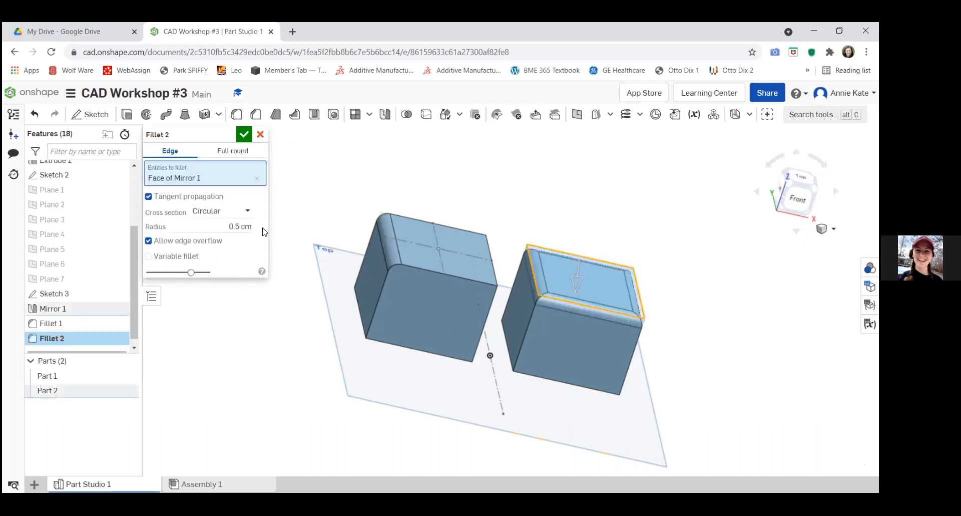
pyautogui.click(244, 134)
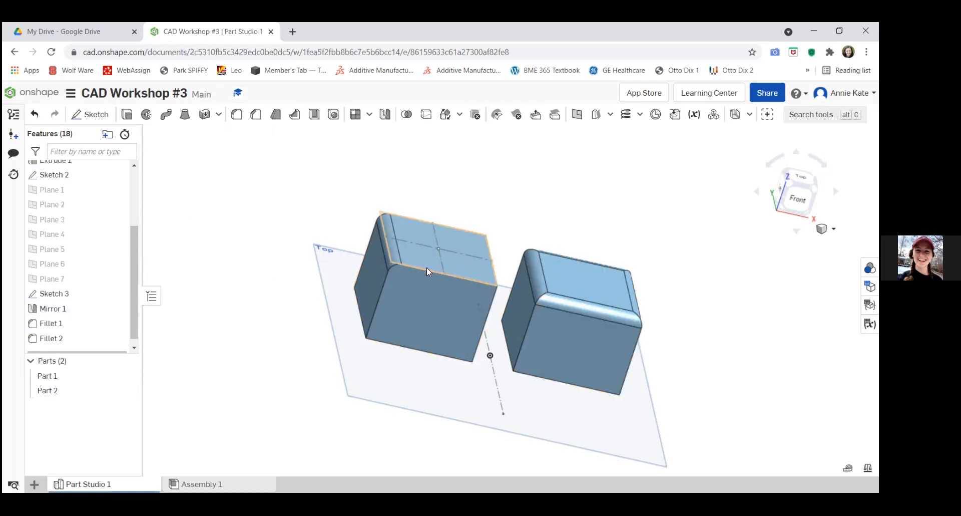
# Fillet the mirrored block's front vertical edge nearest the original block with a 3 cm radius.
pyautogui.click(527, 323)
pyautogui.click(237, 114)
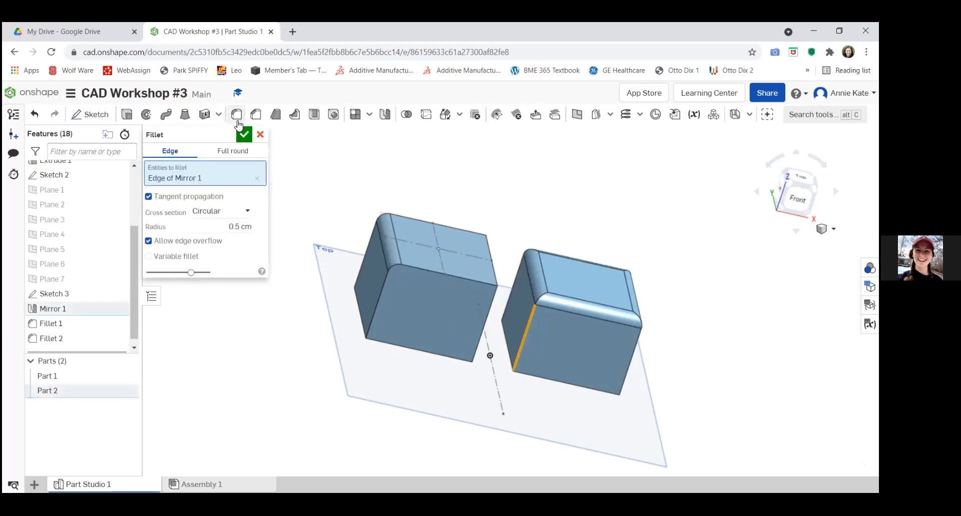
pyautogui.click(247, 221)
pyautogui.write('3')
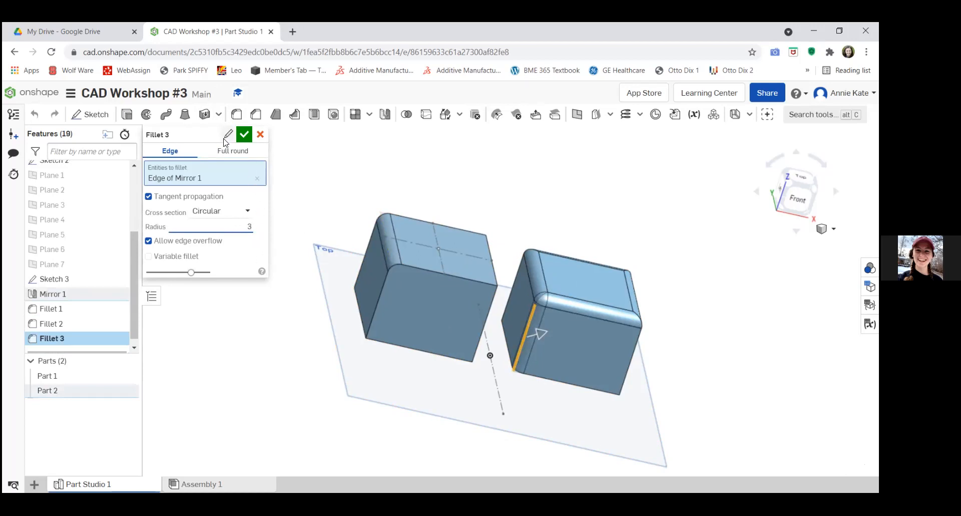
pyautogui.click(243, 137)
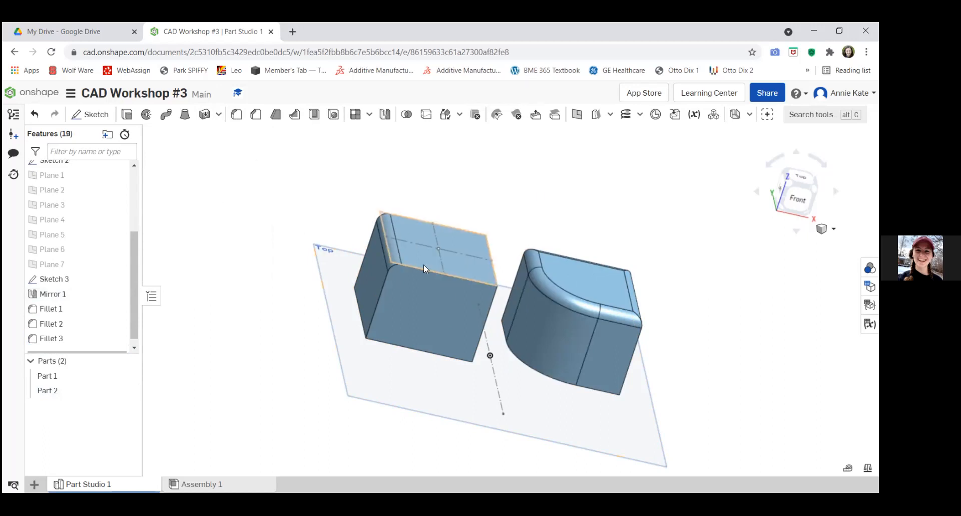
# Try to set the radius of the mirrored block's vertical-edge fillet to 13 cm.
pyautogui.rightClick(80, 341)
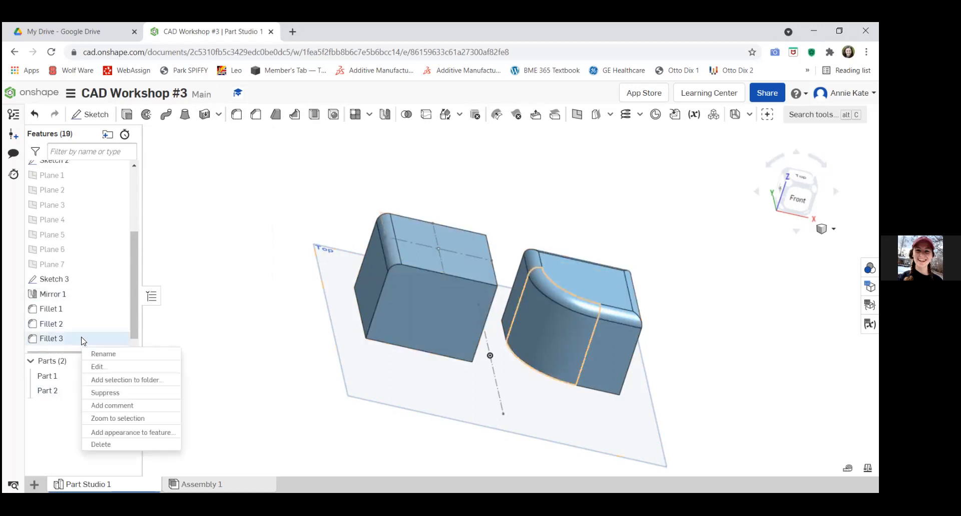
pyautogui.click(103, 366)
pyautogui.click(235, 227)
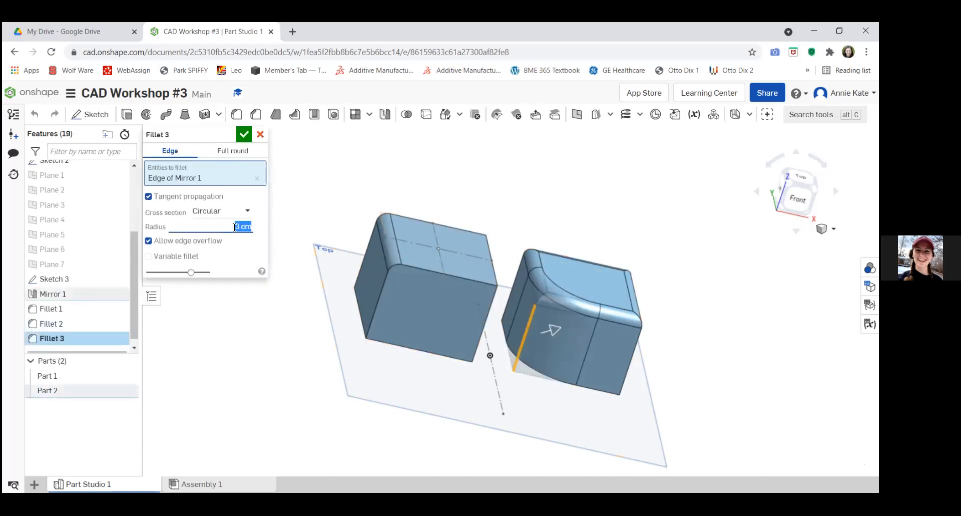
pyautogui.write('13')
pyautogui.press('Return')
pyautogui.click(241, 137)
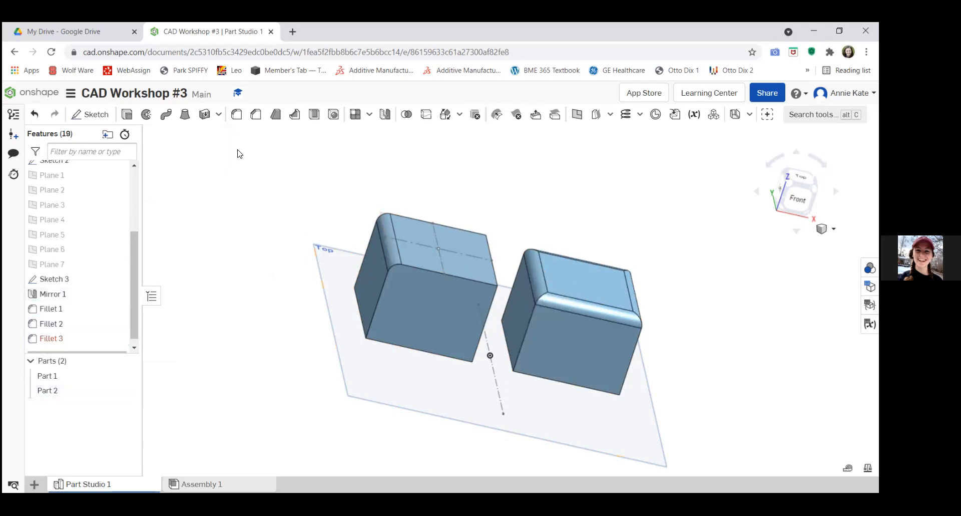
# Check the settings of the mirrored block's vertical-edge fillet without keeping changes, and delete that fillet.
pyautogui.rightClick(73, 342)
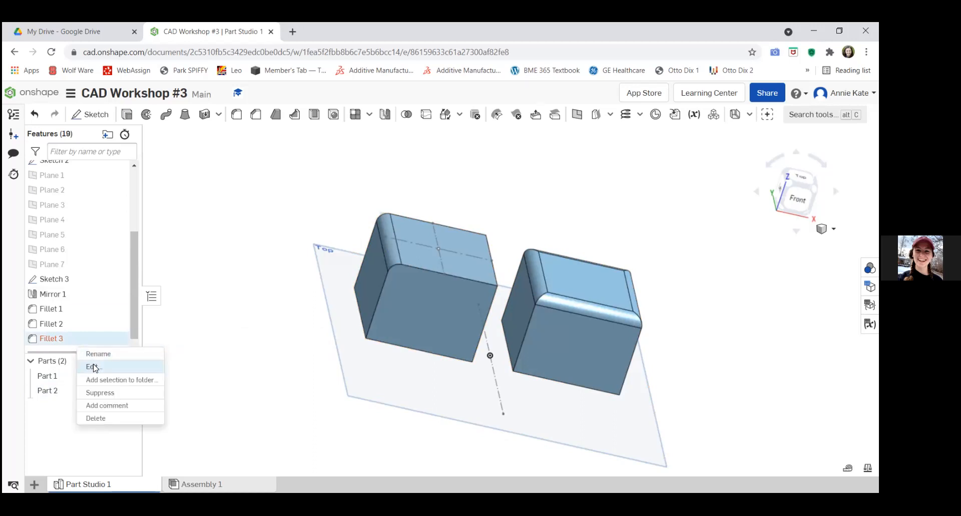
pyautogui.click(95, 368)
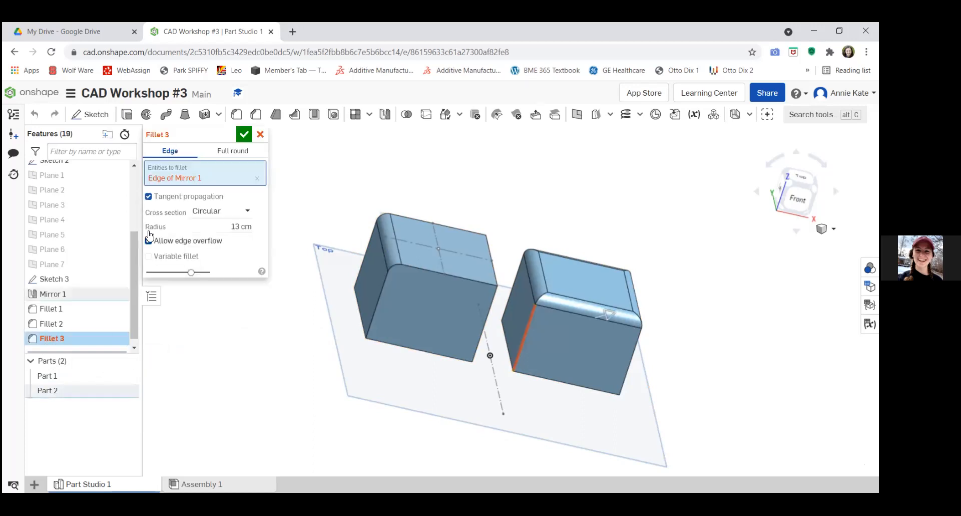
pyautogui.click(256, 180)
pyautogui.click(260, 134)
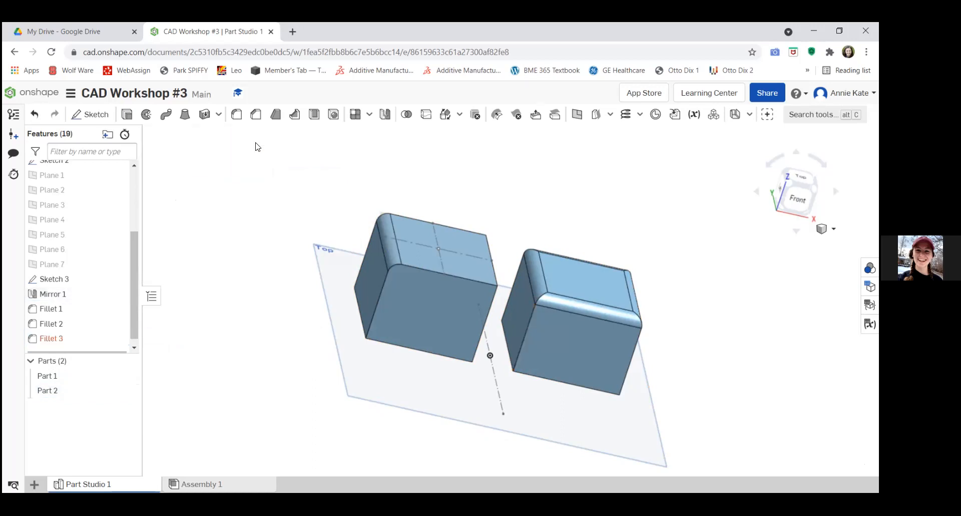
pyautogui.rightClick(63, 338)
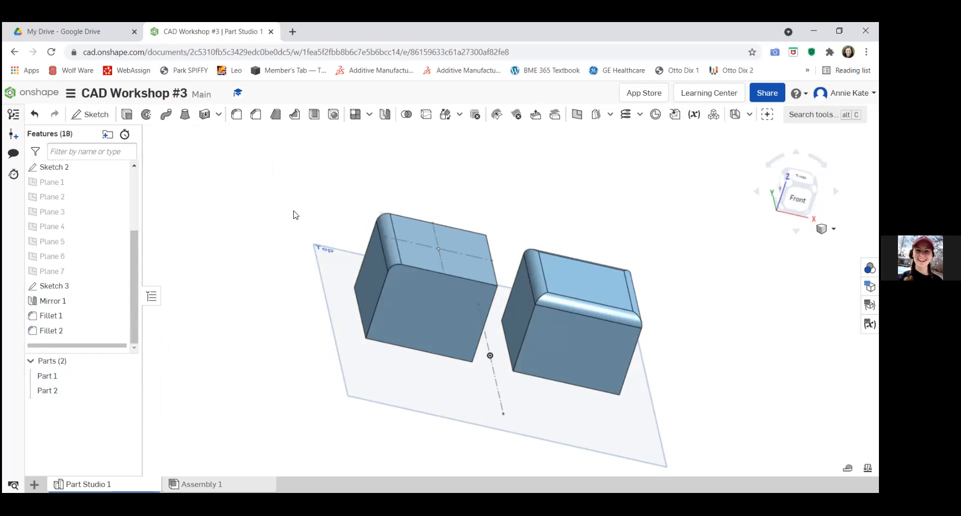
# Fillet the edges of the original block's top face and the side face toward the mirrored block with a 1 cm radius.
pyautogui.click(563, 195)
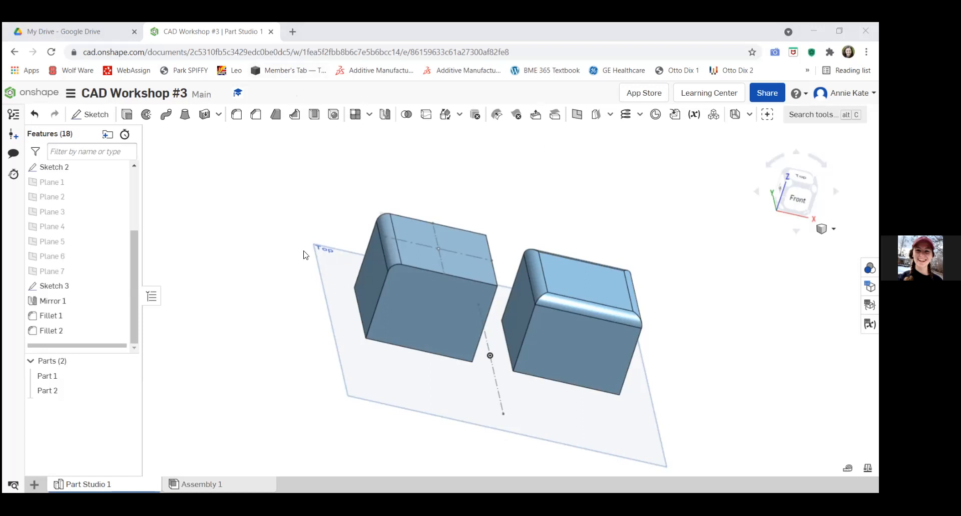
pyautogui.click(237, 114)
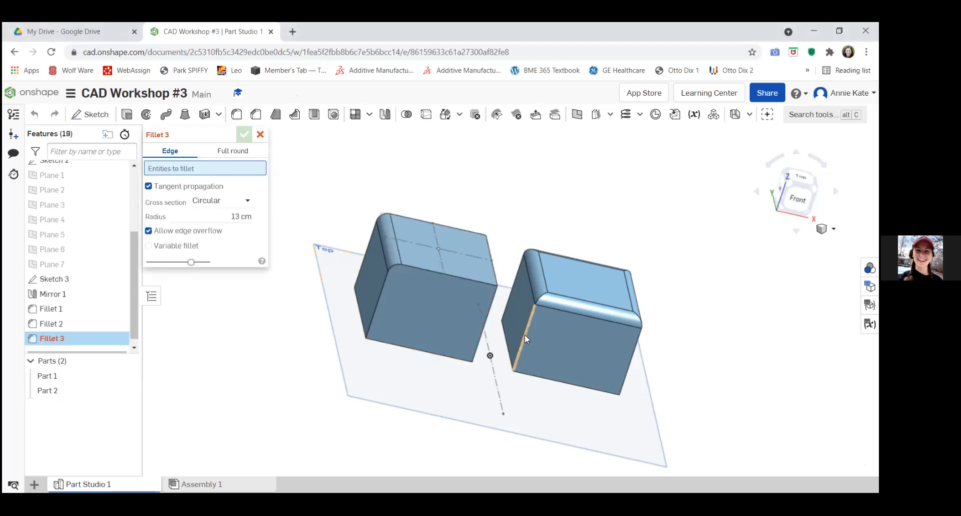
pyautogui.moveTo(337, 357); pyautogui.dragTo(477, 249, button='right')
pyautogui.click(487, 254)
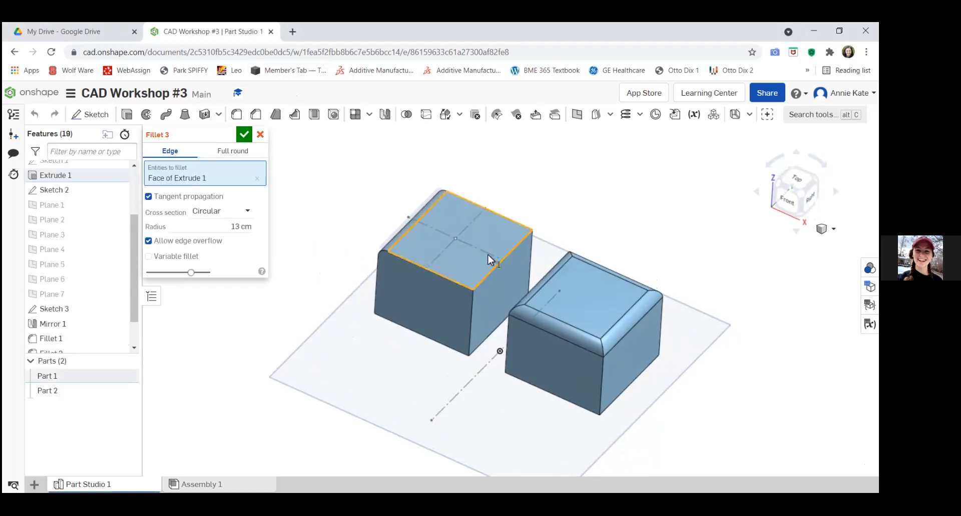
pyautogui.click(497, 278)
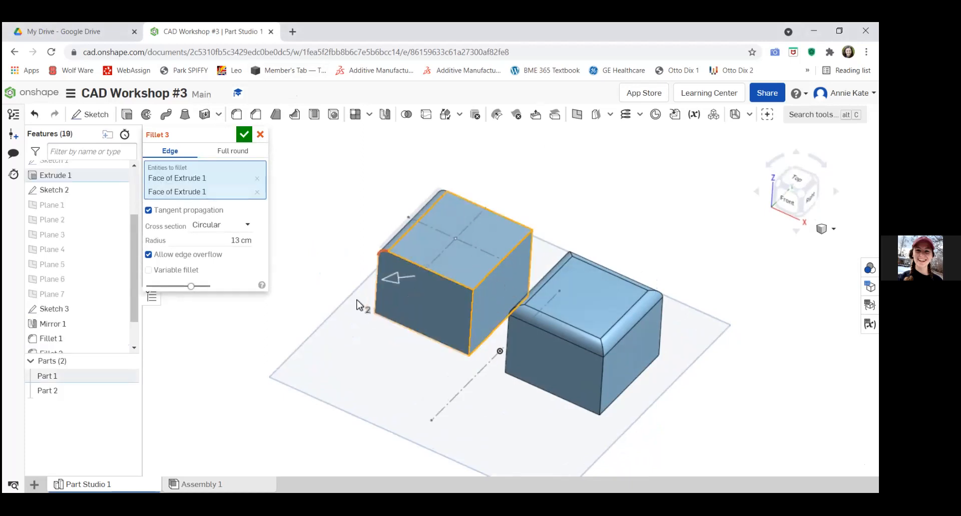
pyautogui.click(237, 240)
pyautogui.click(236, 241)
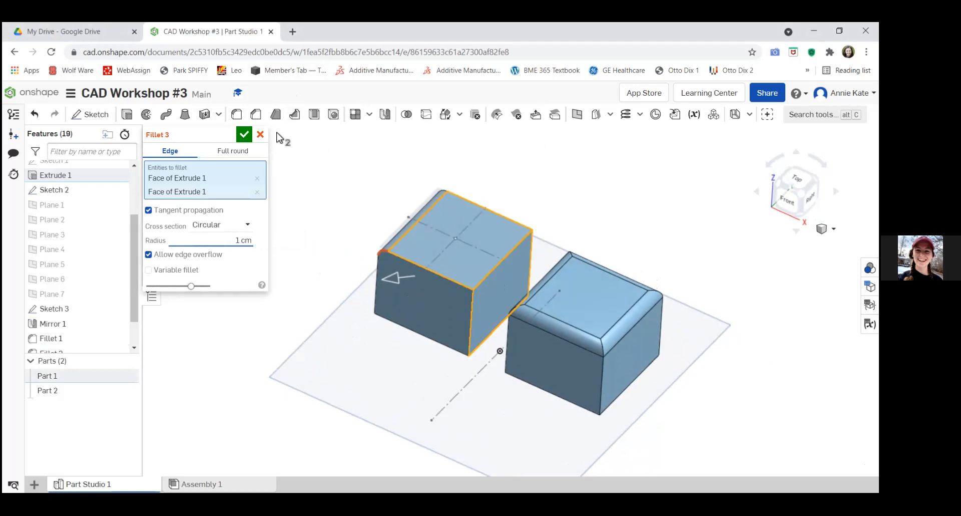
pyautogui.click(245, 134)
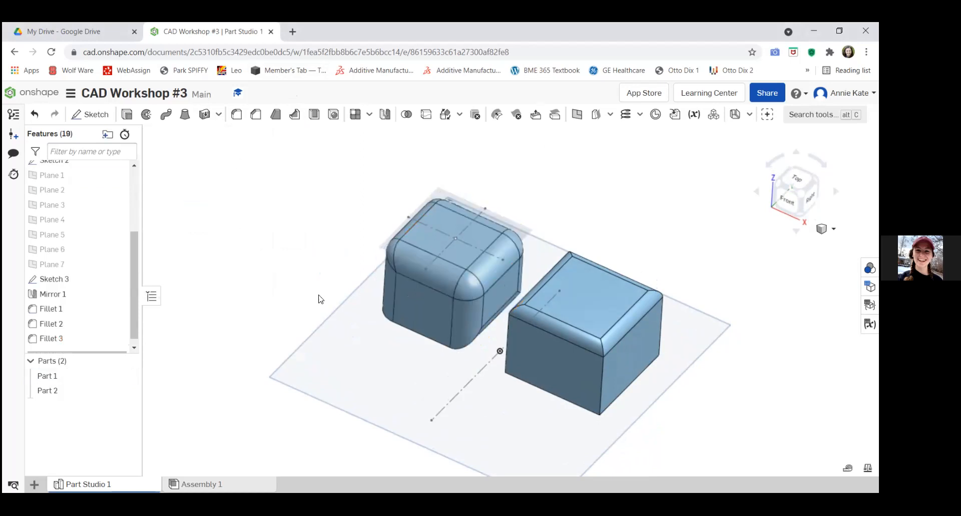
pyautogui.moveTo(211, 321); pyautogui.dragTo(188, 284, button='right')
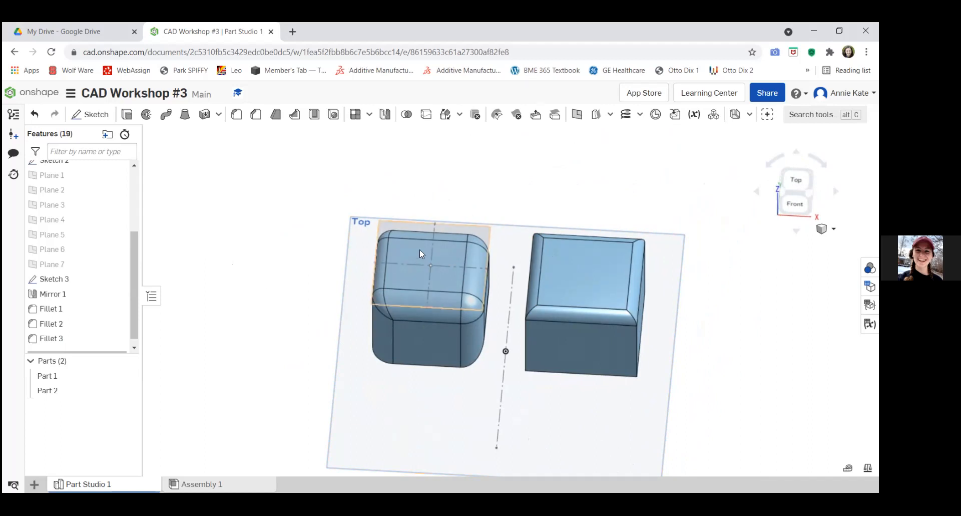
pyautogui.click(796, 179)
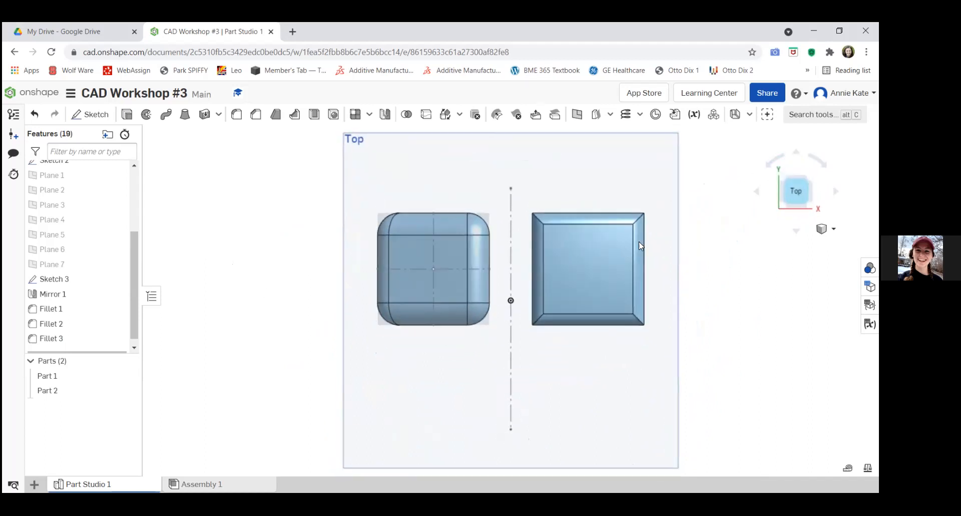
pyautogui.click(584, 263)
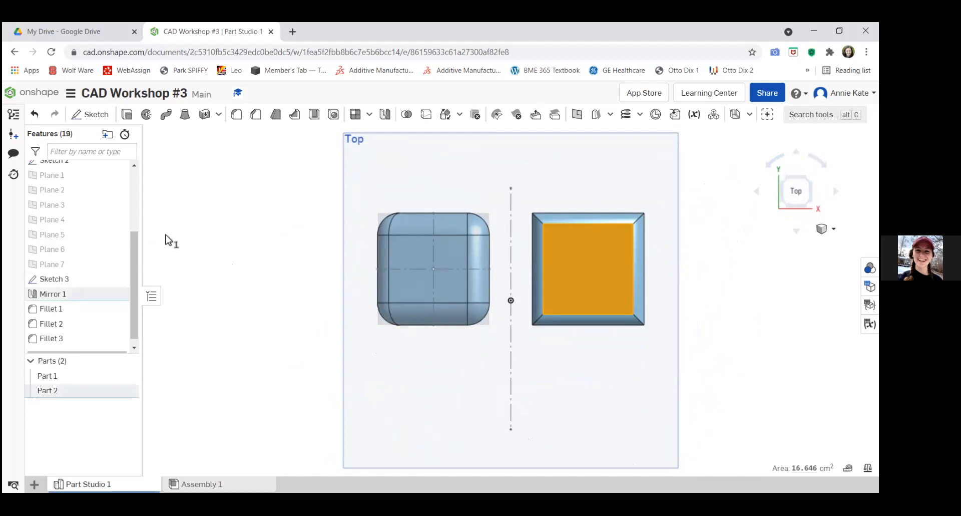
pyautogui.click(127, 115)
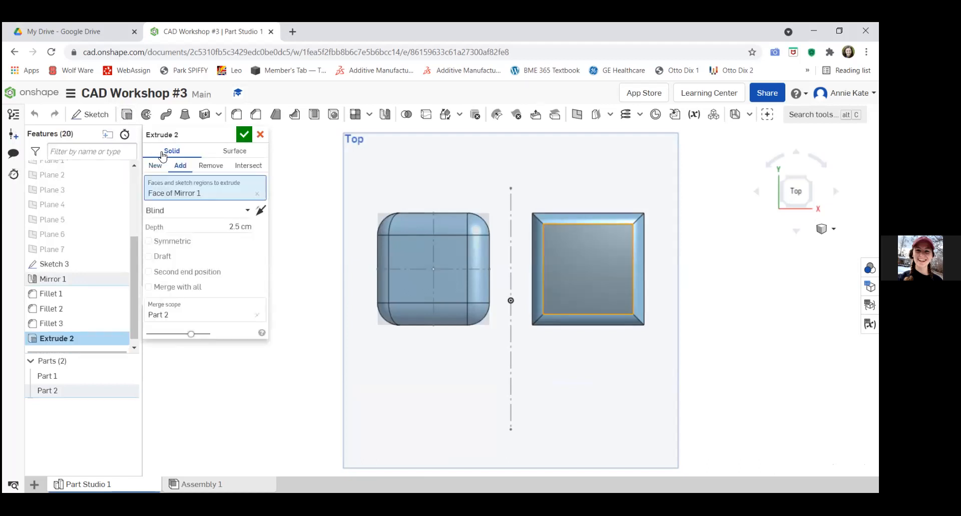
pyautogui.click(261, 134)
# Sketch a circle about 1.66 cm in diameter near the centre of the mirrored block's top face.
pyautogui.click(566, 301)
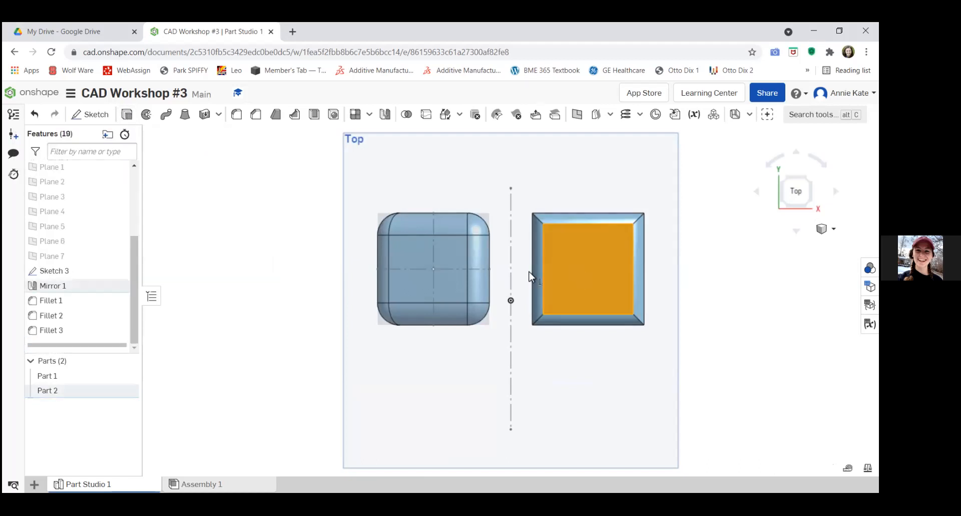
pyautogui.click(115, 114)
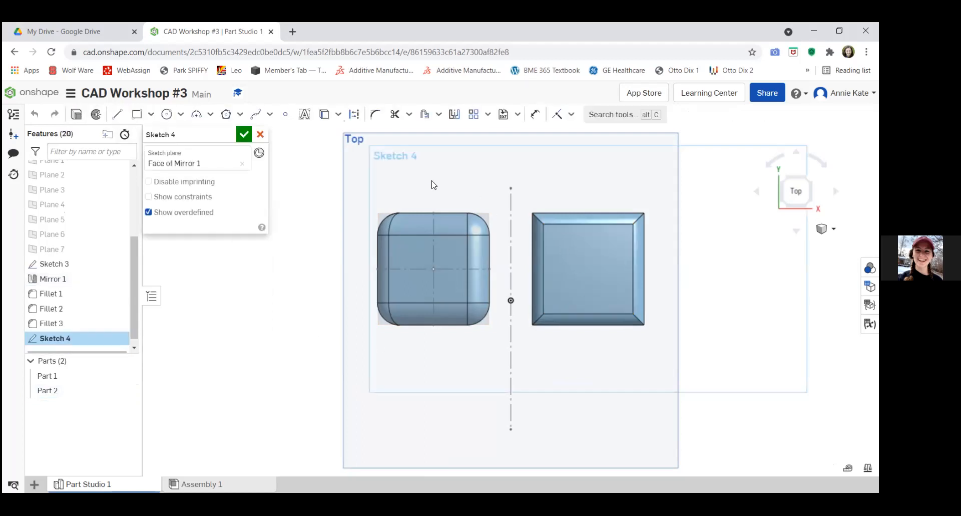
pyautogui.click(167, 114)
pyautogui.click(584, 265)
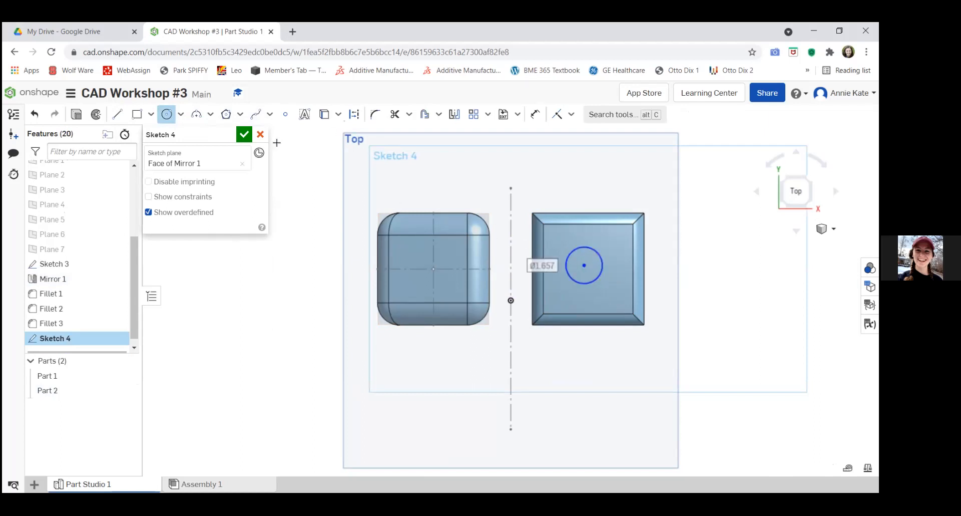
pyautogui.click(245, 135)
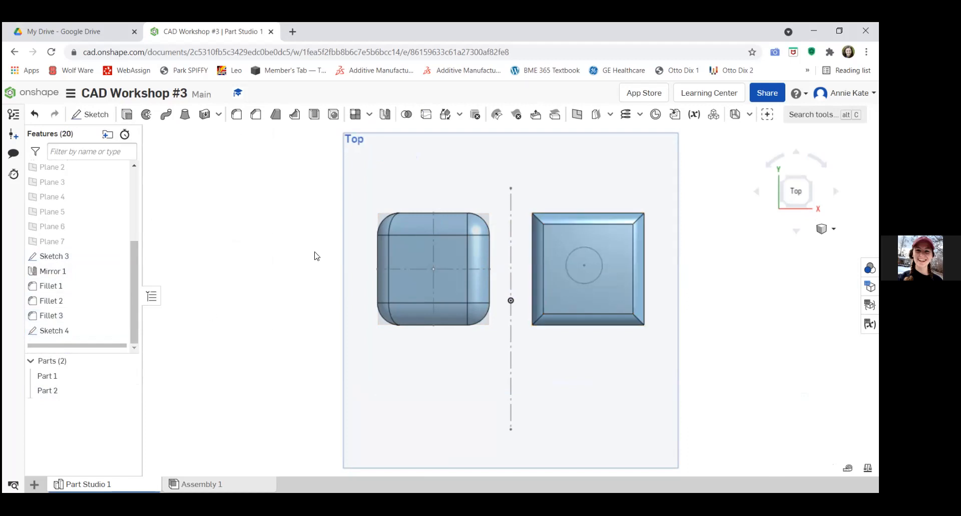
# Extrude the circle 2.5 cm upward from the mirrored block's top face as an Add operation with Merge with all enabled.
pyautogui.click(127, 115)
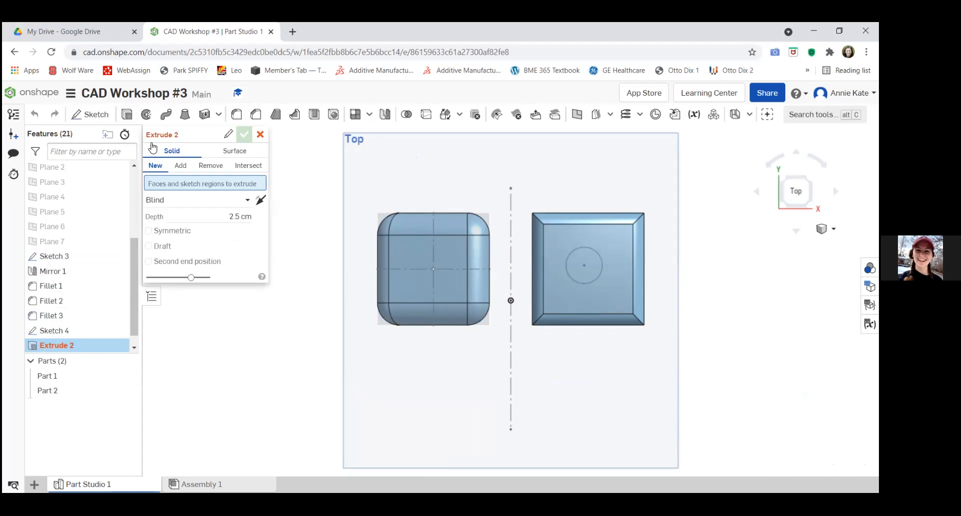
pyautogui.click(584, 254)
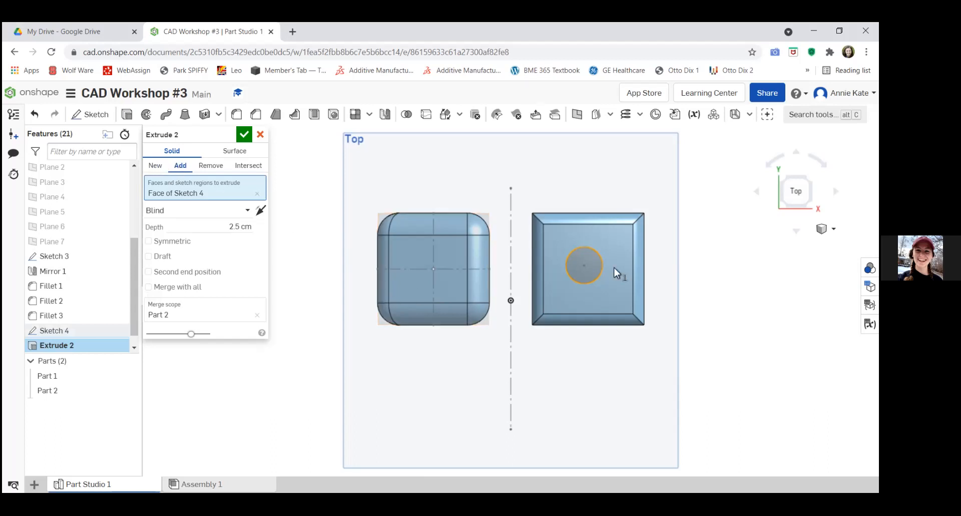
pyautogui.moveTo(730, 369); pyautogui.dragTo(721, 323, button='right')
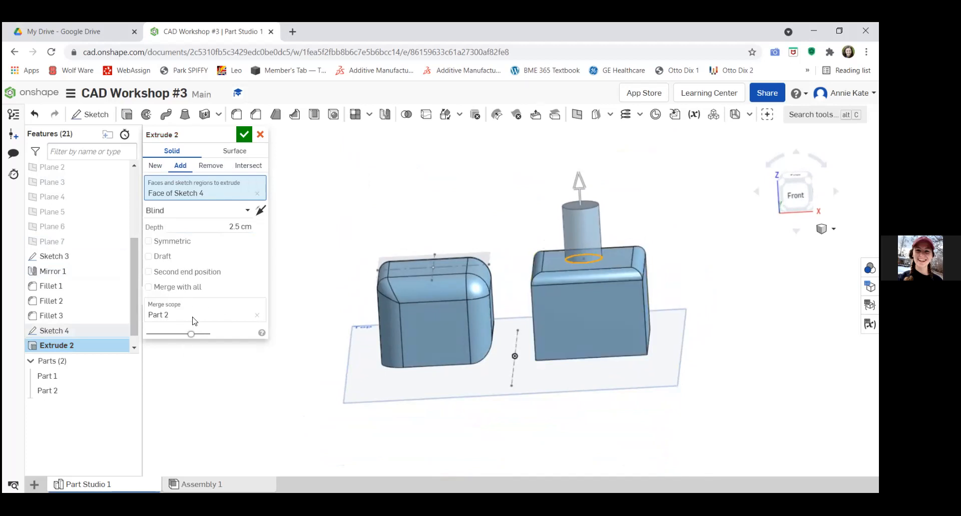
pyautogui.click(149, 287)
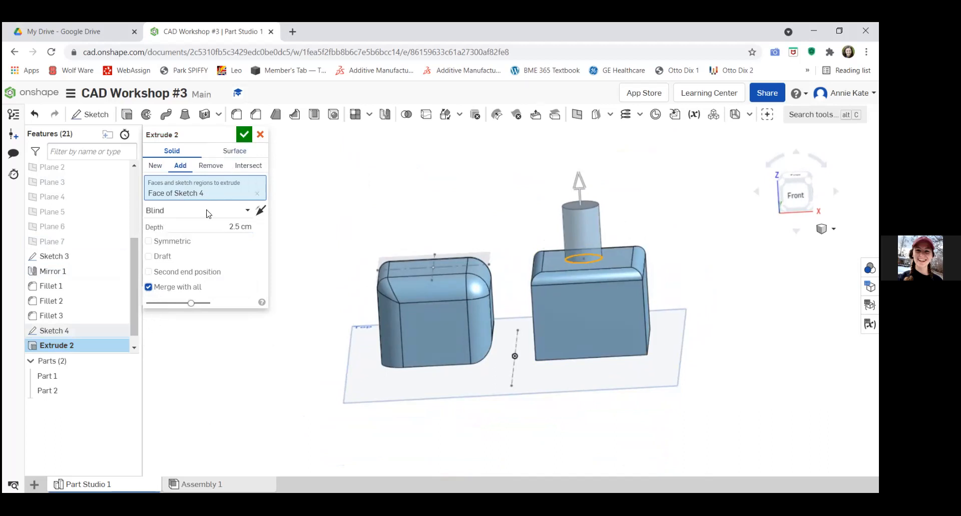
pyautogui.click(244, 135)
# Hide and show Part 2 and Part 1 in turn to check which bodies belong to each part.
pyautogui.moveTo(245, 308)
pyautogui.mouseDown(button='right')
pyautogui.moveTo(264, 330)
pyautogui.moveTo(285, 397)
pyautogui.moveTo(294, 391)
pyautogui.moveTo(284, 360)
pyautogui.moveTo(95, 441)
pyautogui.mouseUp(button='right')
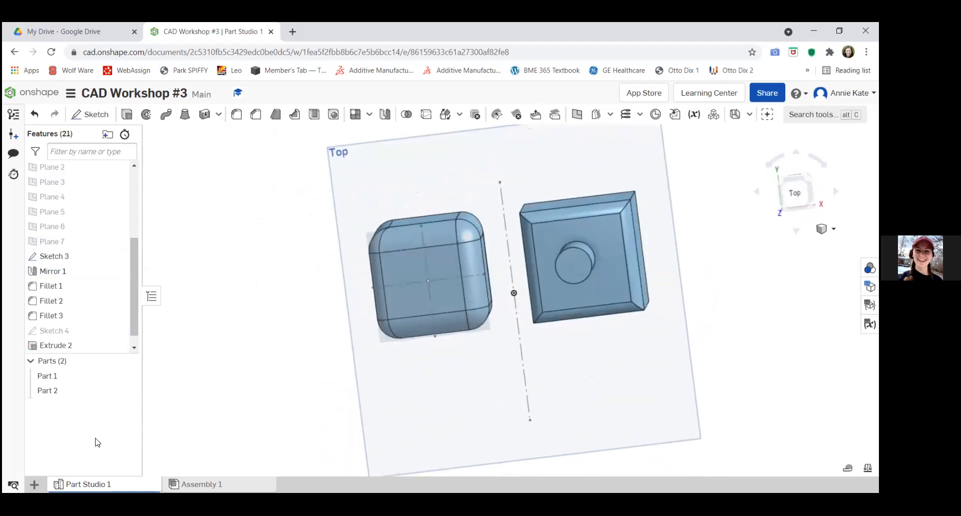
pyautogui.click(129, 391)
pyautogui.click(128, 391)
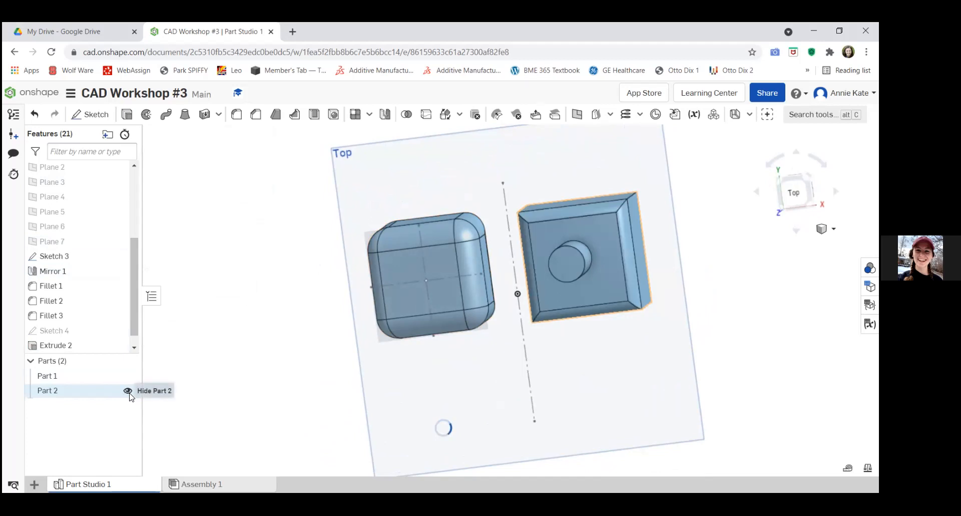
pyautogui.click(128, 375)
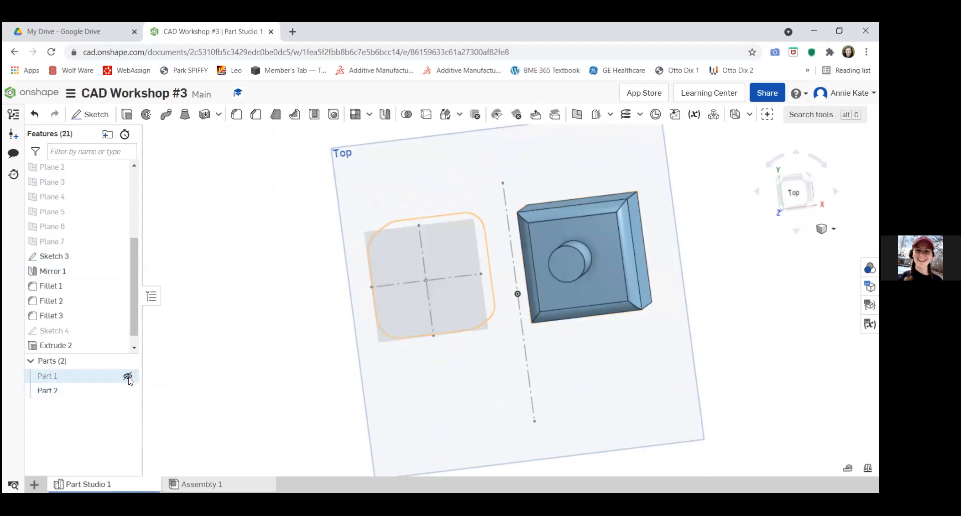
pyautogui.click(128, 376)
# Sketch a circle about 2.05 cm in diameter near the centre of the mirrored block's front face.
pyautogui.moveTo(203, 408); pyautogui.dragTo(569, 281, button='right')
pyautogui.click(569, 281)
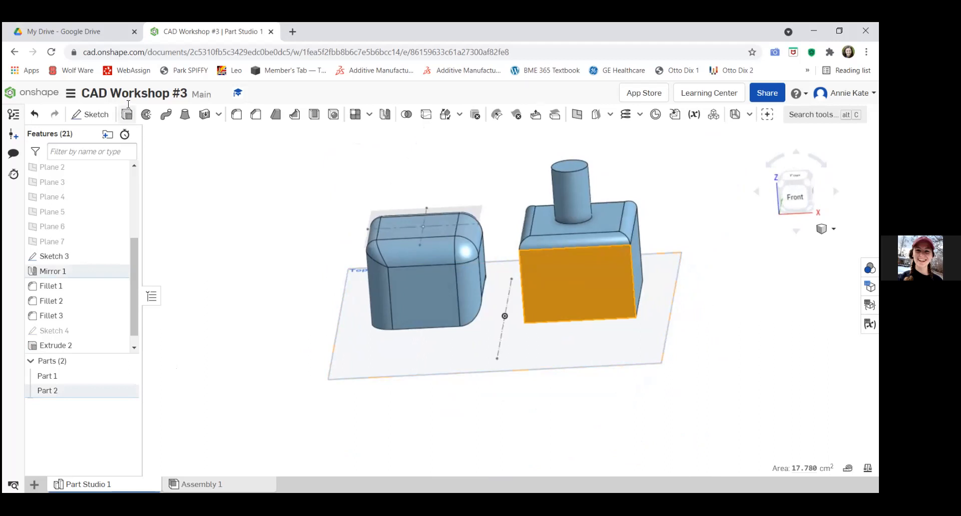
pyautogui.click(90, 114)
pyautogui.click(167, 114)
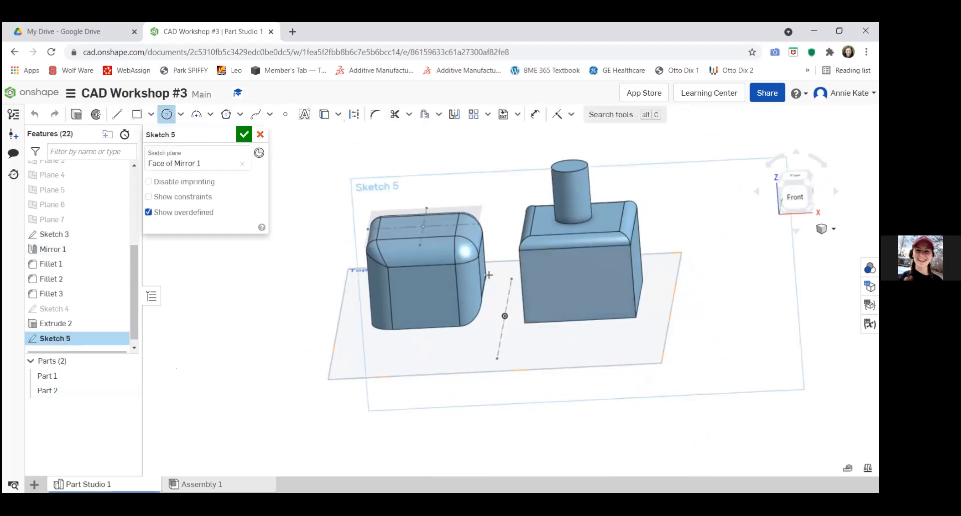
pyautogui.click(585, 295)
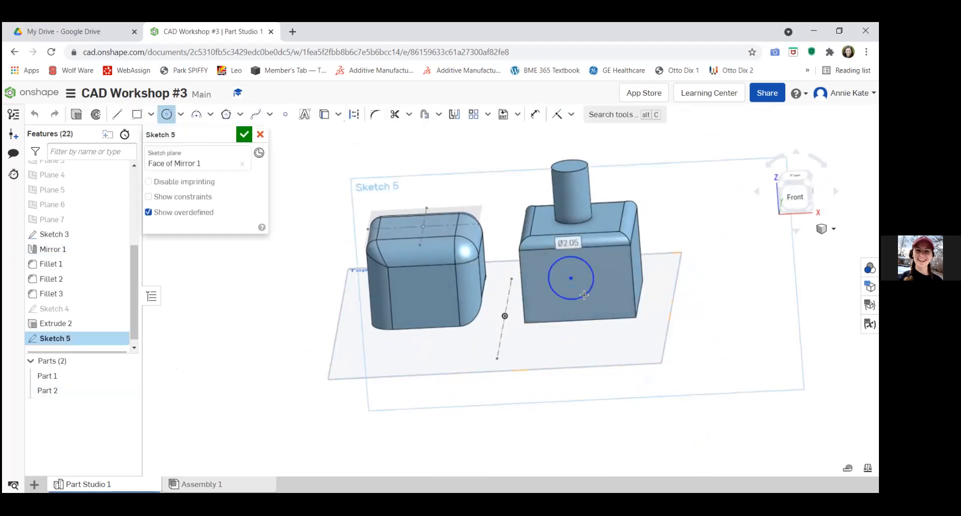
pyautogui.click(244, 134)
# Extrude the front-face circle as a Remove operation with the Through all end type, and inspect the hole preview.
pyautogui.click(126, 115)
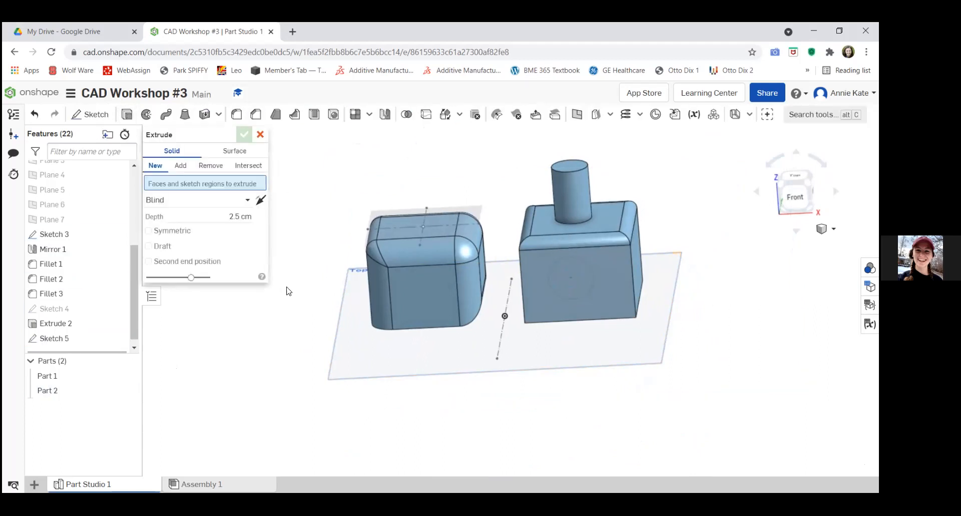
pyautogui.click(557, 269)
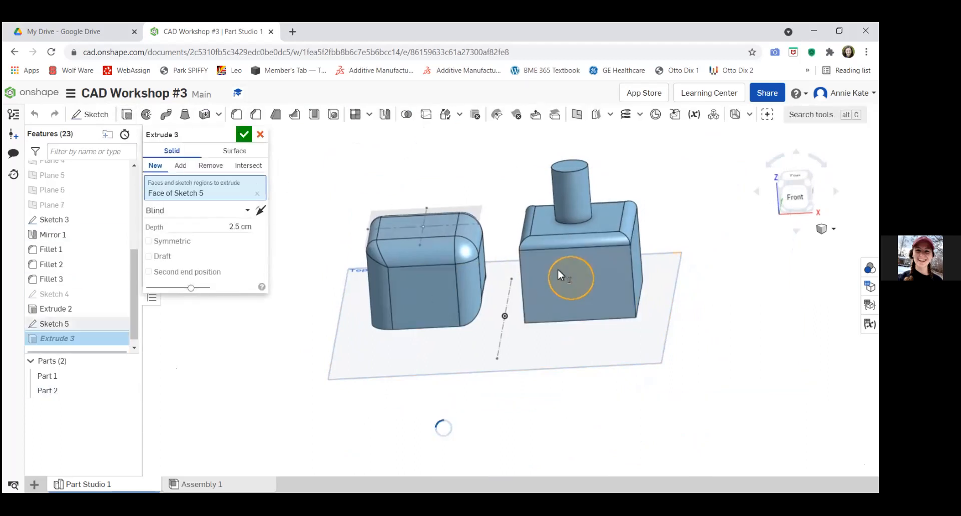
pyautogui.click(246, 213)
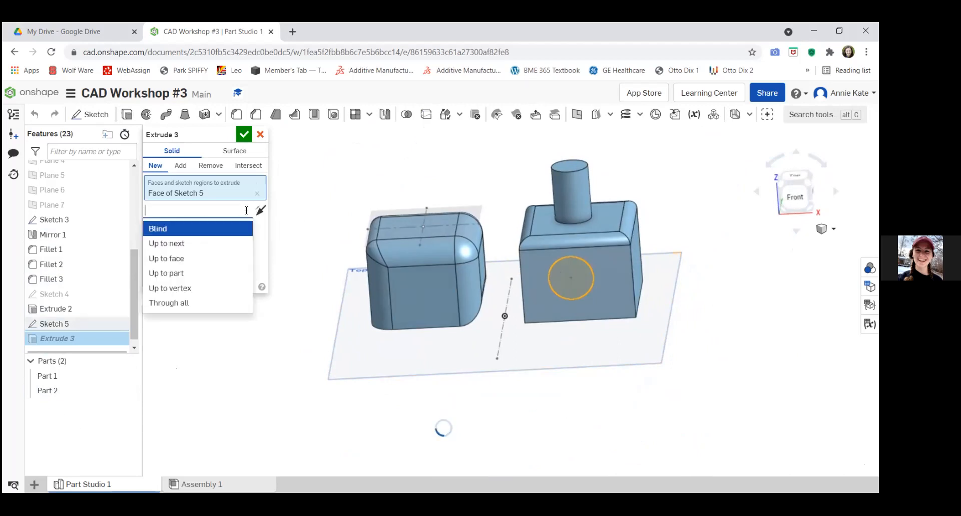
pyautogui.click(231, 303)
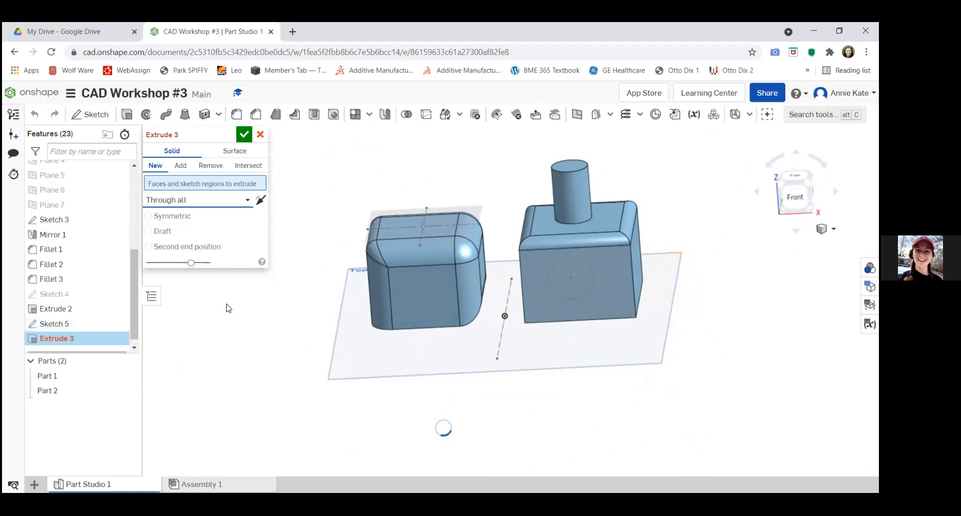
pyautogui.click(209, 168)
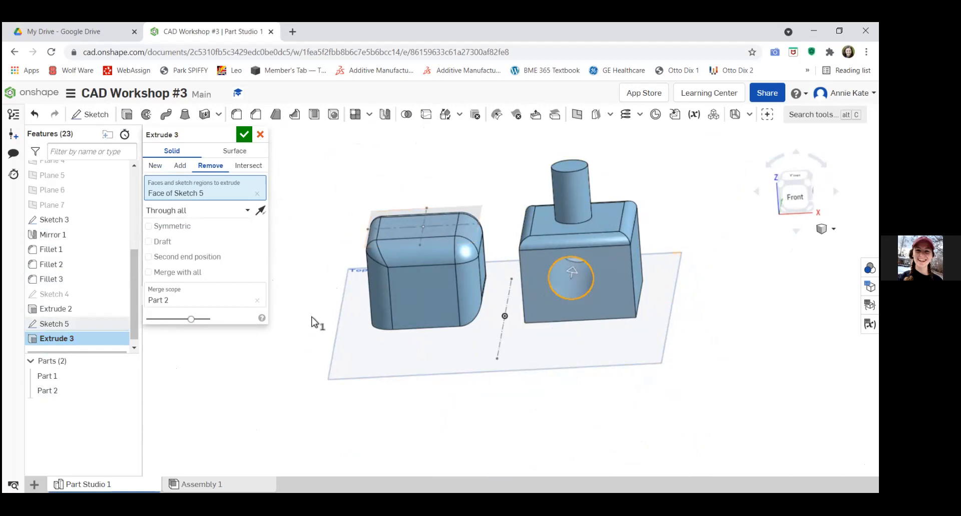
pyautogui.scroll(1, 299, 317)
pyautogui.scroll(-1, 423, 328)
pyautogui.moveTo(608, 415); pyautogui.dragTo(611, 396, button='right')
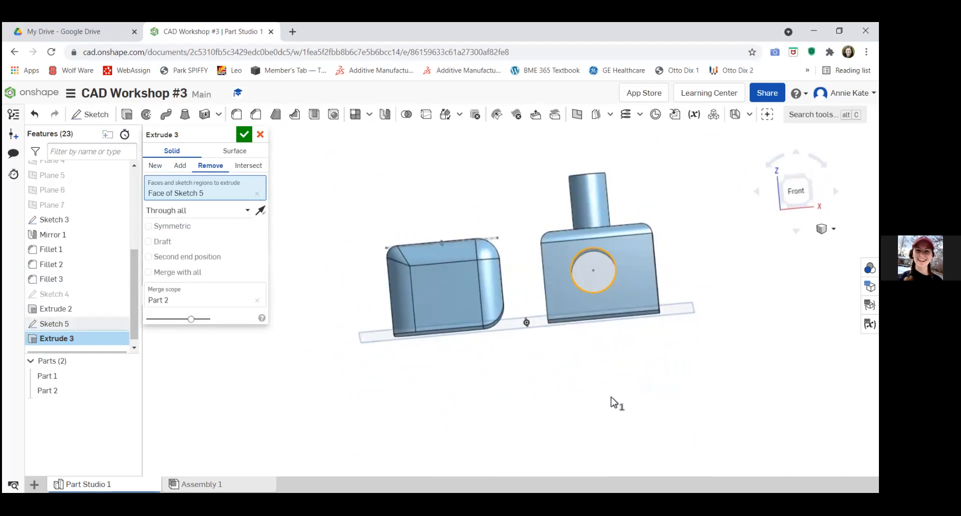
pyautogui.moveTo(611, 401); pyautogui.dragTo(611, 402, button='right')
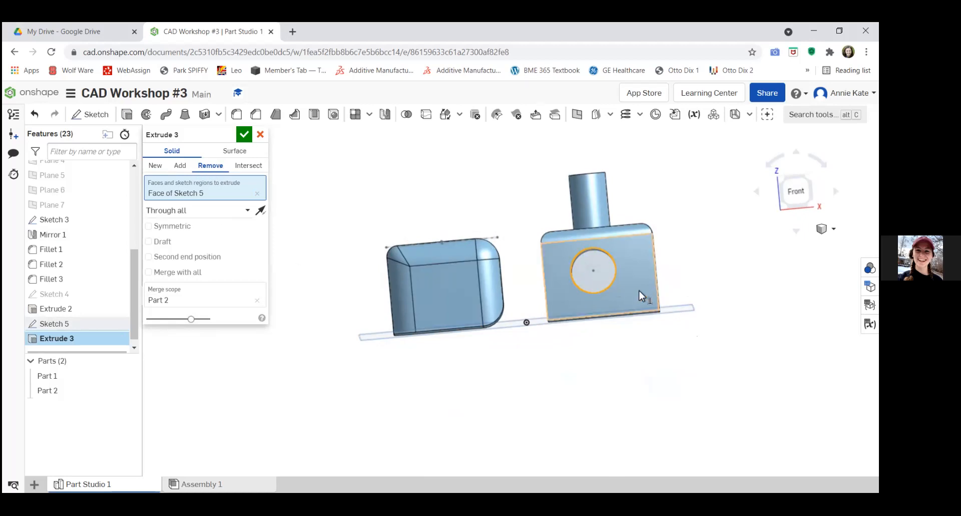
# Try a Blind end type with a depth of 1.5 cm for the circular cut.
pyautogui.click(248, 213)
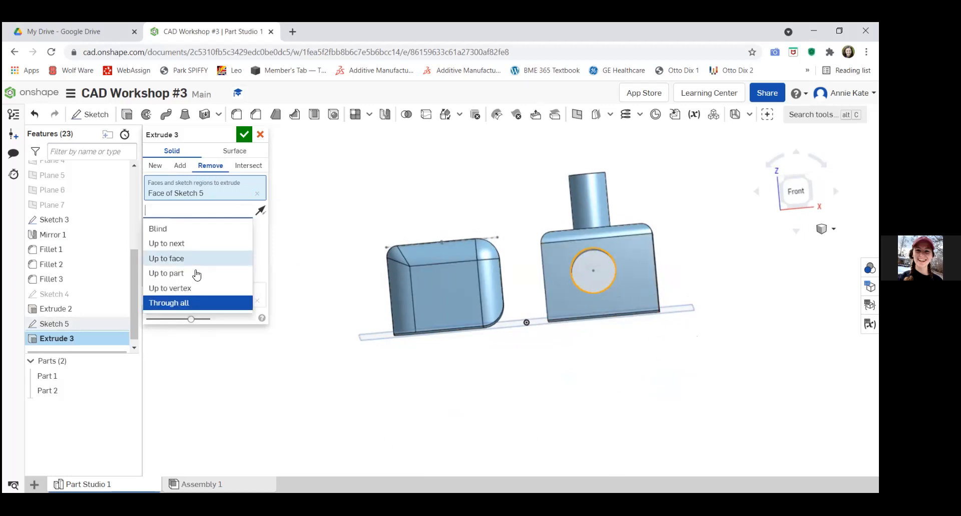
pyautogui.click(183, 228)
pyautogui.click(243, 226)
pyautogui.write('1.5 cm')
pyautogui.press('Return')
pyautogui.moveTo(615, 337); pyautogui.dragTo(610, 356, button='right')
# Set the circular cut's end type to Through all, accept the extrude, and inspect the hole.
pyautogui.click(244, 216)
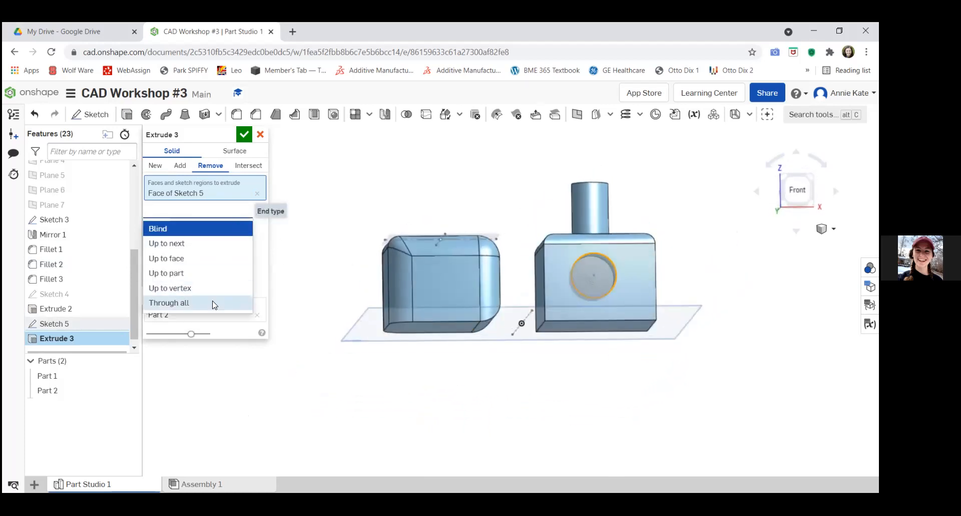
pyautogui.click(210, 303)
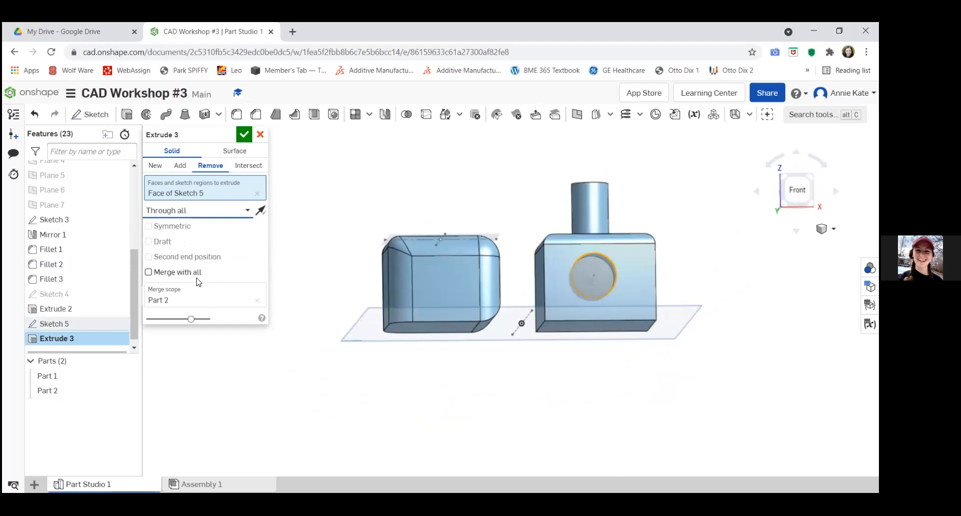
pyautogui.click(244, 134)
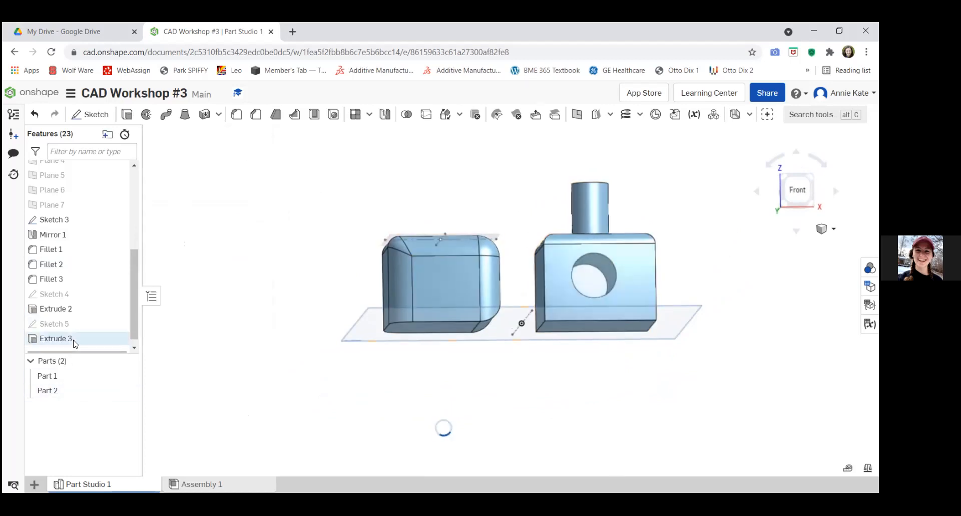
pyautogui.moveTo(583, 383)
pyautogui.mouseDown(button='right')
pyautogui.moveTo(568, 383)
pyautogui.moveTo(577, 378)
pyautogui.mouseUp(button='right')
pyautogui.moveTo(705, 279); pyautogui.dragTo(676, 281, button='right')
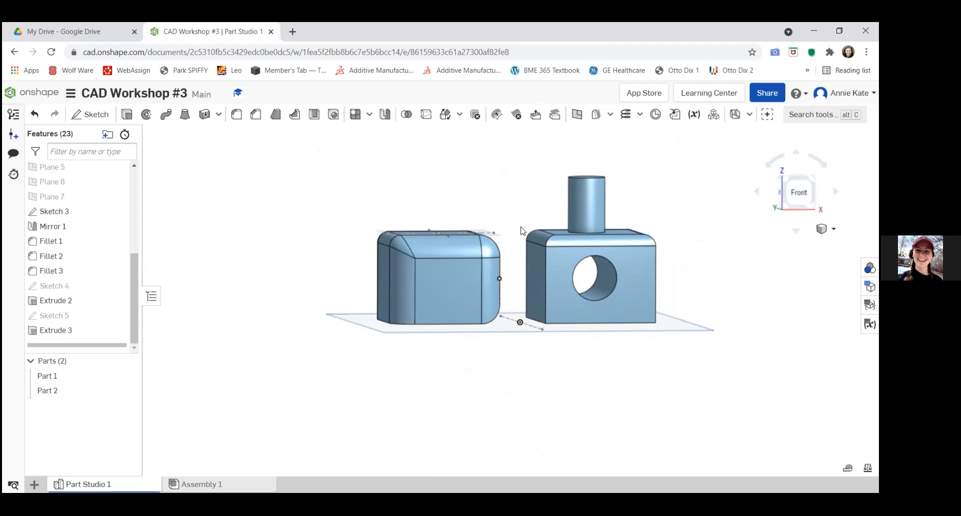
pyautogui.click(128, 115)
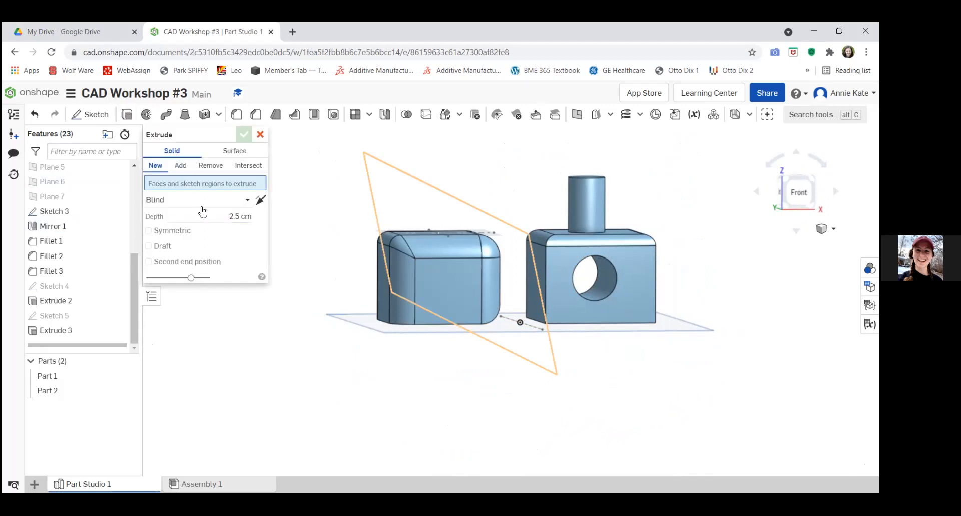
pyautogui.click(248, 200)
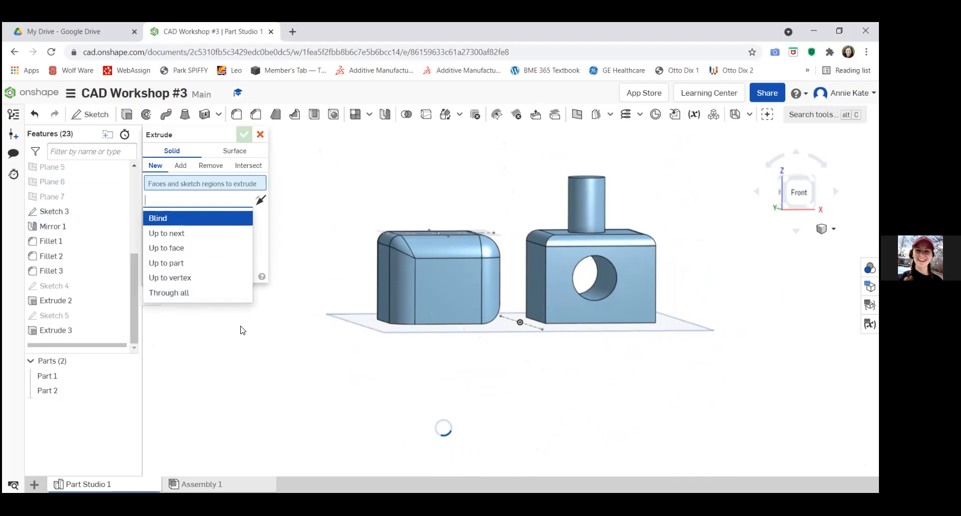
pyautogui.click(260, 135)
pyautogui.click(260, 135)
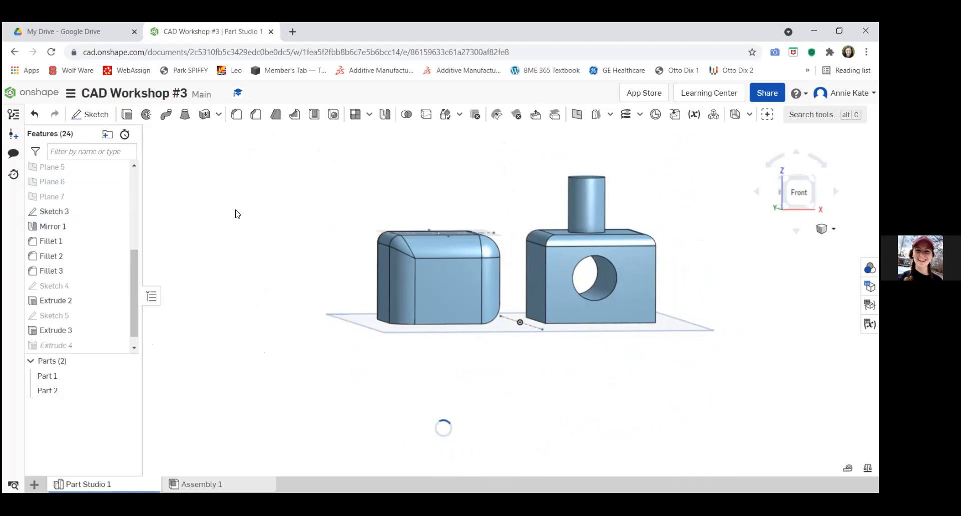